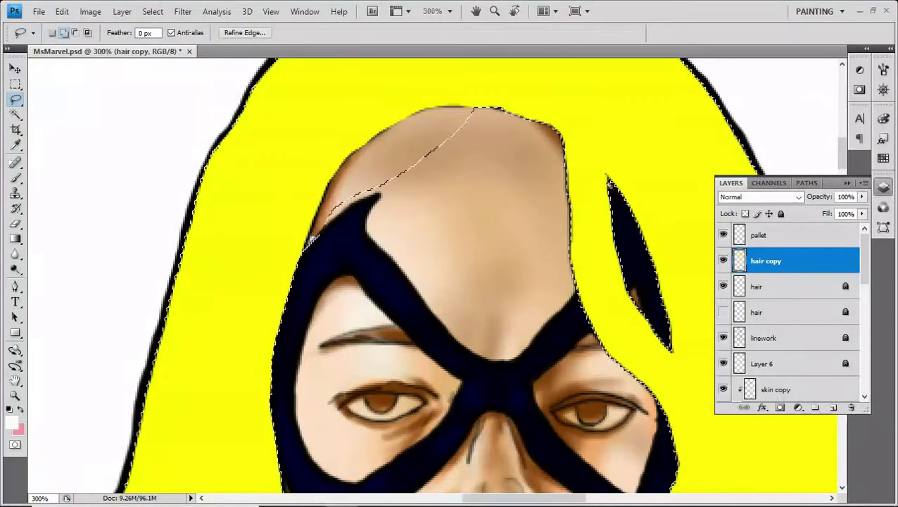
- Edit the Foreground to Transparent gradient to start with the chest star's orange and set its midpoint location to 57%
{"action": "scroll", "coordinate": [437, 282], "scroll_direction": "down", "scroll_amount": 1}
{"action": "key", "text": "ctrl+minus"}
{"action": "key", "text": "ctrl+minus"}
{"action": "key", "text": "ctrl+minus"}
{"action": "key", "text": "ctrl+minus"}
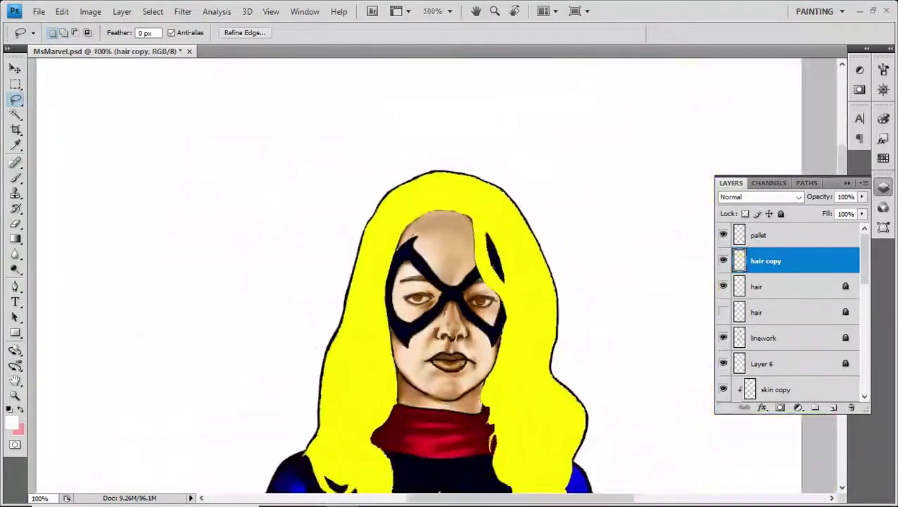
{"action": "key", "text": "g"}
{"action": "left_click", "coordinate": [73, 33]}
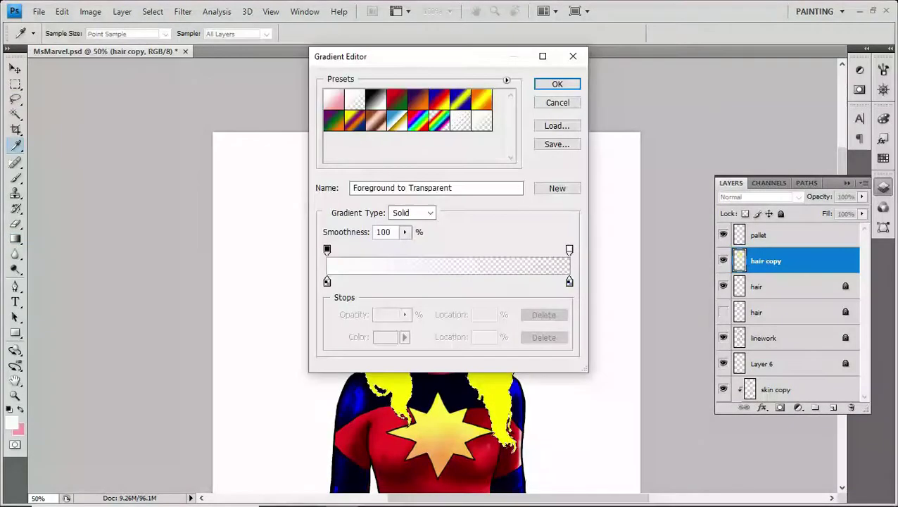
{"action": "left_click", "coordinate": [327, 281]}
{"action": "left_click", "coordinate": [438, 440]}
{"action": "left_click_drag", "start_coordinate": [448, 277], "coordinate": [465, 278]}
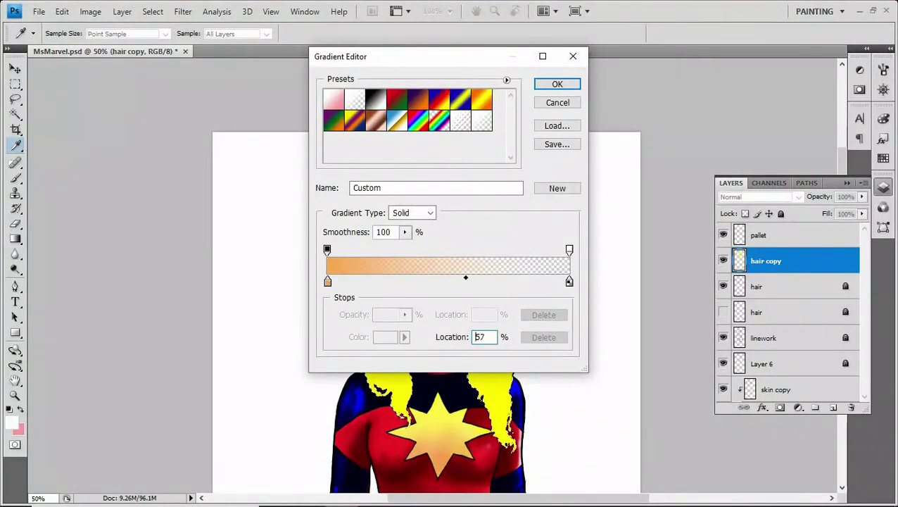
{"action": "left_click", "coordinate": [556, 83]}
- Apply the orange-to-transparent gradient across the selected hair on the hair copy layer and deselect it
{"action": "left_click_drag", "start_coordinate": [443, 237], "coordinate": [446, 446]}
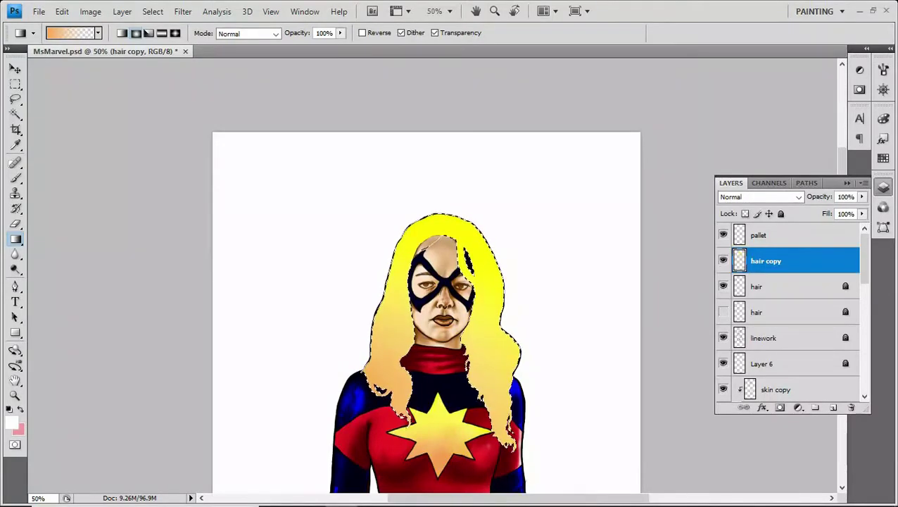
{"action": "key", "text": "ctrl+d"}
{"action": "key", "text": "ctrl+minus"}
{"action": "key", "text": "ctrl+minus"}
{"action": "key", "text": "ctrl+minus"}
{"action": "key", "text": "ctrl+plus"}
{"action": "key", "text": "ctrl+plus"}
{"action": "key", "text": "ctrl+plus"}
{"action": "key", "text": "ctrl+plus"}
{"action": "key", "text": "ctrl+plus"}
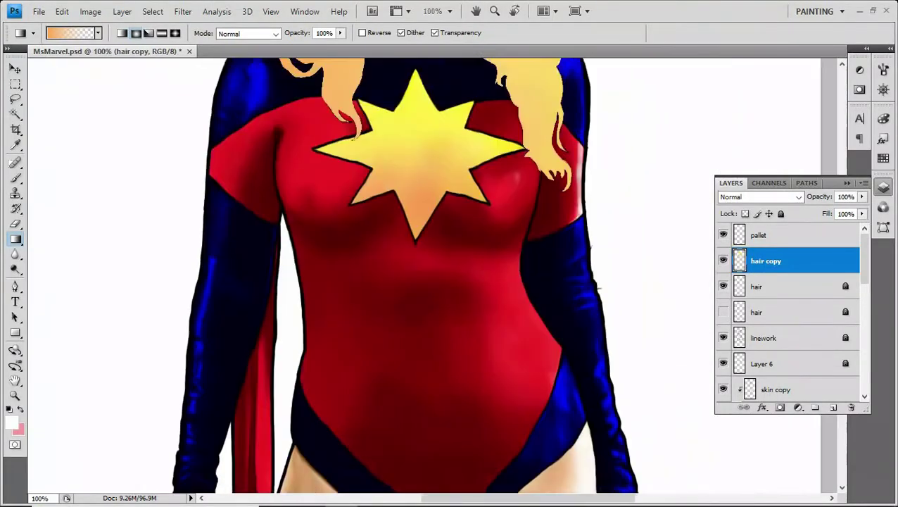
- Erase the stray hair edge beside the neck, below the jaw, with a size 3 eraser on the hair copy layer
{"action": "scroll", "coordinate": [436, 282], "scroll_direction": "up", "scroll_amount": 5}
{"action": "key", "text": "slash"}
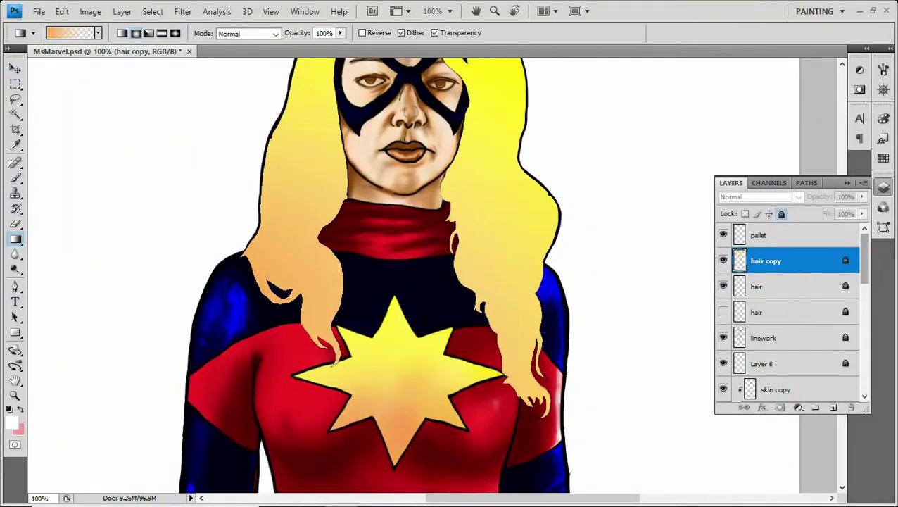
{"action": "key", "text": "slash"}
{"action": "key", "text": "e"}
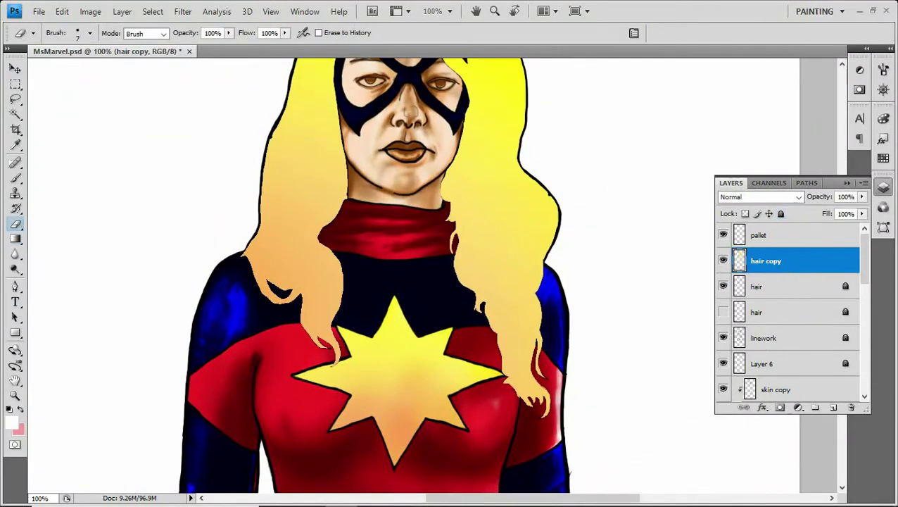
{"action": "key", "text": "ctrl+minus"}
{"action": "key", "text": "ctrl+plus"}
{"action": "key", "text": "ctrl+plus"}
{"action": "key", "text": "ctrl+plus"}
{"action": "scroll", "coordinate": [437, 274], "scroll_direction": "down", "scroll_amount": 2}
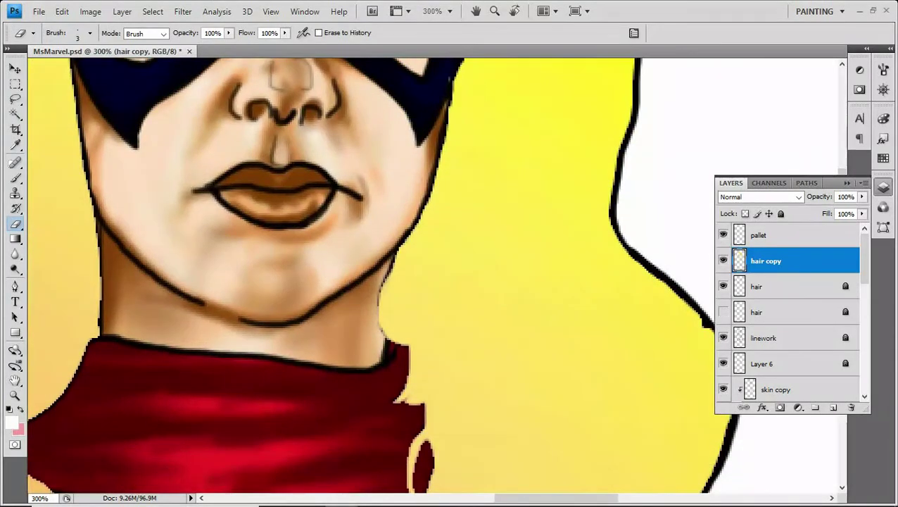
{"action": "mouse_move", "coordinate": [382, 295]}
{"action": "left_mouse_down"}
{"action": "mouse_move", "coordinate": [387, 338]}
{"action": "mouse_move", "coordinate": [383, 275]}
{"action": "left_mouse_up"}
{"action": "key", "text": "ctrl+minus"}
{"action": "key", "text": "ctrl+minus"}
{"action": "key", "text": "ctrl+minus"}
{"action": "key", "text": "ctrl+plus"}
{"action": "key", "text": "ctrl+plus"}
{"action": "key", "text": "ctrl+plus"}
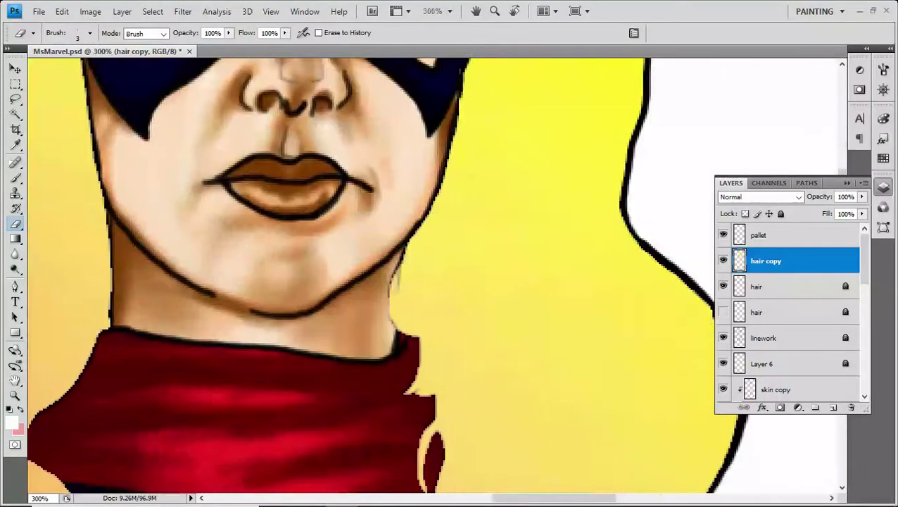
- Erase excess colour along the edge of the lower hair on the hair copy layer with a size 8 eraser
{"action": "scroll", "coordinate": [437, 275], "scroll_direction": "left", "scroll_amount": 5}
{"action": "scroll", "coordinate": [436, 275], "scroll_direction": "down", "scroll_amount": 2}
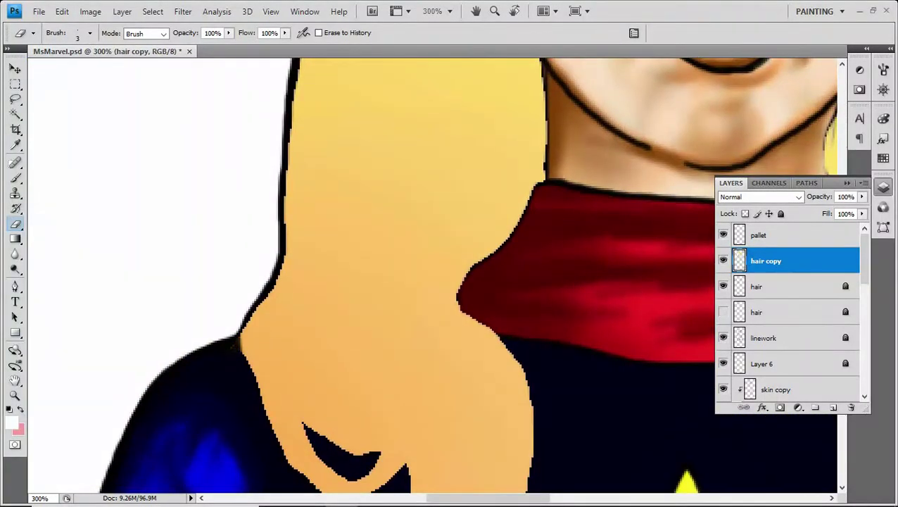
{"action": "key", "text": "ctrl+minus"}
{"action": "key", "text": "ctrl+minus"}
{"action": "key", "text": "ctrl+minus"}
{"action": "key", "text": "ctrl+plus"}
{"action": "key", "text": "ctrl+plus"}
{"action": "left_click_drag", "start_coordinate": [445, 301], "coordinate": [434, 358]}
{"action": "key", "text": "ctrl+minus"}
{"action": "key", "text": "ctrl+minus"}
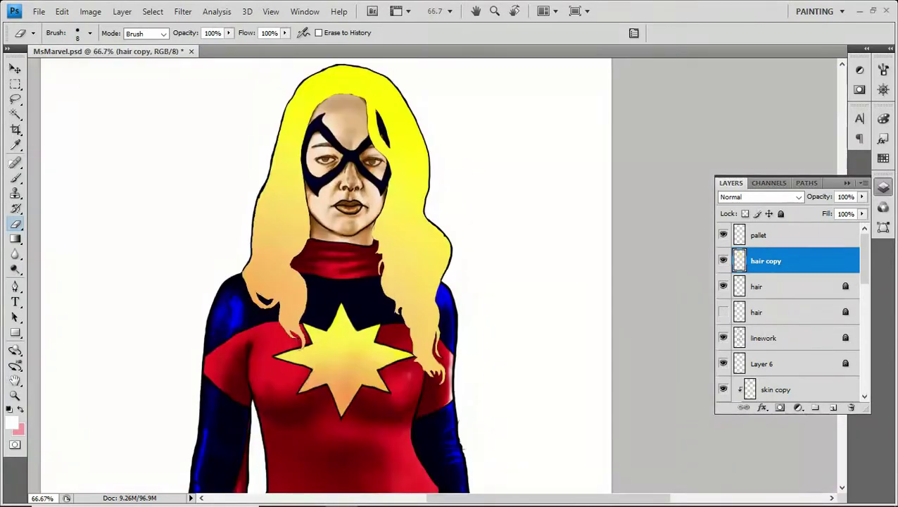
- Paint yellow hair over the exposed forehead above the mask on the hair copy layer at 90% brush opacity, undoing stray strokes
{"action": "key", "text": "ctrl+slash"}
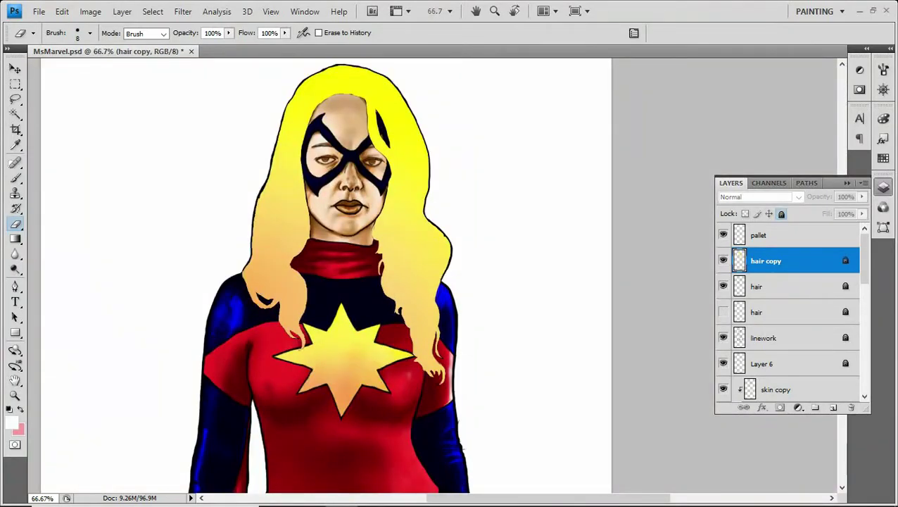
{"action": "key", "text": "b"}
{"action": "key", "text": "ctrl+slash"}
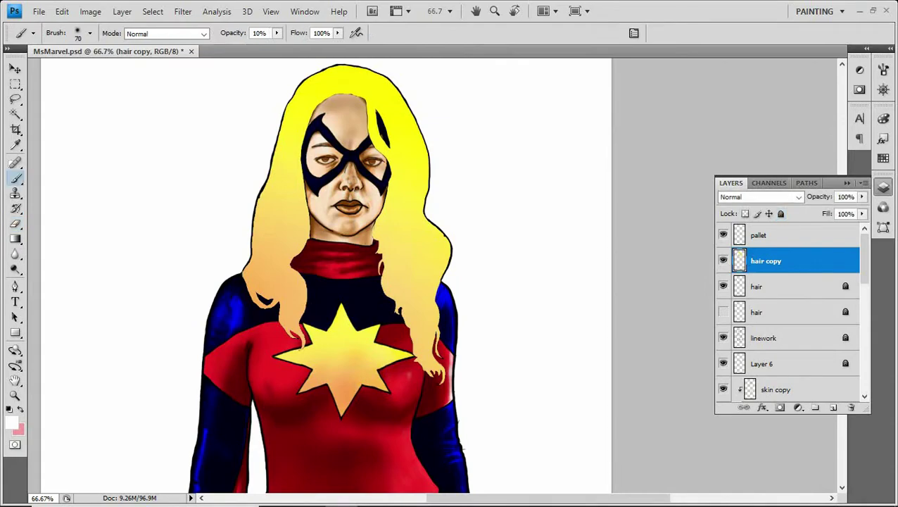
{"action": "key", "text": "ctrl+plus"}
{"action": "key", "text": "ctrl+plus"}
{"action": "key", "text": "ctrl+plus"}
{"action": "scroll", "coordinate": [436, 274], "scroll_direction": "up", "scroll_amount": 8}
{"action": "key", "text": "9"}
{"action": "key", "text": "bracketleft"}
{"action": "key", "text": "bracketleft"}
{"action": "key", "text": "bracketleft"}
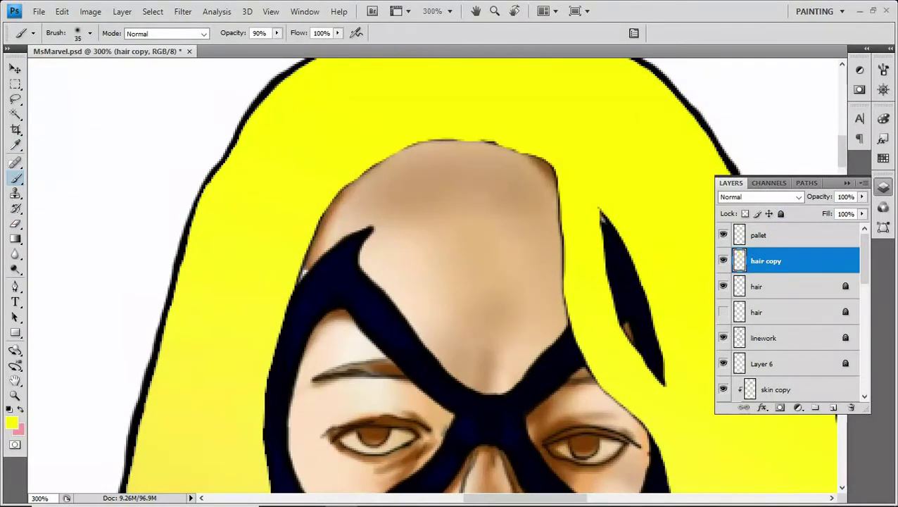
{"action": "mouse_move", "coordinate": [471, 141]}
{"action": "left_mouse_down"}
{"action": "mouse_move", "coordinate": [368, 187]}
{"action": "mouse_move", "coordinate": [332, 242]}
{"action": "left_mouse_up"}
{"action": "left_click_drag", "start_coordinate": [409, 166], "coordinate": [349, 220]}
{"action": "left_click_drag", "start_coordinate": [468, 142], "coordinate": [380, 193]}
{"action": "mouse_move", "coordinate": [398, 182]}
{"action": "left_mouse_down"}
{"action": "mouse_move", "coordinate": [357, 208]}
{"action": "mouse_move", "coordinate": [338, 238]}
{"action": "left_mouse_up"}
{"action": "key", "text": "ctrl+alt+z"}
{"action": "key", "text": "ctrl+alt+z"}
{"action": "key", "text": "bracketright"}
{"action": "key", "text": "bracketright"}
{"action": "key", "text": "bracketright"}
{"action": "key", "text": "bracketright"}
{"action": "key", "text": "bracketright"}
{"action": "key", "text": "bracketright"}
{"action": "key", "text": "bracketright"}
{"action": "key", "text": "ctrl+alt+z"}
{"action": "key", "text": "ctrl+alt+z"}
{"action": "key", "text": "ctrl+alt+z"}
{"action": "key", "text": "ctrl+alt+z"}
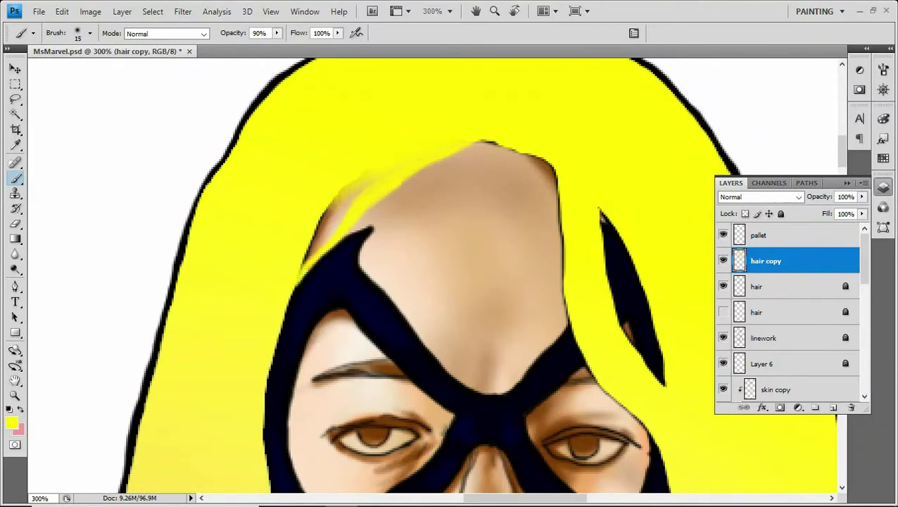
{"action": "key", "text": "ctrl+alt+z"}
{"action": "key", "text": "ctrl+alt+0"}
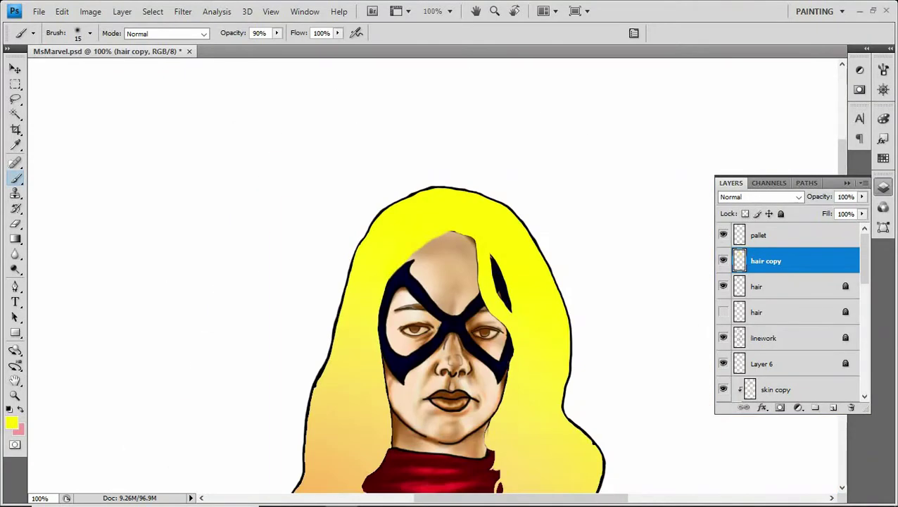
- Refine the hairline and paint over the dark edge at the top of the forehead with a size 9 yellow brush
{"action": "key", "text": "bracketleft"}
{"action": "key", "text": "bracketleft"}
{"action": "left_click_drag", "start_coordinate": [447, 233], "coordinate": [411, 254]}
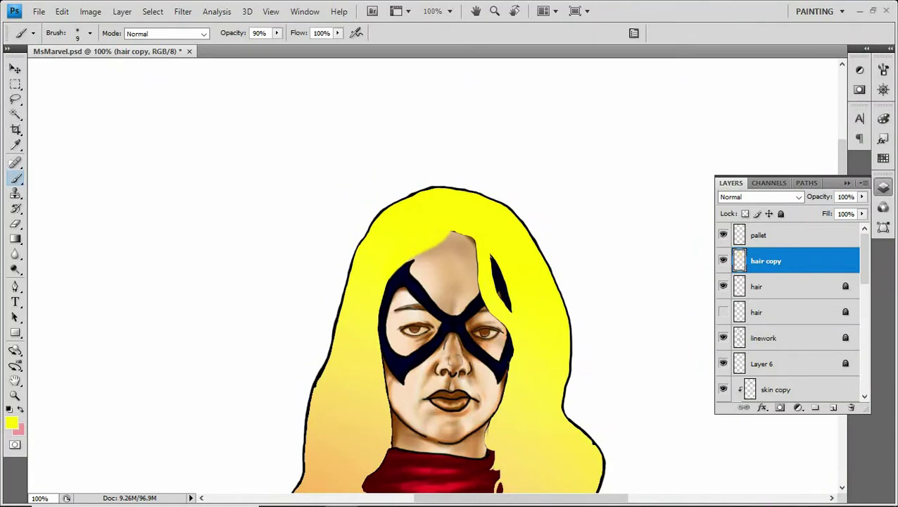
{"action": "left_click_drag", "start_coordinate": [453, 231], "coordinate": [473, 268]}
{"action": "key", "text": "ctrl+minus"}
{"action": "key", "text": "ctrl+minus"}
{"action": "key", "text": "ctrl+minus"}
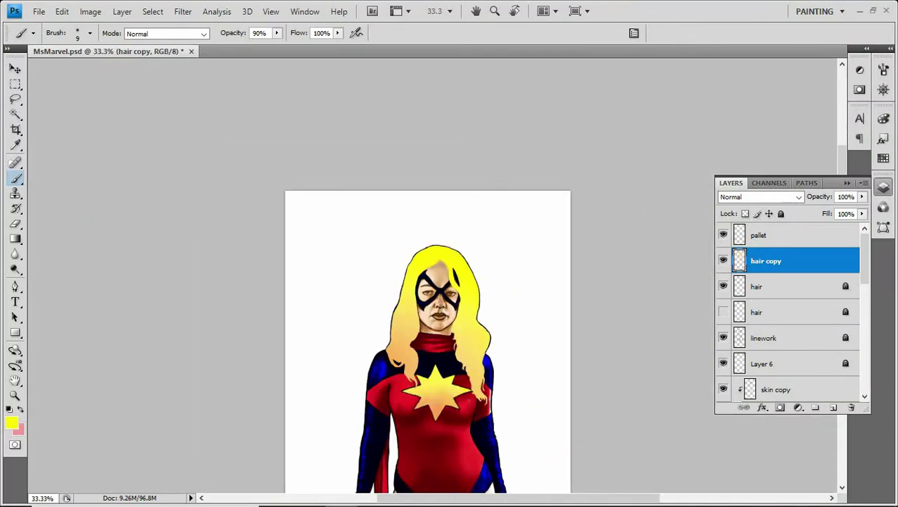
- Smudge the outlines of both nostril wings on the linework layer at 50% strength
{"action": "key", "text": "ctrl+plus"}
{"action": "key", "text": "ctrl+plus"}
{"action": "key", "text": "ctrl+plus"}
{"action": "key", "text": "ctrl+plus"}
{"action": "key", "text": "alt+bracketleft"}
{"action": "key", "text": "alt+bracketleft"}
{"action": "key", "text": "alt+bracketleft"}
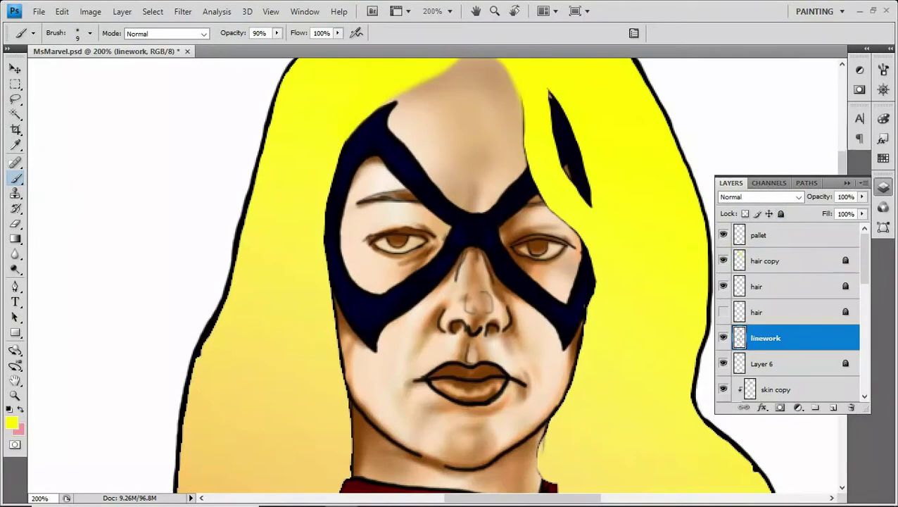
{"action": "left_click", "coordinate": [16, 254]}
{"action": "left_click", "coordinate": [71, 277]}
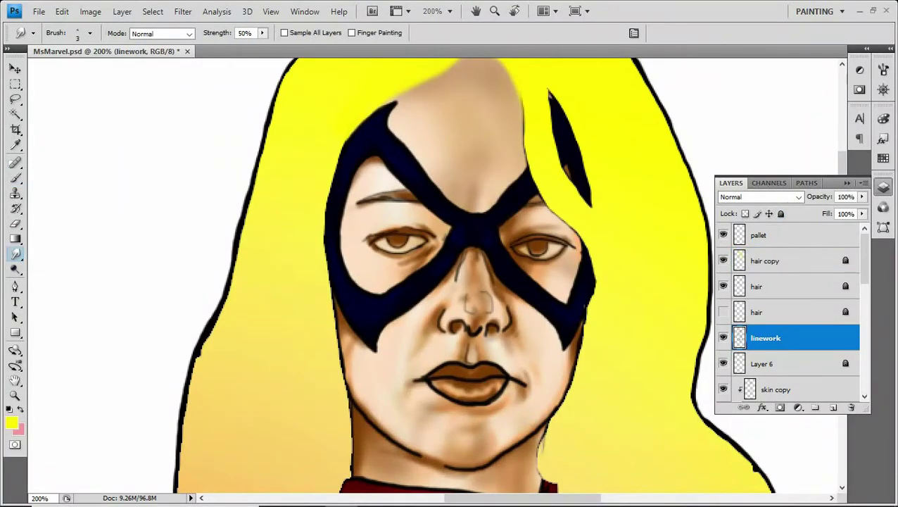
{"action": "key", "text": "ctrl+plus"}
{"action": "left_click_drag", "start_coordinate": [422, 329], "coordinate": [426, 304]}
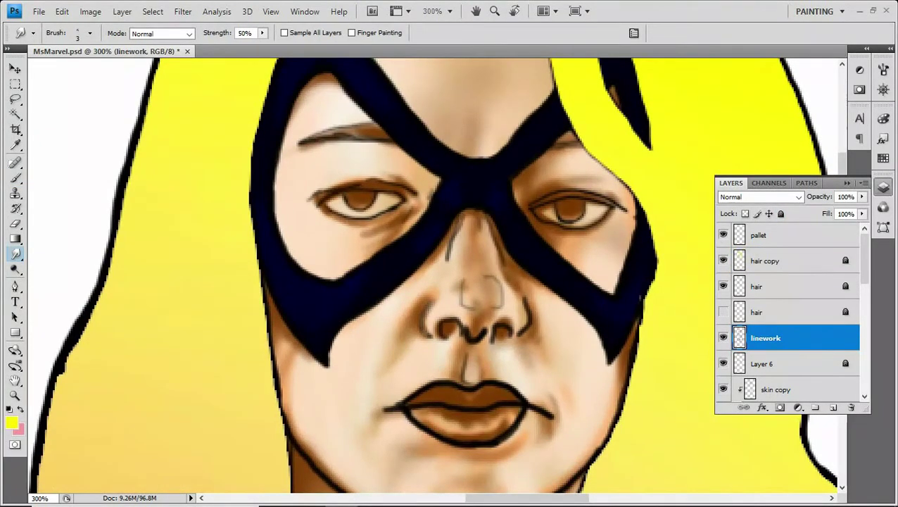
{"action": "key", "text": "bracketright"}
{"action": "left_click_drag", "start_coordinate": [525, 321], "coordinate": [521, 332]}
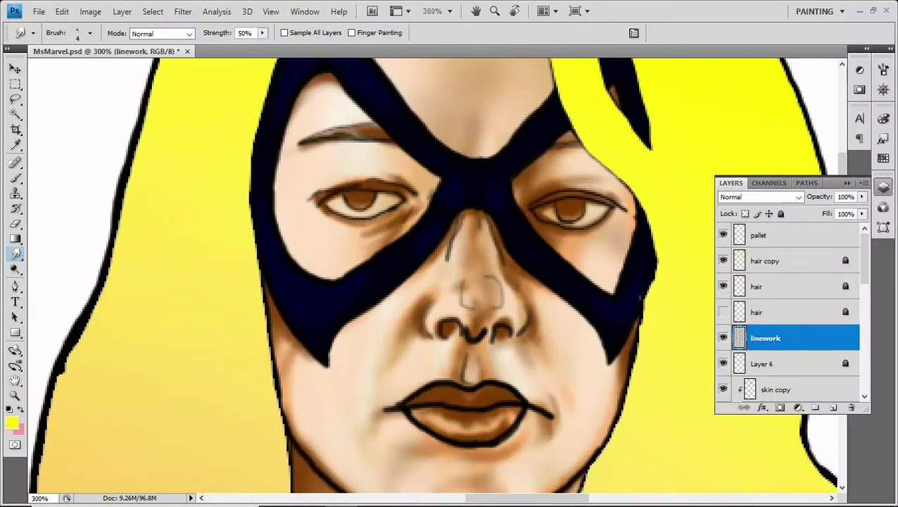
- Smudge the black lines under the nose and around its tip into the skin with a smaller brush
{"action": "key", "text": "bracketleft"}
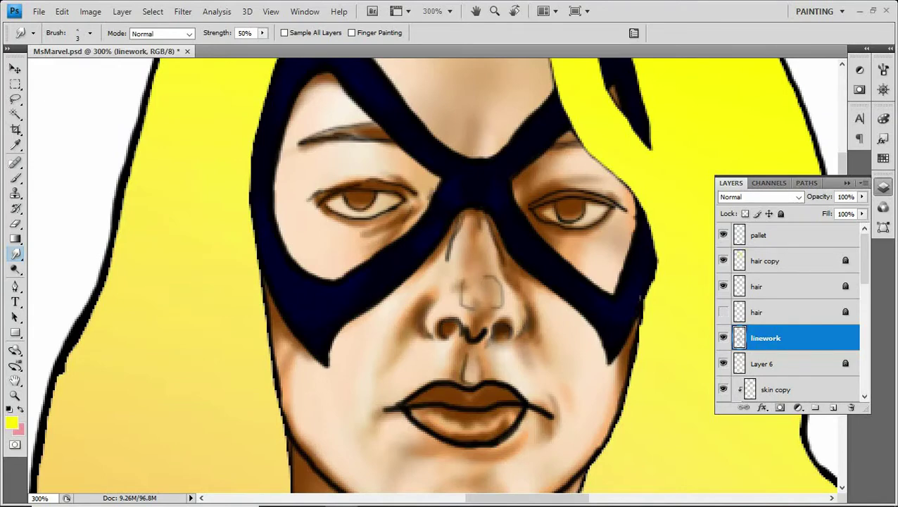
{"action": "mouse_move", "coordinate": [465, 330]}
{"action": "left_mouse_down"}
{"action": "mouse_move", "coordinate": [484, 336]}
{"action": "mouse_move", "coordinate": [482, 327]}
{"action": "mouse_move", "coordinate": [483, 339]}
{"action": "left_mouse_up"}
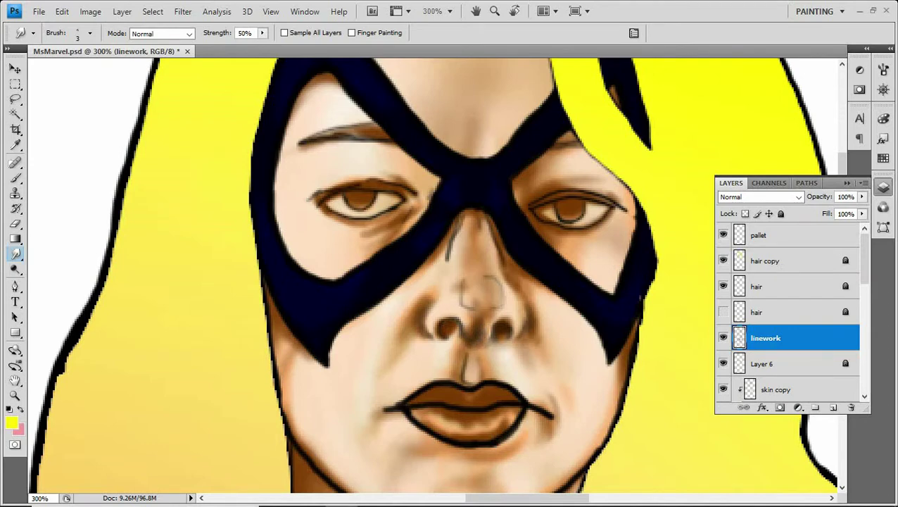
{"action": "left_click_drag", "start_coordinate": [481, 332], "coordinate": [490, 323]}
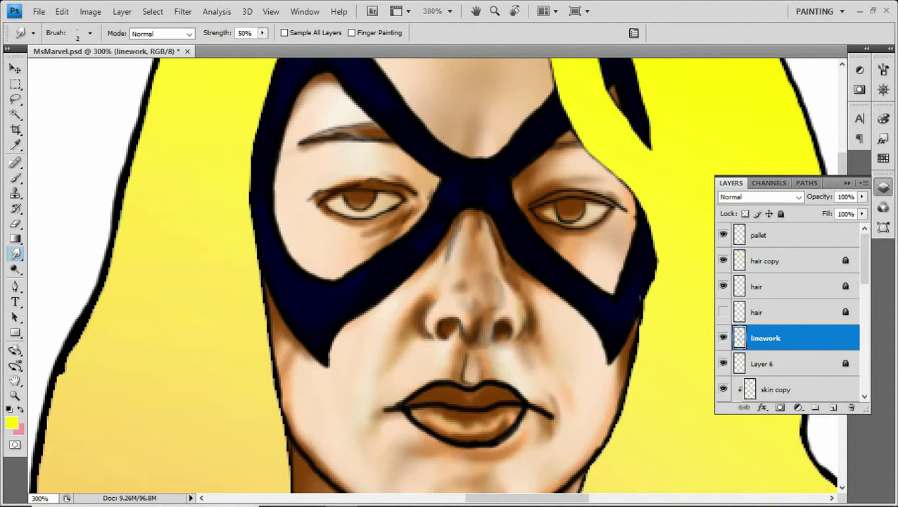
{"action": "left_click_drag", "start_coordinate": [479, 342], "coordinate": [482, 346]}
- Soften the black lip outlines and mouth corners on the linework layer using the Eraser and Smudge tools
{"action": "scroll", "coordinate": [461, 281], "scroll_direction": "down", "scroll_amount": 3}
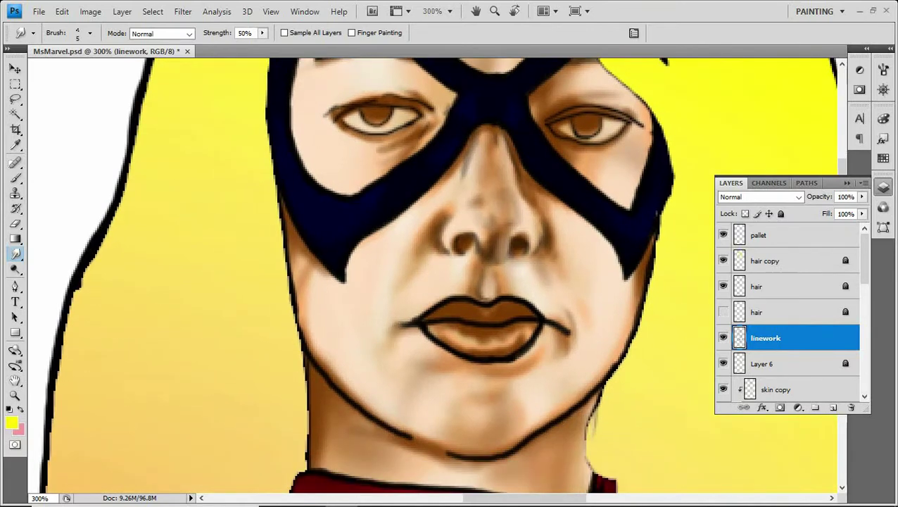
{"action": "key", "text": "e"}
{"action": "mouse_move", "coordinate": [419, 322]}
{"action": "left_mouse_down"}
{"action": "mouse_move", "coordinate": [499, 303]}
{"action": "mouse_move", "coordinate": [549, 322]}
{"action": "left_mouse_up"}
{"action": "mouse_move", "coordinate": [419, 325]}
{"action": "left_mouse_down"}
{"action": "mouse_move", "coordinate": [461, 355]}
{"action": "mouse_move", "coordinate": [536, 331]}
{"action": "left_mouse_up"}
{"action": "key", "text": "r"}
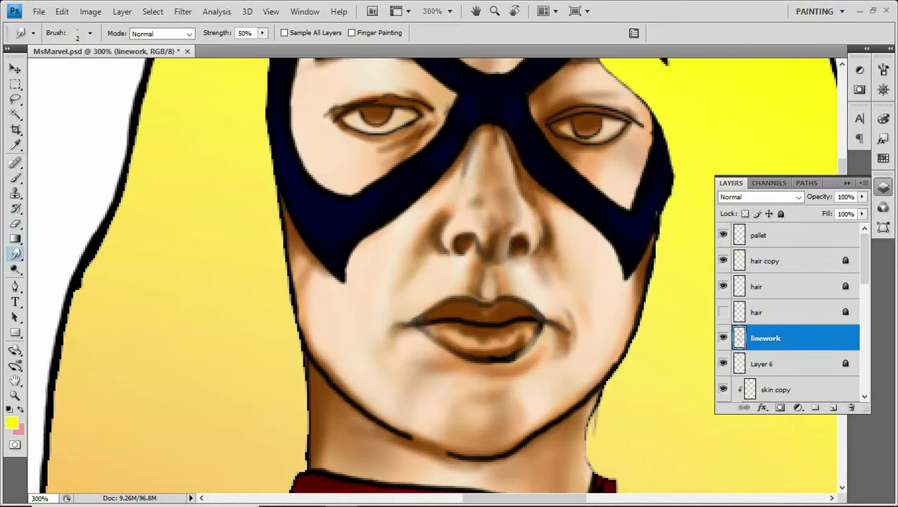
{"action": "left_click_drag", "start_coordinate": [511, 352], "coordinate": [509, 356]}
- Fade the jaw and chin outline on the linework layer with a size 10 eraser at 10% opacity
{"action": "key", "text": "e"}
{"action": "key", "text": "bracketright"}
{"action": "key", "text": "bracketright"}
{"action": "left_click_drag", "start_coordinate": [411, 438], "coordinate": [317, 364]}
{"action": "mouse_move", "coordinate": [446, 456]}
{"action": "left_mouse_down"}
{"action": "mouse_move", "coordinate": [504, 452]}
{"action": "mouse_move", "coordinate": [601, 380]}
{"action": "left_mouse_up"}
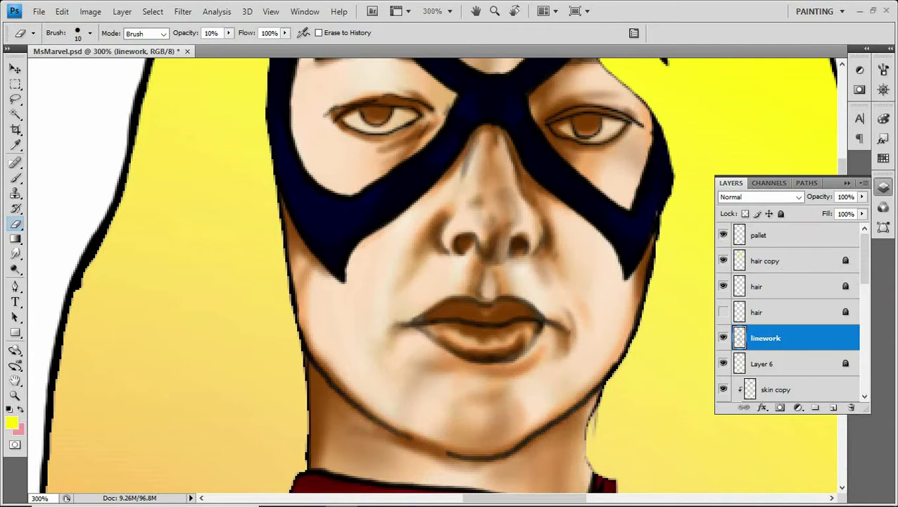
- Soften the eye outlines and the fully visible eyebrow with the Smudge tool at 50% strength and the Eraser at 10% opacity
{"action": "key", "text": "ctrl+minus"}
{"action": "key", "text": "ctrl+minus"}
{"action": "key", "text": "ctrl+minus"}
{"action": "scroll", "coordinate": [451, 200], "scroll_direction": "up", "scroll_amount": 4}
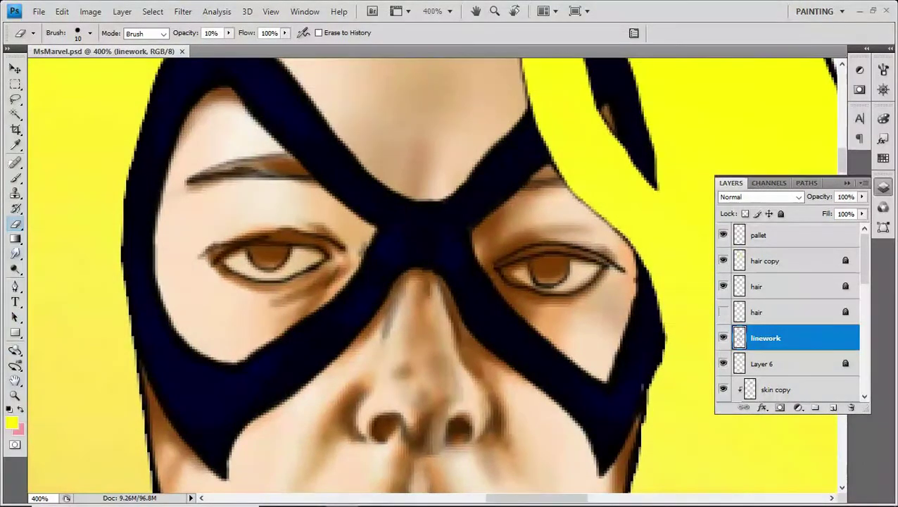
{"action": "key", "text": "r"}
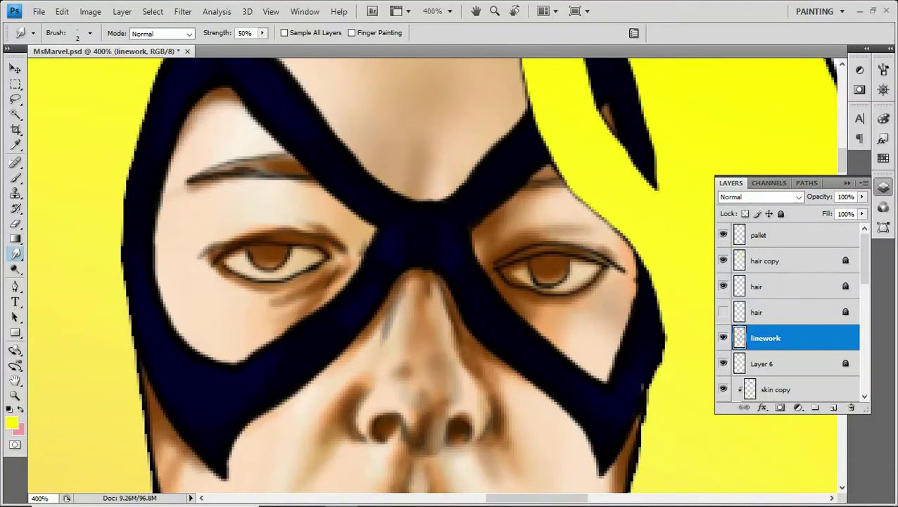
{"action": "key", "text": "e"}
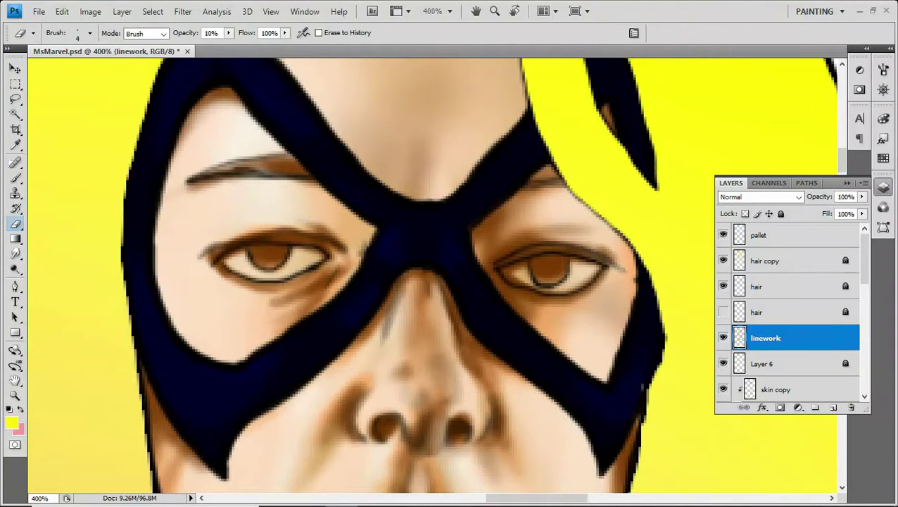
{"action": "key", "text": "r"}
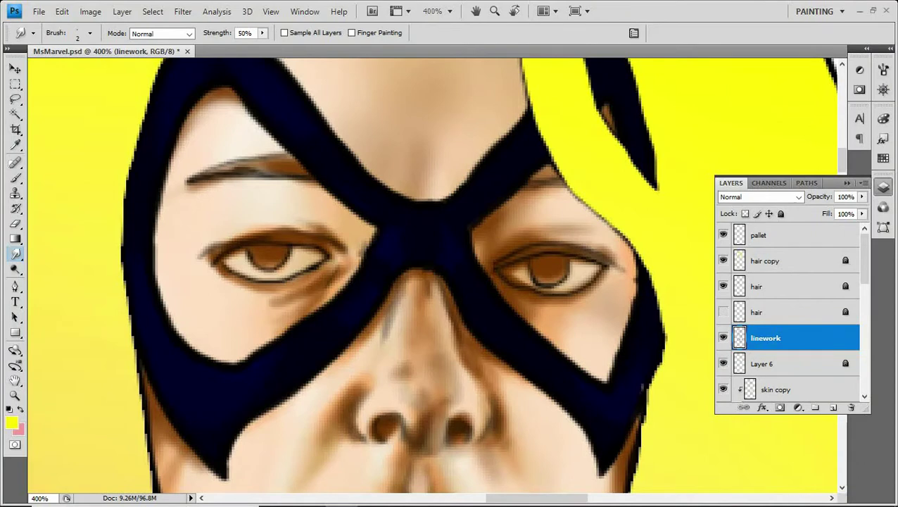
{"action": "left_click_drag", "start_coordinate": [211, 172], "coordinate": [309, 175]}
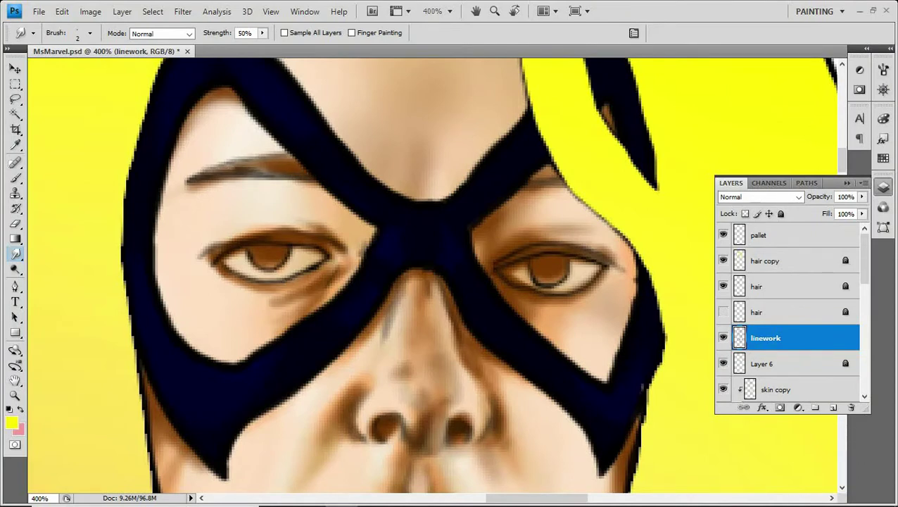
{"action": "left_click_drag", "start_coordinate": [315, 268], "coordinate": [289, 276]}
- Show, unlock and select layer B, and sample the mask's dark navy as the foreground colour
{"action": "scroll", "coordinate": [788, 310], "scroll_direction": "down", "scroll_amount": 5}
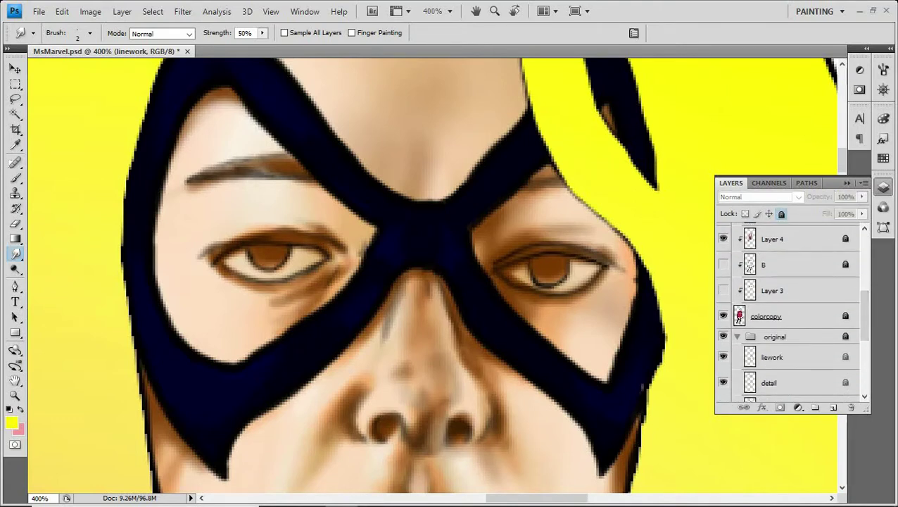
{"action": "left_click", "coordinate": [723, 264]}
{"action": "left_click", "coordinate": [751, 265]}
{"action": "key", "text": "i"}
{"action": "left_click", "coordinate": [451, 218]}
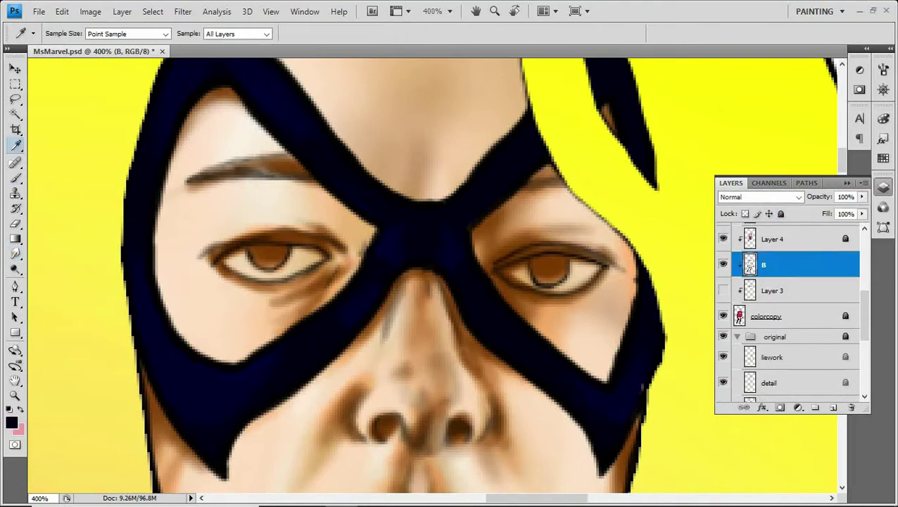
- Set up a size 3 brush and add a new layer named detailwork above the hidden hair layer
{"action": "key", "text": "b"}
{"action": "right_click", "coordinate": [450, 218]}
{"action": "key", "text": "Return"}
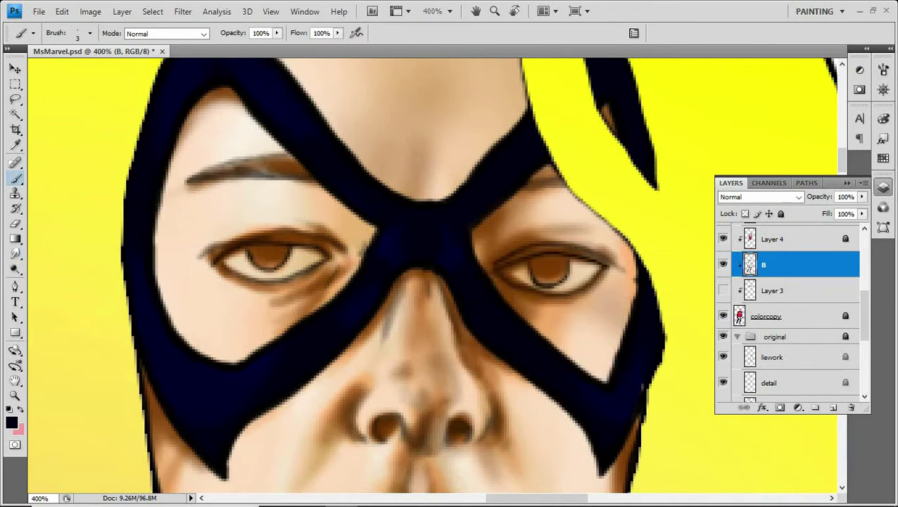
{"action": "scroll", "coordinate": [789, 310], "scroll_direction": "up", "scroll_amount": 5}
{"action": "key", "text": "ctrl+alt+shift+n"}
{"action": "double_click", "coordinate": [760, 313]}
{"action": "type", "text": "detailwork"}
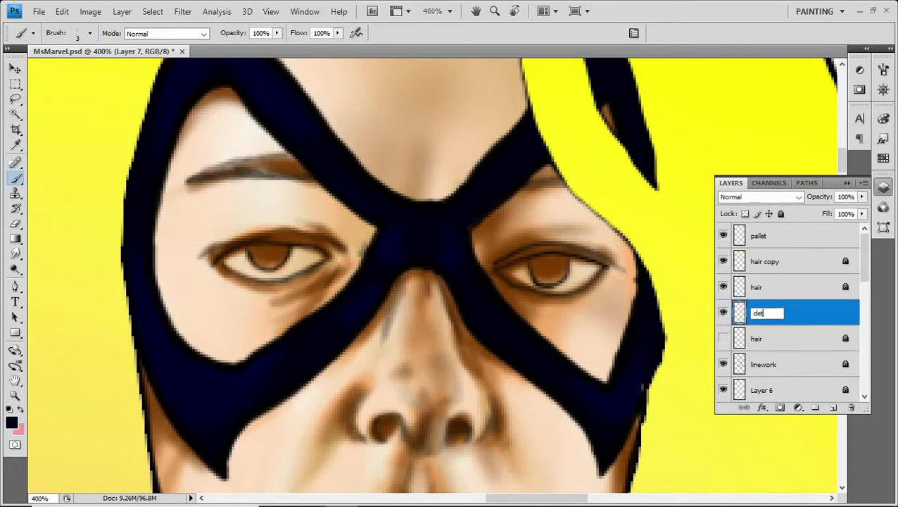
{"action": "key", "text": "Return"}
- Paint navy along the mask's inner edge beside the left-hand eye to clean up its outline on the detailwork layer
{"action": "mouse_move", "coordinate": [364, 227]}
{"action": "left_mouse_down"}
{"action": "mouse_move", "coordinate": [363, 254]}
{"action": "mouse_move", "coordinate": [372, 229]}
{"action": "mouse_move", "coordinate": [379, 236]}
{"action": "mouse_move", "coordinate": [315, 302]}
{"action": "left_mouse_up"}
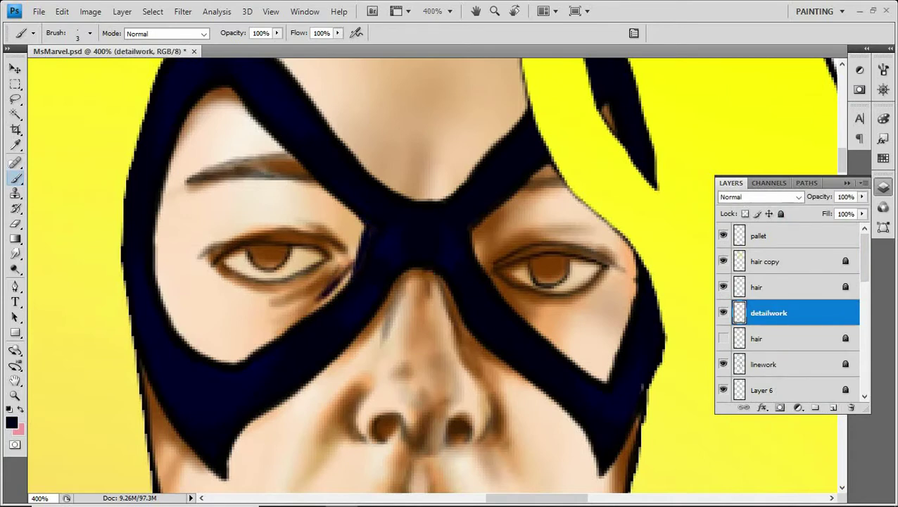
{"action": "mouse_move", "coordinate": [356, 250]}
{"action": "left_mouse_down"}
{"action": "mouse_move", "coordinate": [321, 305]}
{"action": "mouse_move", "coordinate": [288, 326]}
{"action": "left_mouse_up"}
{"action": "left_click_drag", "start_coordinate": [328, 297], "coordinate": [272, 337]}
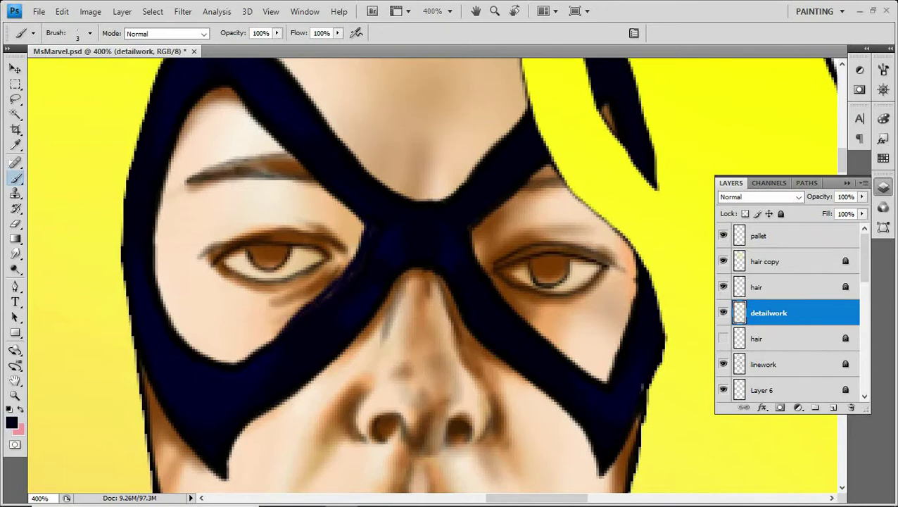
- Lock the detailwork and B layers and save MsMarvel.psd
{"action": "key", "text": "ctrl+minus"}
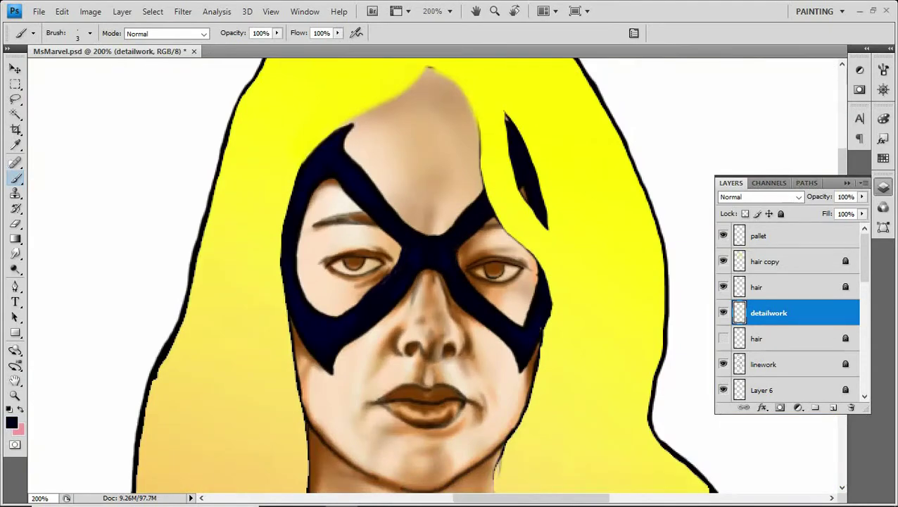
{"action": "key", "text": "ctrl+minus"}
{"action": "key", "text": "ctrl+minus"}
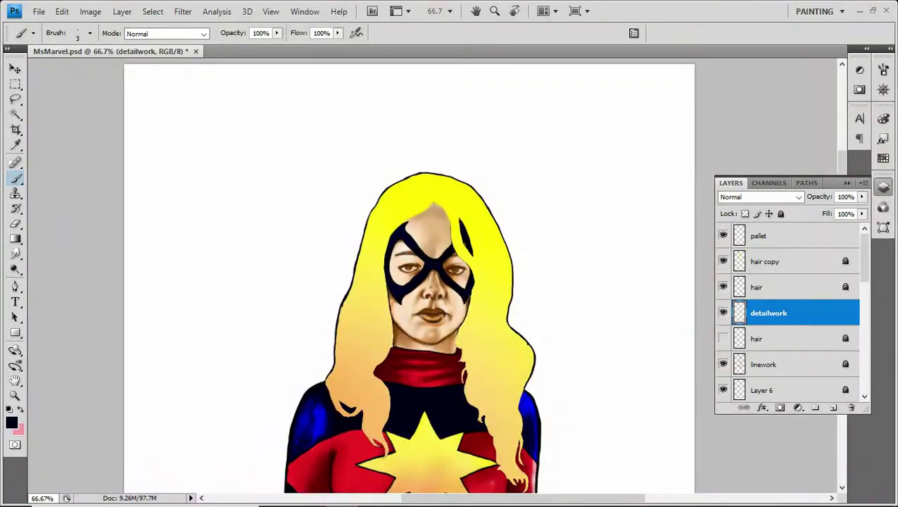
{"action": "key", "text": "ctrl+plus"}
{"action": "key", "text": "ctrl+plus"}
{"action": "key", "text": "ctrl+plus"}
{"action": "scroll", "coordinate": [432, 282], "scroll_direction": "down", "scroll_amount": 3}
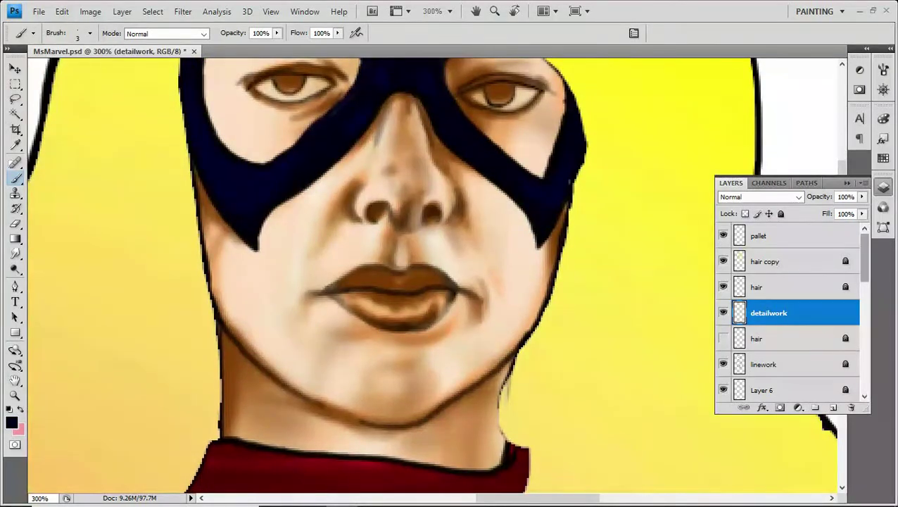
{"action": "scroll", "coordinate": [789, 310], "scroll_direction": "down", "scroll_amount": 3}
{"action": "scroll", "coordinate": [788, 310], "scroll_direction": "up", "scroll_amount": 1}
{"action": "key", "text": "ctrl+s"}
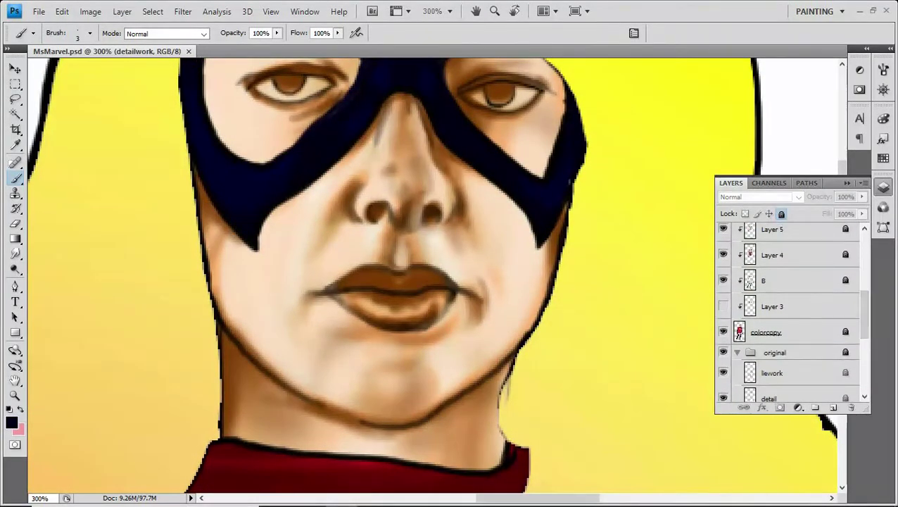
{"action": "key", "text": "ctrl+0"}
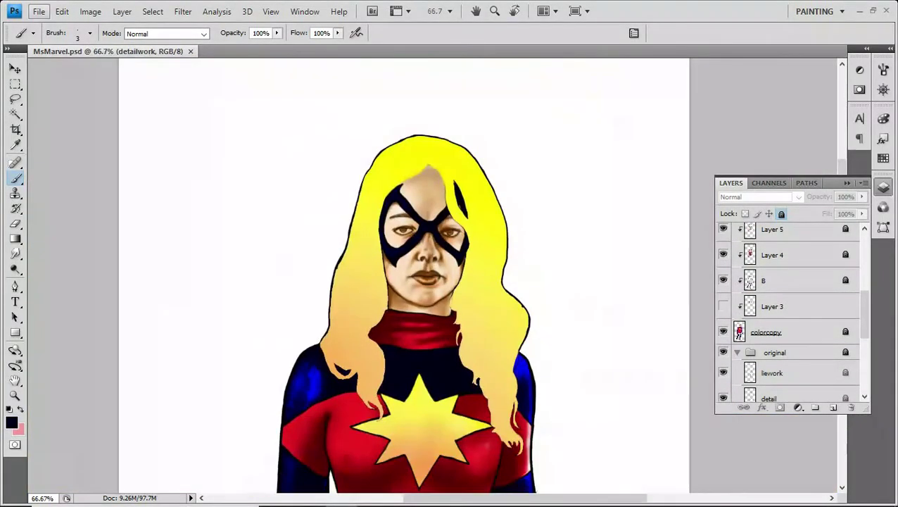
- Save a copy of the document as MsMarvel copy.psd and open that copy
{"action": "key", "text": "alt+f"}
{"action": "key", "text": "a"}
{"action": "key", "text": "Return"}
{"action": "key", "text": "alt+f"}
{"action": "key", "text": "o"}
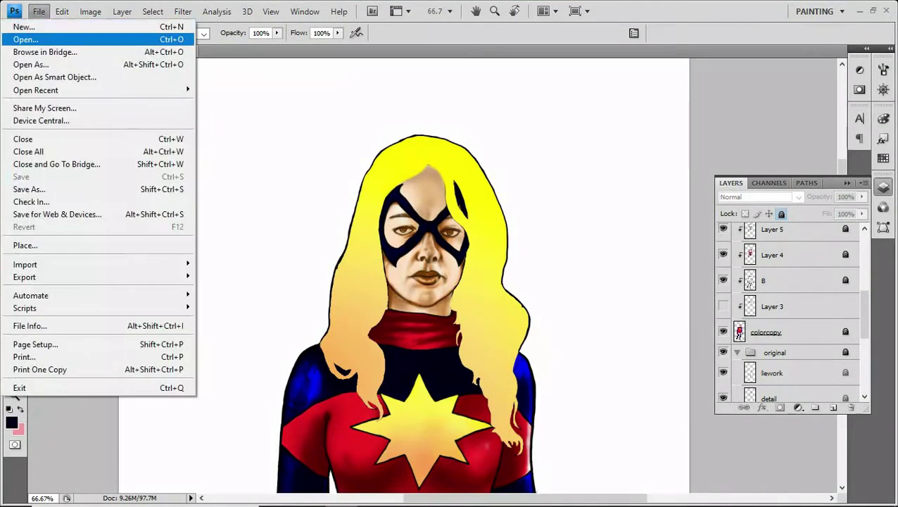
{"action": "key", "text": "Return"}
{"action": "key", "text": "Return"}
- Unlock the visible artwork layers from hair copy down to colorcopy in the copied file
{"action": "key", "text": "alt+bracketright"}
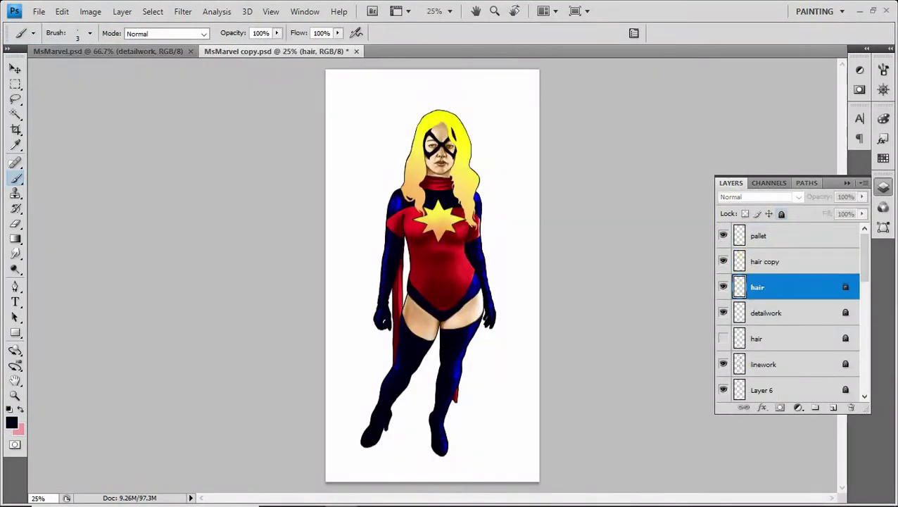
{"action": "key", "text": "alt+bracketleft"}
{"action": "key", "text": "alt+bracketleft"}
{"action": "key", "text": "alt+bracketleft"}
{"action": "key", "text": "alt+bracketleft"}
{"action": "key", "text": "alt+bracketleft"}
{"action": "key", "text": "alt+bracketleft"}
{"action": "key", "text": "alt+bracketleft"}
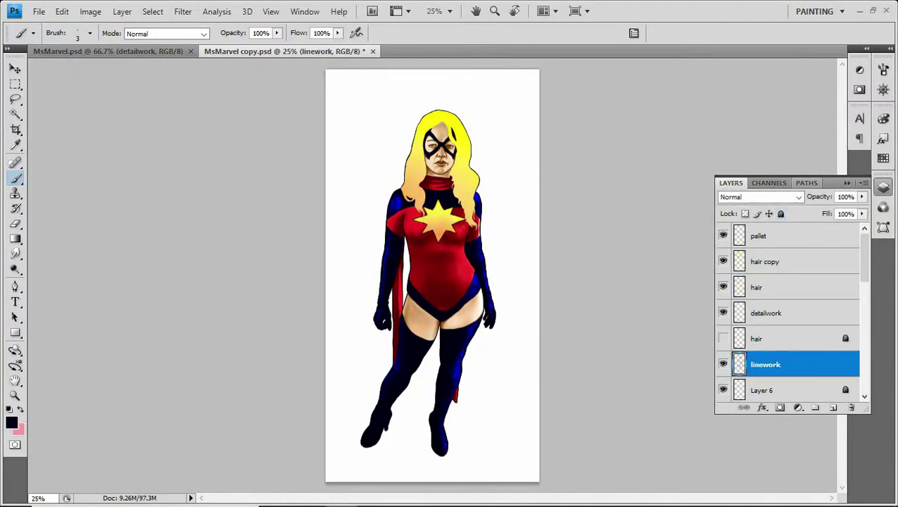
{"action": "scroll", "coordinate": [788, 310], "scroll_direction": "down", "scroll_amount": 3}
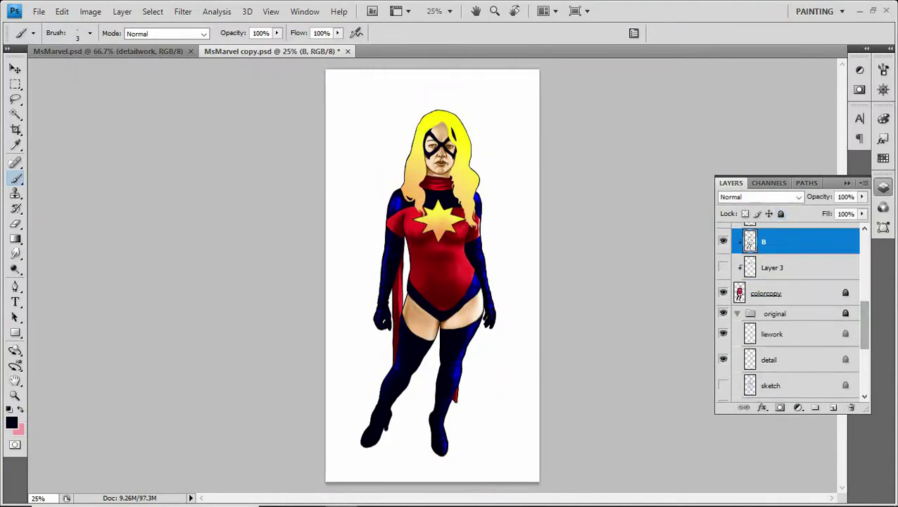
{"action": "key", "text": "alt+bracketleft"}
{"action": "scroll", "coordinate": [788, 310], "scroll_direction": "up", "scroll_amount": 5}
{"action": "scroll", "coordinate": [789, 309], "scroll_direction": "up", "scroll_amount": 2}
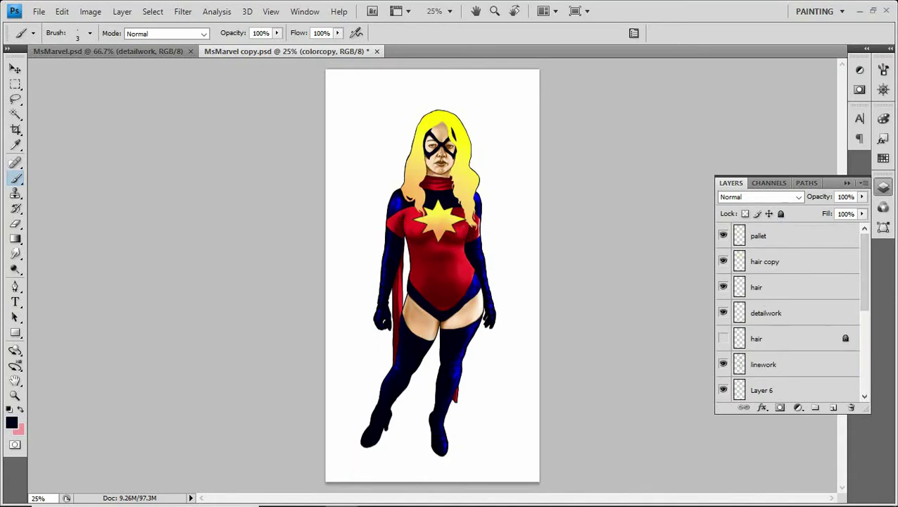
- Merge the artwork layers from colorcopy up to hair copy into one layer and save the file
{"action": "key", "text": "alt+shift+bracketright"}
{"action": "key", "text": "alt+shift+bracketright"}
{"action": "key", "text": "alt+shift+bracketright"}
{"action": "key", "text": "alt+shift+bracketright"}
{"action": "key", "text": "alt+shift+bracketright"}
{"action": "key", "text": "alt+shift+bracketright"}
{"action": "key", "text": "alt+shift+bracketright"}
{"action": "key", "text": "alt+shift+bracketright"}
{"action": "key", "text": "ctrl+e"}
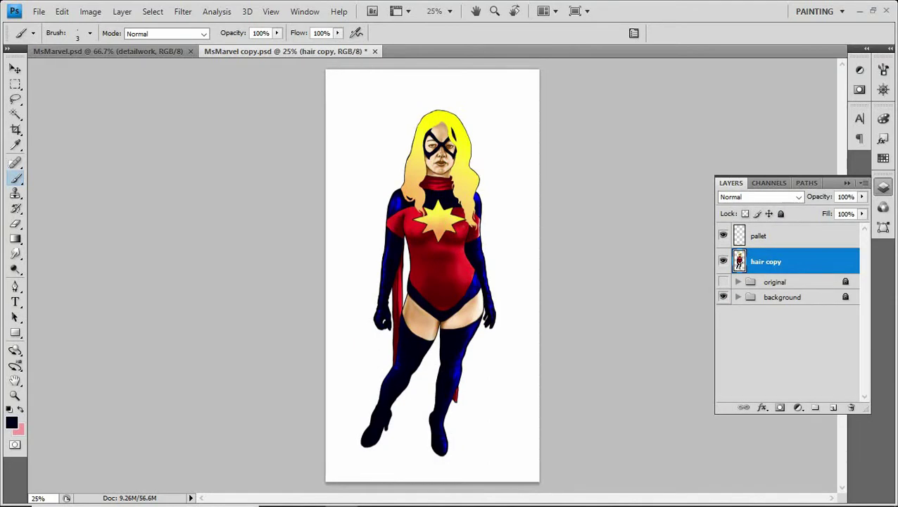
{"action": "key", "text": "ctrl+s"}
- Add a new layer above hair copy and clip it to the merged artwork
{"action": "key", "text": "ctrl+alt+shift+n"}
{"action": "key", "text": "ctrl+alt+g"}
{"action": "key", "text": "ctrl+plus"}
{"action": "key", "text": "ctrl+plus"}
{"action": "key", "text": "ctrl+plus"}
{"action": "key", "text": "ctrl+plus"}
{"action": "key", "text": "ctrl+plus"}
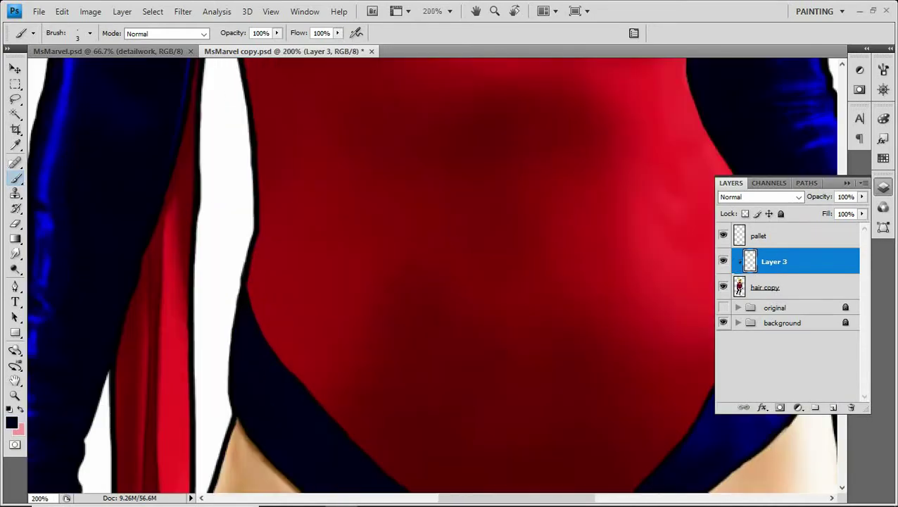
{"action": "scroll", "coordinate": [437, 275], "scroll_direction": "up", "scroll_amount": 10}
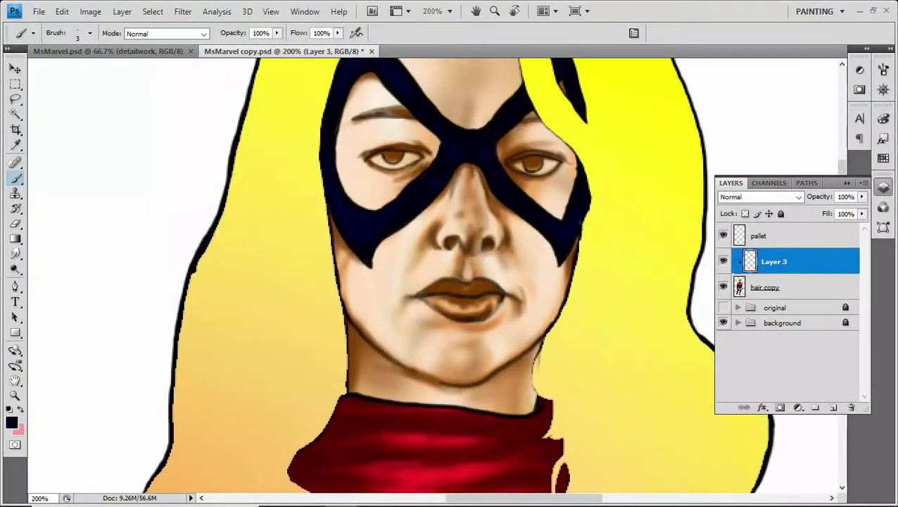
- Select both brown irises on the hair copy layer with the Lasso tool
{"action": "key", "text": "l"}
{"action": "key", "text": "alt+bracketleft"}
{"action": "left_click_drag", "start_coordinate": [391, 149], "coordinate": [390, 149]}
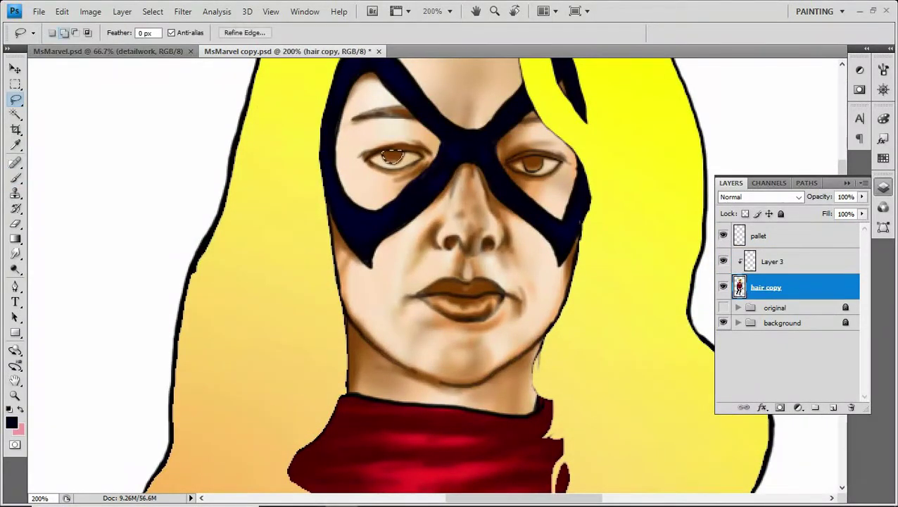
{"action": "mouse_move", "coordinate": [532, 156]}
{"action": "left_mouse_down"}
{"action": "mouse_move", "coordinate": [542, 166]}
{"action": "mouse_move", "coordinate": [532, 156]}
{"action": "left_mouse_up"}
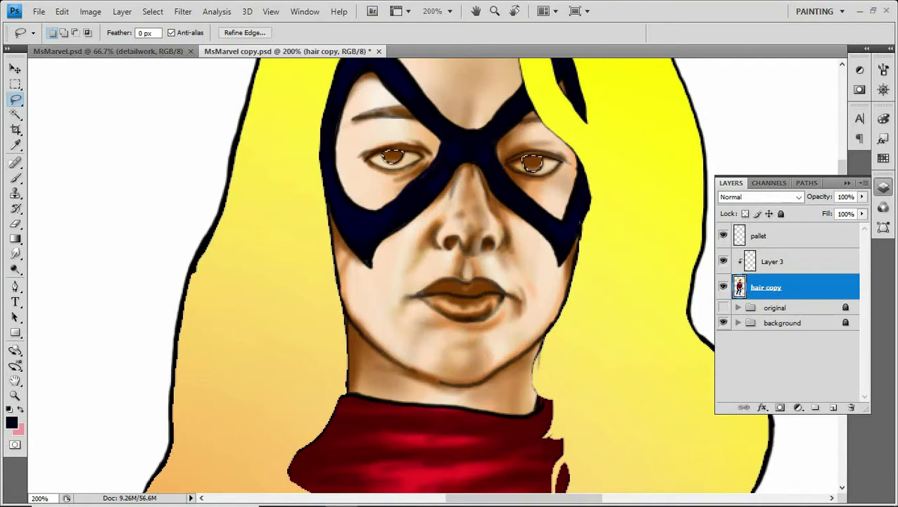
- Colorize the selected irises medium blue with a Hue/Saturation adjustment
{"action": "key", "text": "ctrl+u"}
{"action": "key", "text": "alt+o"}
{"action": "key", "text": "alt+a"}
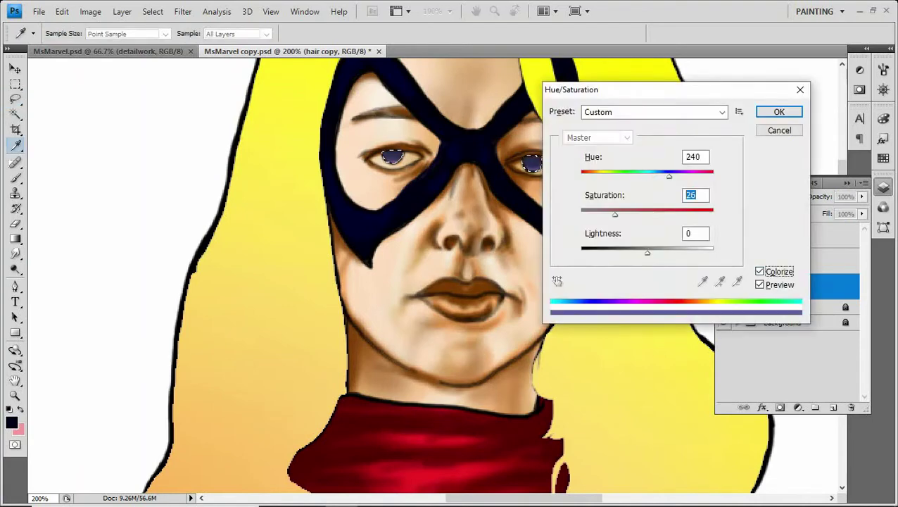
{"action": "key", "text": "shift+Up"}
{"action": "key", "text": "Up"}
{"action": "key", "text": "Up"}
{"action": "key", "text": "Up"}
{"action": "key", "text": "Up"}
{"action": "key", "text": "alt+h"}
{"action": "key", "text": "shift+Down"}
{"action": "key", "text": "shift+Down"}
{"action": "key", "text": "shift+Down"}
{"action": "key", "text": "Down"}
{"action": "key", "text": "Return"}
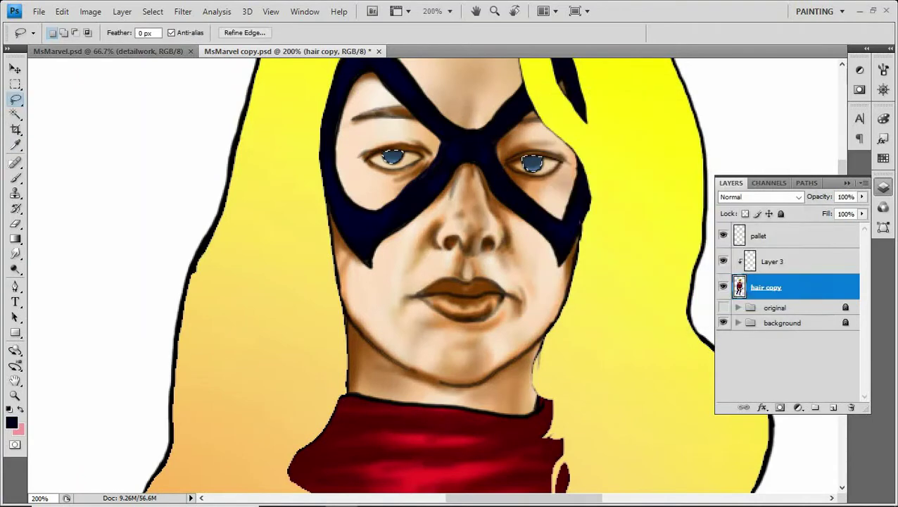
- Copy the blue irises onto a new layer above hair copy and reposition them over the eyes
{"action": "key", "text": "ctrl+d"}
{"action": "key", "text": "ctrl+shift+alt+n"}
{"action": "key", "text": "v"}
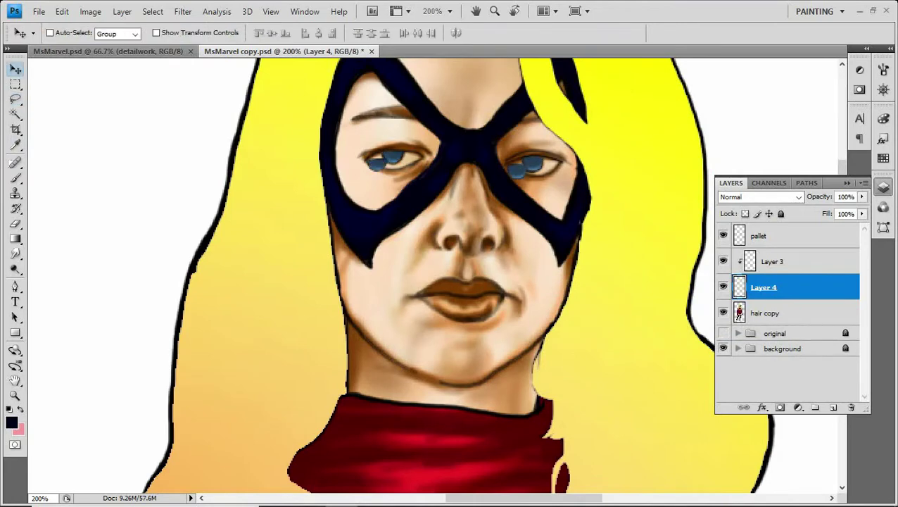
{"action": "mouse_move", "coordinate": [392, 159]}
{"action": "left_mouse_down"}
{"action": "mouse_move", "coordinate": [248, 151]}
{"action": "mouse_move", "coordinate": [257, 151]}
{"action": "left_mouse_up"}
- Fine-tune the placement of the copied irises on Layer 4 and trim their edges with a small eraser
{"action": "key", "text": "e"}
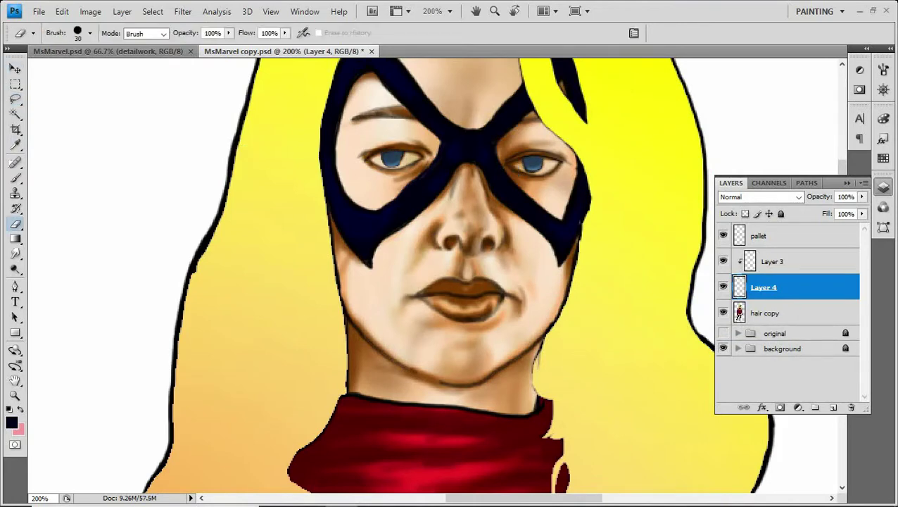
{"action": "left_click", "coordinate": [62, 11]}
{"action": "left_click", "coordinate": [53, 252]}
{"action": "key", "text": "Return"}
{"action": "key", "text": "v"}
{"action": "left_click_drag", "start_coordinate": [391, 163], "coordinate": [387, 163]}
{"action": "key", "text": "e"}
{"action": "scroll", "coordinate": [377, 98], "scroll_direction": "up", "scroll_amount": 2}
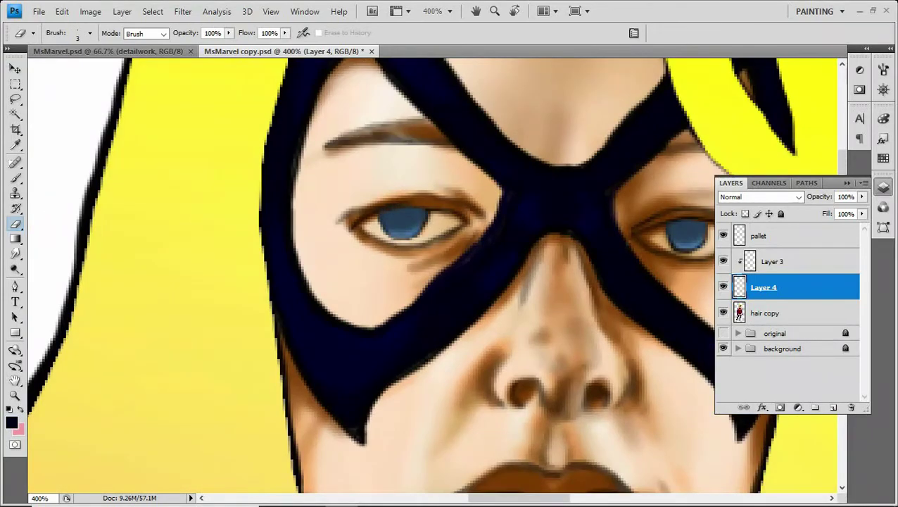
{"action": "key", "text": "ctrl+z"}
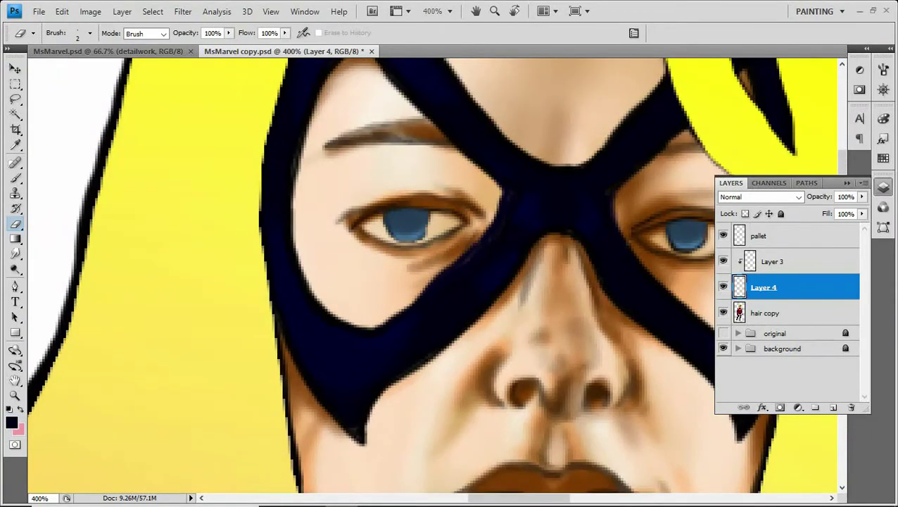
{"action": "key", "text": "ctrl+1"}
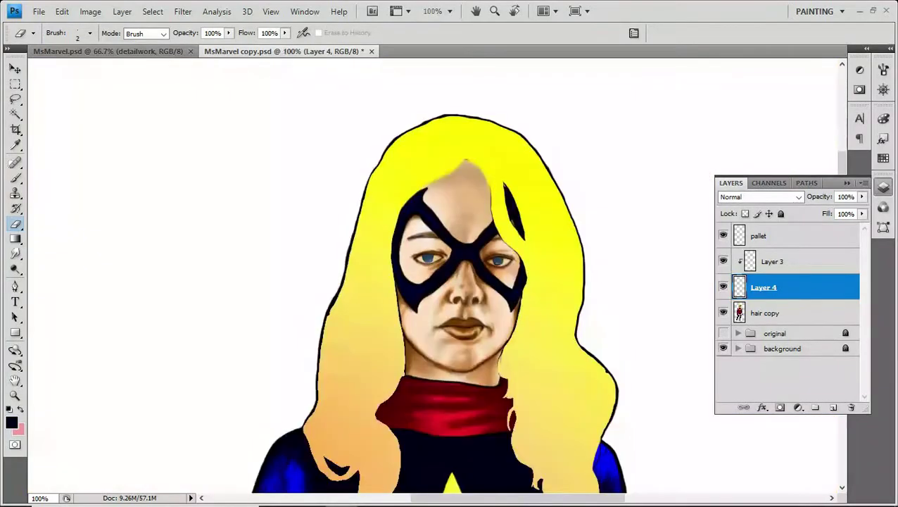
- Shade the rims of both irises on Layer 4 in navy with a size 2 brush at 30% and 40% opacity
{"action": "left_click", "coordinate": [774, 313], "text": "shift"}
{"action": "left_click", "coordinate": [763, 287]}
{"action": "key", "text": "ctrl+plus"}
{"action": "key", "text": "ctrl+plus"}
{"action": "key", "text": "b"}
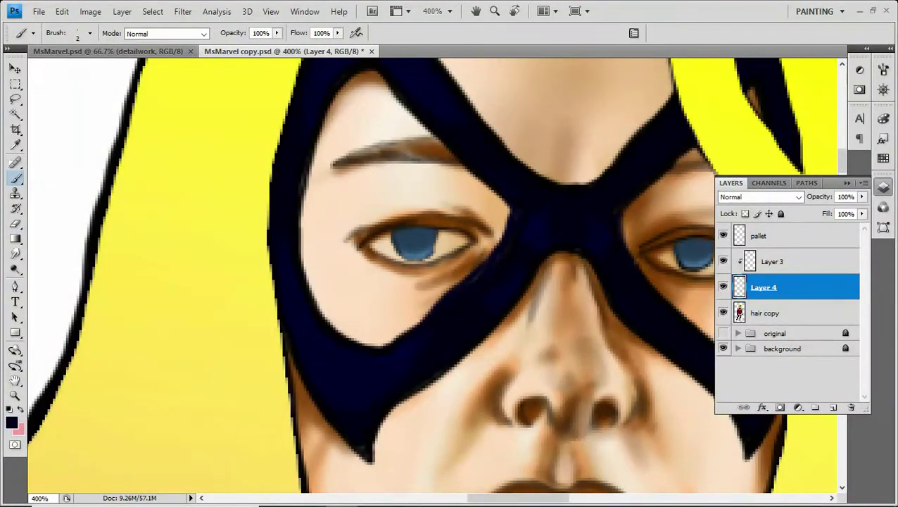
{"action": "key", "text": "3"}
{"action": "mouse_move", "coordinate": [437, 241]}
{"action": "left_mouse_down"}
{"action": "mouse_move", "coordinate": [426, 258]}
{"action": "mouse_move", "coordinate": [397, 252]}
{"action": "mouse_move", "coordinate": [419, 260]}
{"action": "mouse_move", "coordinate": [432, 247]}
{"action": "mouse_move", "coordinate": [275, 244]}
{"action": "left_mouse_up"}
{"action": "key", "text": "4"}
{"action": "mouse_move", "coordinate": [520, 243]}
{"action": "left_mouse_down"}
{"action": "mouse_move", "coordinate": [525, 261]}
{"action": "mouse_move", "coordinate": [556, 267]}
{"action": "mouse_move", "coordinate": [565, 240]}
{"action": "mouse_move", "coordinate": [561, 260]}
{"action": "left_mouse_up"}
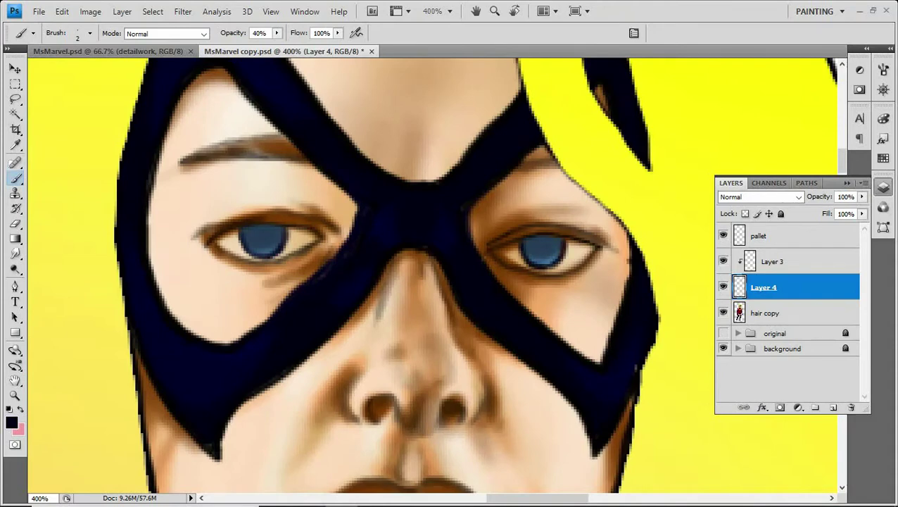
- Try to select the left-hand iris with an elliptical selection and contract it by 10 pixels
{"action": "left_click_drag", "start_coordinate": [15, 84], "coordinate": [71, 97]}
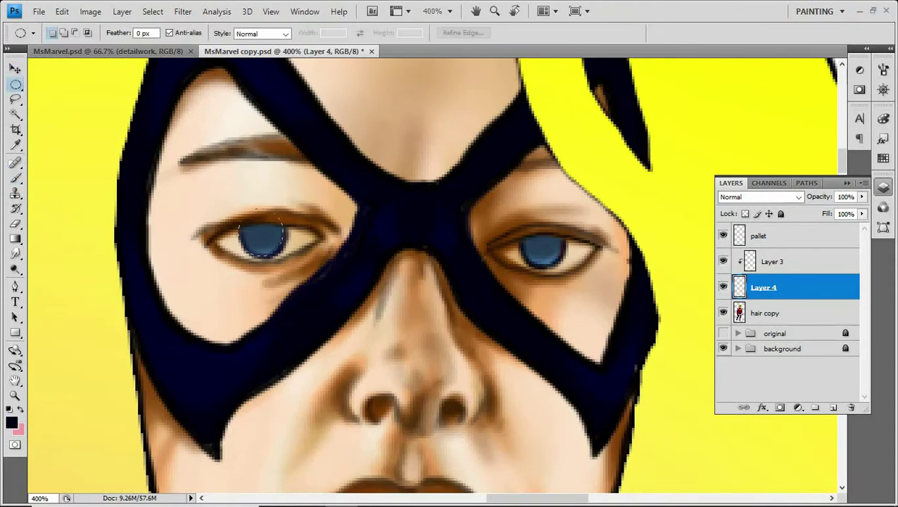
{"action": "left_click_drag", "start_coordinate": [285, 256], "coordinate": [286, 258]}
{"action": "key", "text": "alt+["}
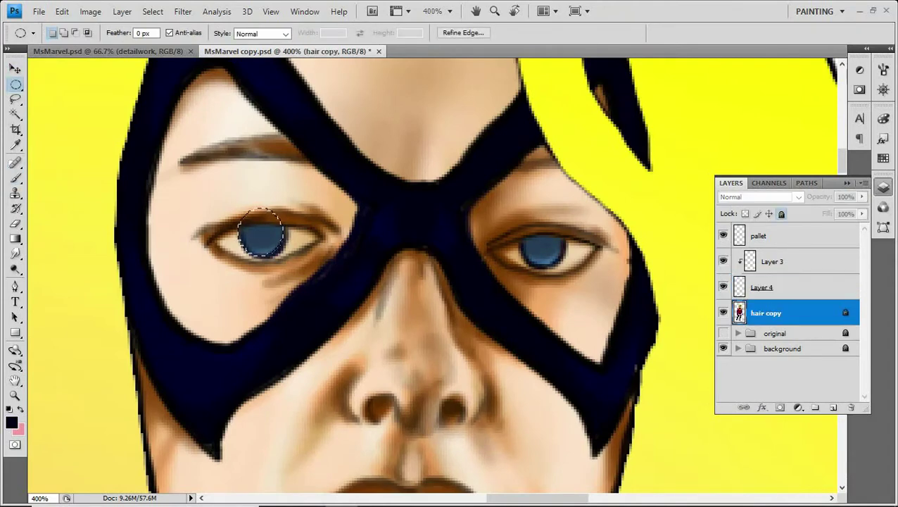
{"action": "key", "text": "alt+]"}
{"action": "left_click", "coordinate": [153, 11]}
{"action": "mouse_move", "coordinate": [60, 160]}
{"action": "left_click", "coordinate": [212, 202]}
{"action": "type", "text": "10"}
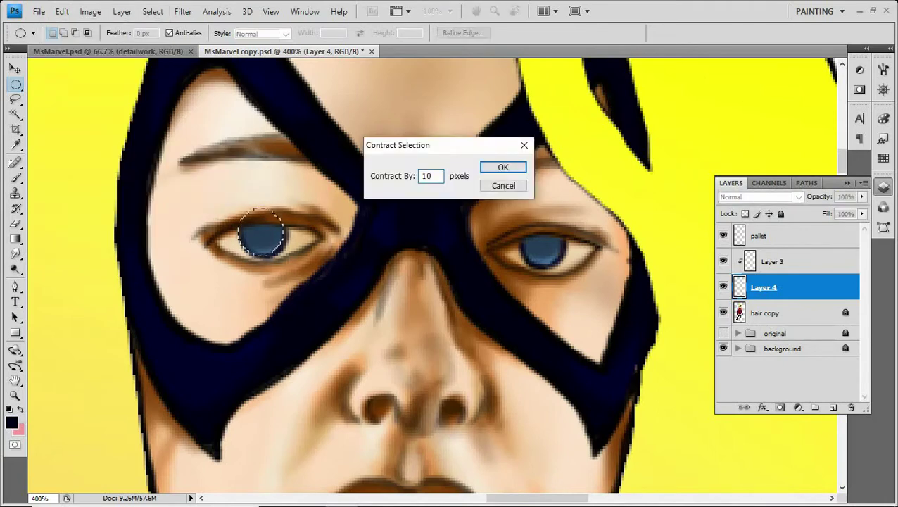
{"action": "key", "text": "Return"}
{"action": "key", "text": "Return"}
- Make an elliptical selection around the left-hand iris and contract it to the size of a pupil
{"action": "key", "text": "alt+["}
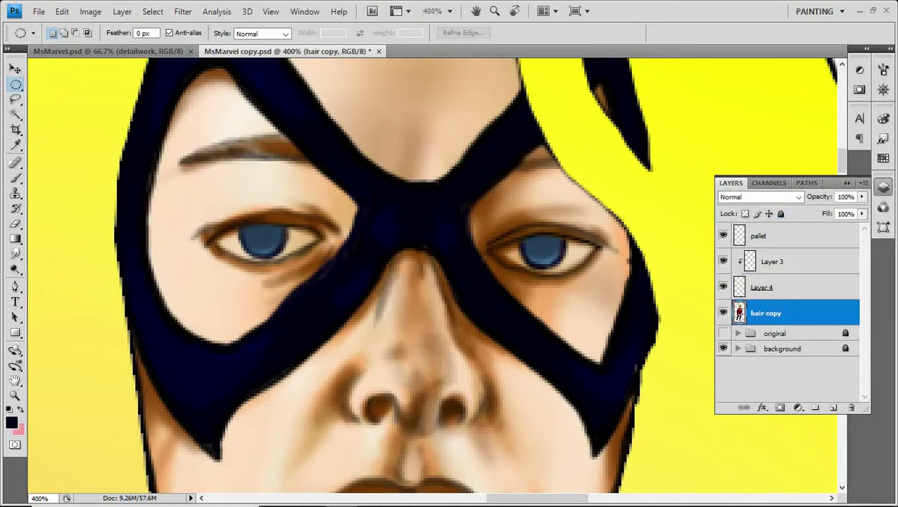
{"action": "left_click_drag", "start_coordinate": [283, 242], "coordinate": [284, 248]}
{"action": "left_click", "coordinate": [153, 11]}
{"action": "mouse_move", "coordinate": [59, 160]}
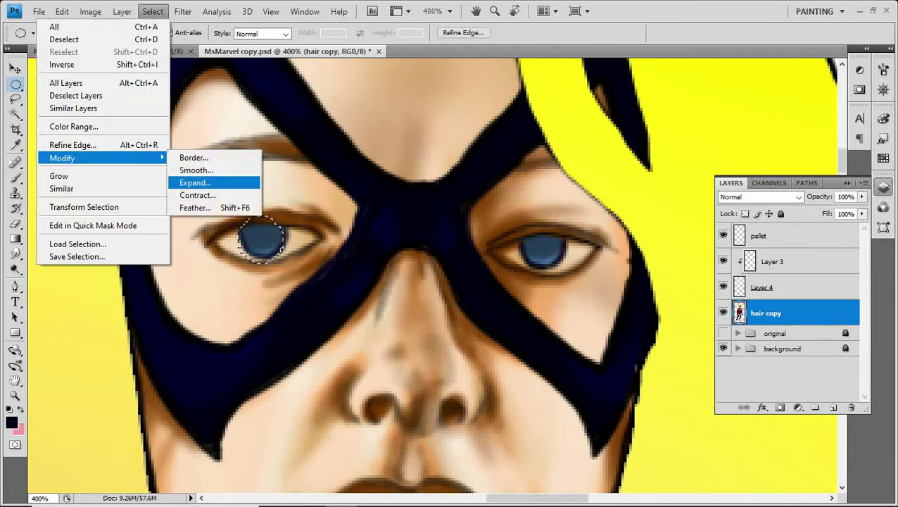
{"action": "left_click", "coordinate": [211, 203]}
{"action": "key", "text": "Return"}
{"action": "key", "text": "Return"}
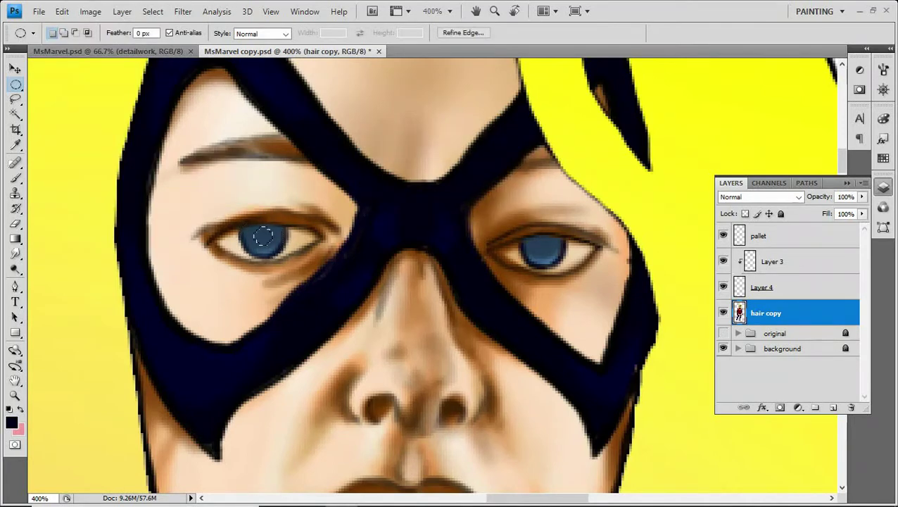
- Paint a black pupil inside the selection on Layer 4 with a size 20 brush at 100% opacity
{"action": "key", "text": "b"}
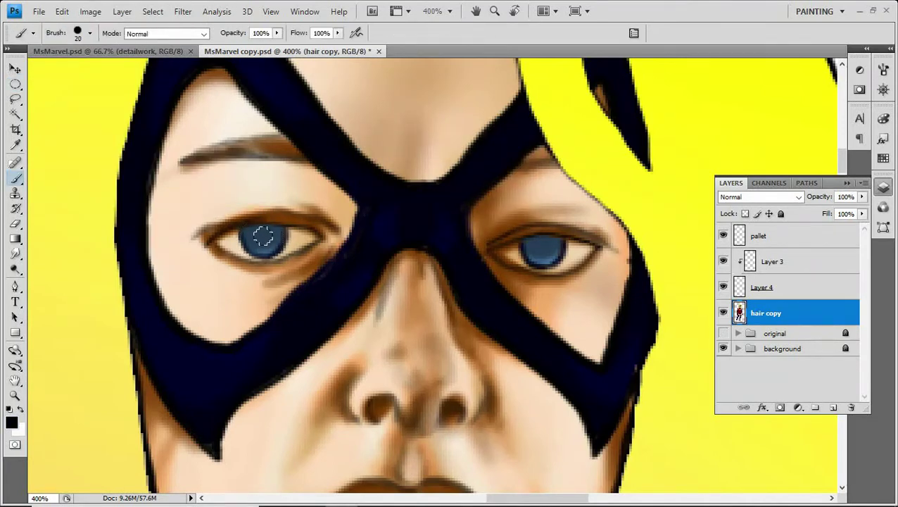
{"action": "left_click", "coordinate": [262, 238]}
{"action": "key", "text": "alt+bracketright"}
{"action": "left_click", "coordinate": [262, 237]}
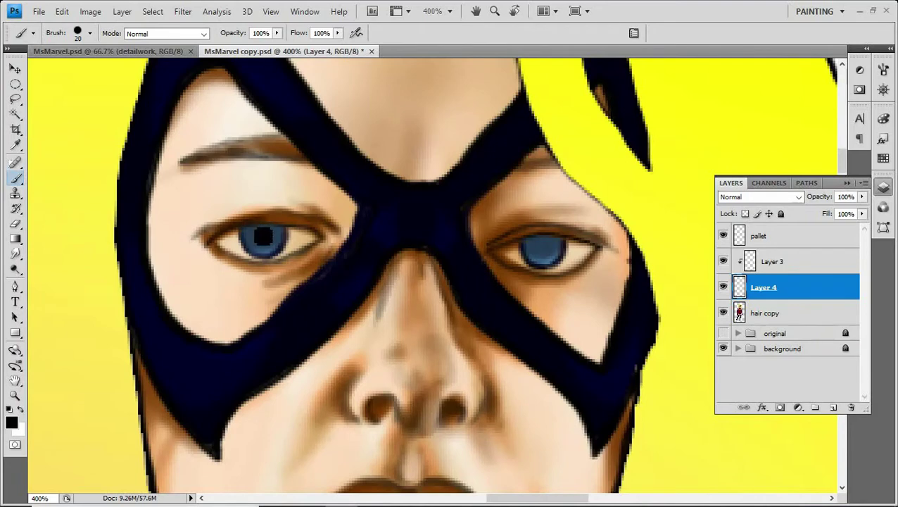
- Copy the black pupil onto its own layer and place the copy over the right-hand iris
{"action": "key", "text": "w"}
{"action": "left_click", "coordinate": [262, 237]}
{"action": "key", "text": "ctrl+j"}
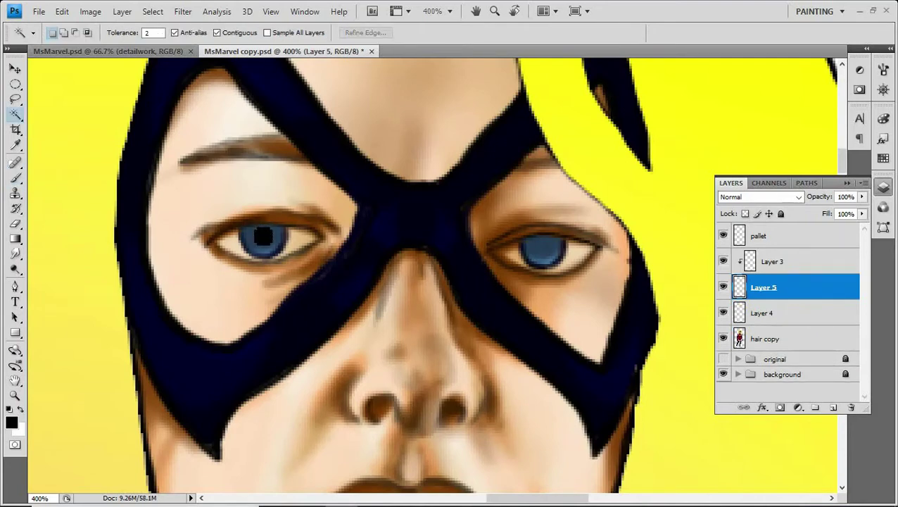
{"action": "key", "text": "v"}
{"action": "left_click_drag", "start_coordinate": [263, 237], "coordinate": [540, 246]}
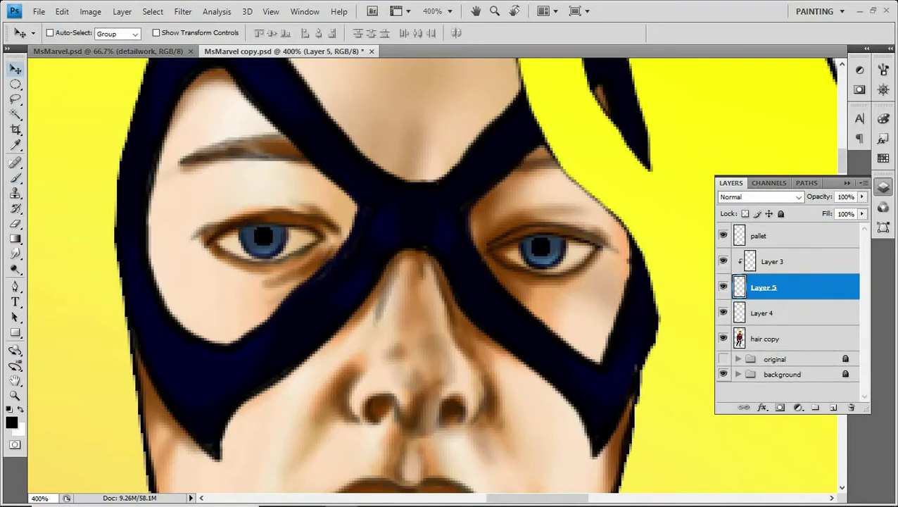
- Link Layer 5 with Layer 4 and merge all visible layers
{"action": "left_click", "coordinate": [764, 312], "text": "shift"}
{"action": "right_click", "coordinate": [764, 313]}
{"action": "left_click", "coordinate": [676, 365]}
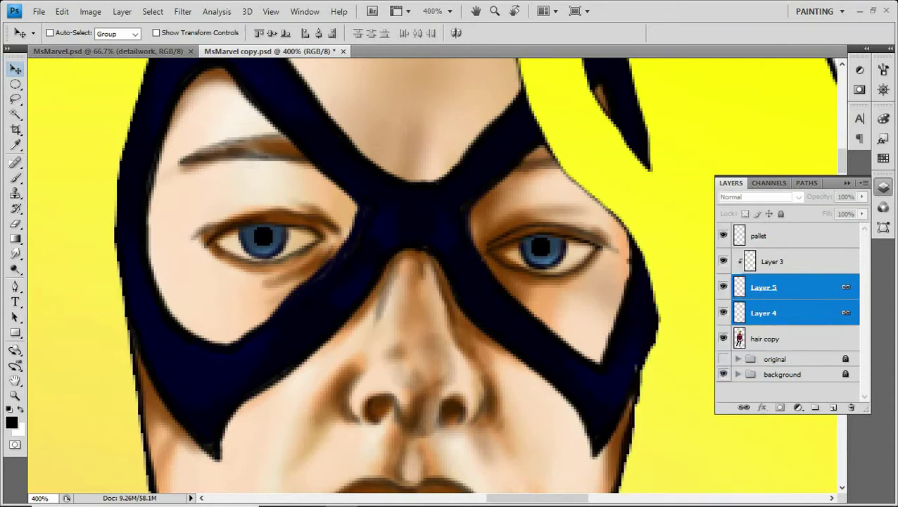
{"action": "left_click", "coordinate": [122, 11]}
{"action": "mouse_move", "coordinate": [42, 320]}
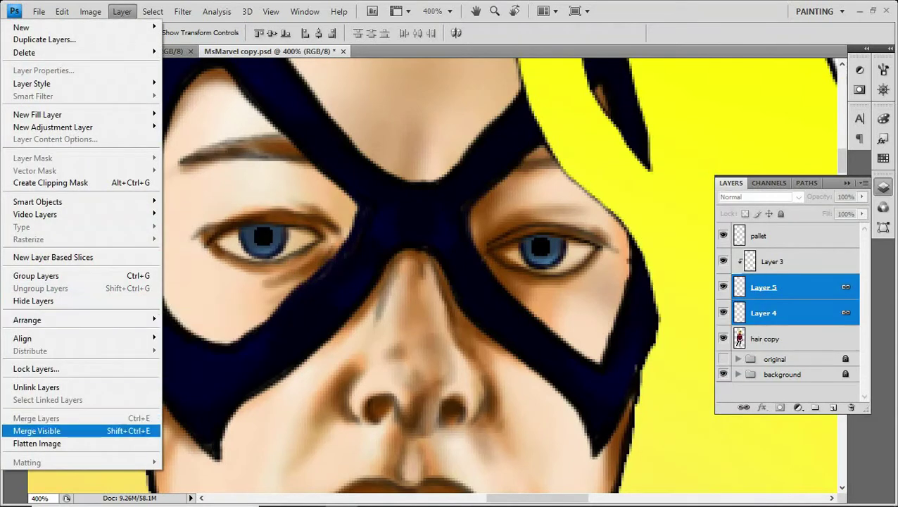
{"action": "mouse_move", "coordinate": [42, 338]}
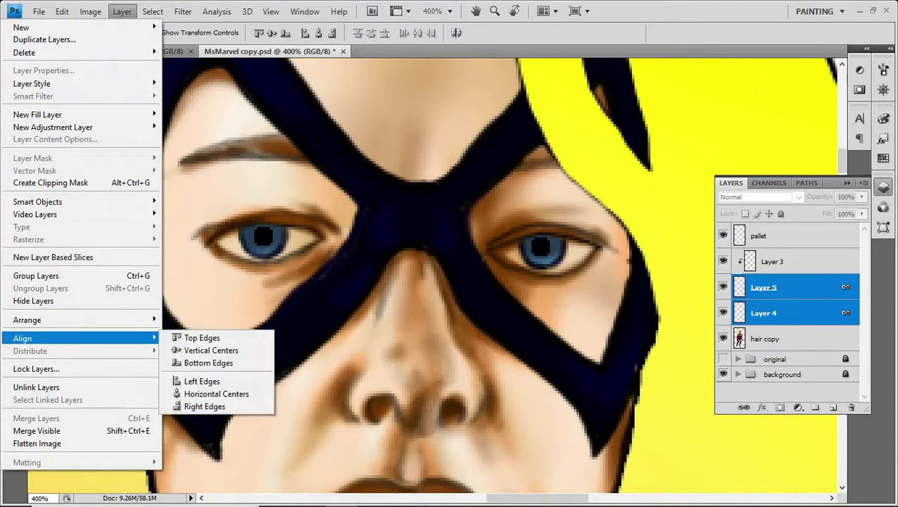
{"action": "left_click", "coordinate": [37, 430]}
- Shade both irises around the pupils on a new layer in dark navy with a size 2 brush at 30% opacity
{"action": "key", "text": "ctrl+shift+alt+n"}
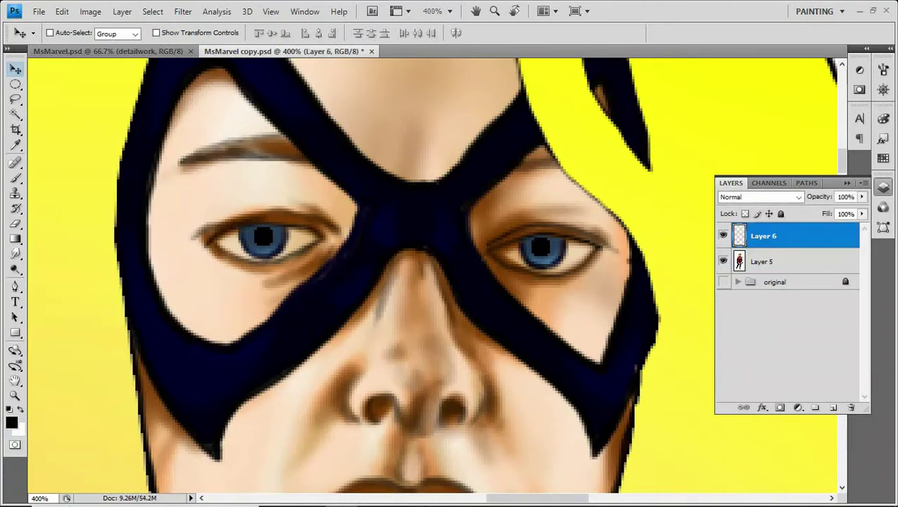
{"action": "left_click", "coordinate": [881, 157]}
{"action": "left_click", "coordinate": [809, 176]}
{"action": "key", "text": "b"}
{"action": "left_click", "coordinate": [881, 156]}
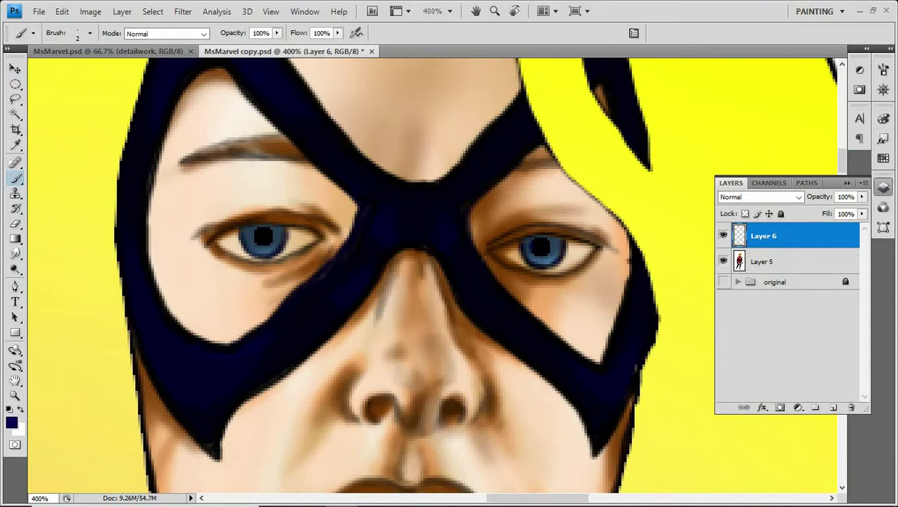
{"action": "left_click", "coordinate": [11, 422]}
{"action": "key", "text": "Return"}
{"action": "key", "text": "2"}
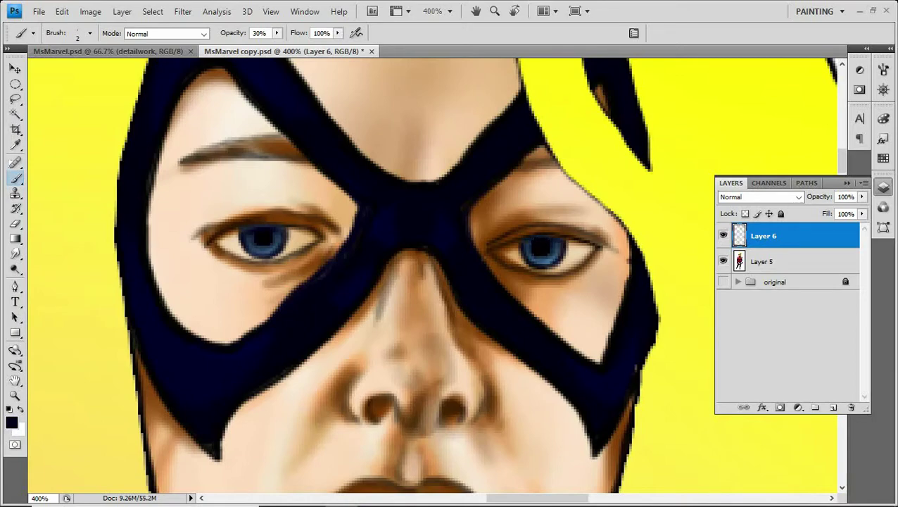
- Darken the lash lines and lids of both eyes on Layer 6 in black with a small brush at 30% opacity
{"action": "key", "text": "ctrl+1"}
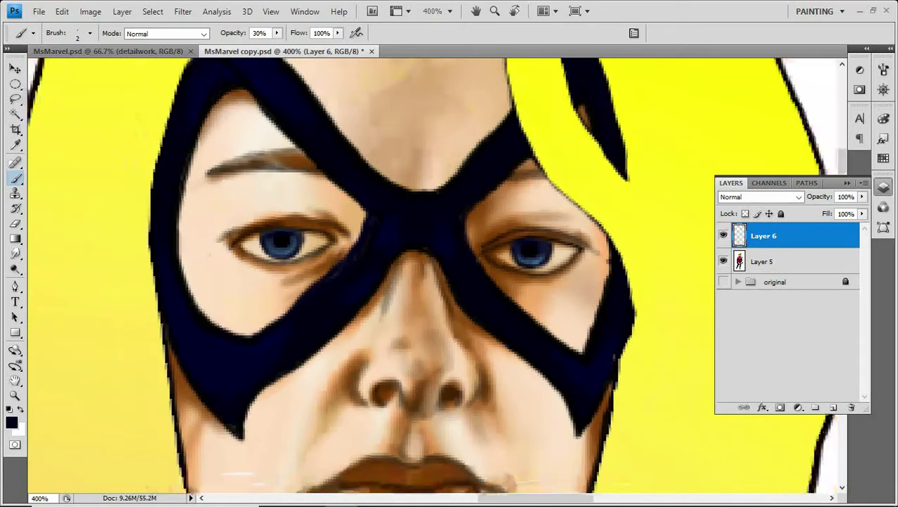
{"action": "key", "text": "ctrl+minus"}
{"action": "key", "text": "ctrl+plus"}
{"action": "key", "text": "ctrl+plus"}
{"action": "key", "text": "ctrl+plus"}
{"action": "key", "text": "ctrl+plus"}
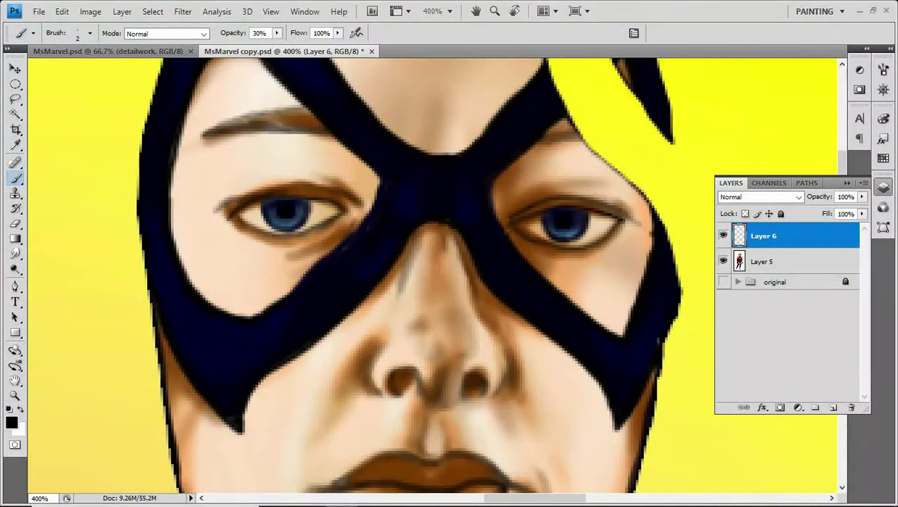
{"action": "mouse_move", "coordinate": [326, 197]}
{"action": "left_mouse_down"}
{"action": "mouse_move", "coordinate": [288, 196]}
{"action": "mouse_move", "coordinate": [238, 212]}
{"action": "left_mouse_up"}
{"action": "left_click_drag", "start_coordinate": [541, 209], "coordinate": [516, 218]}
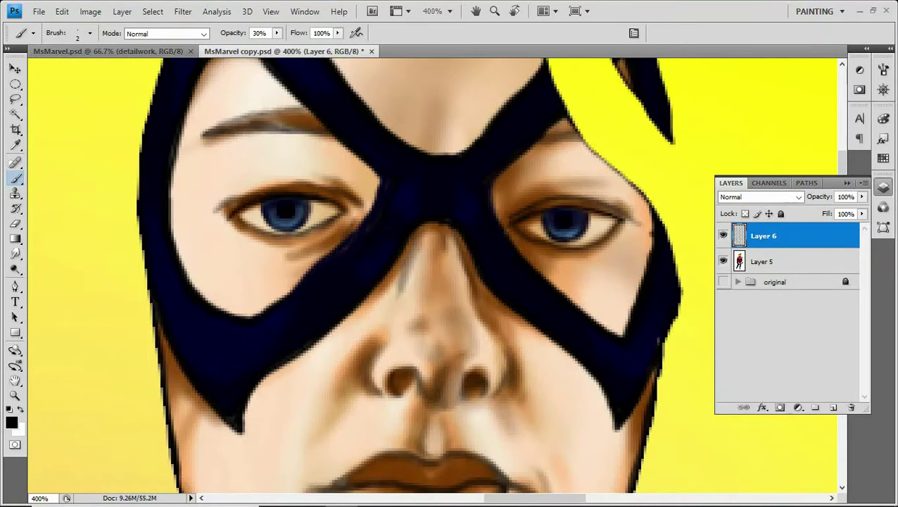
{"action": "right_click", "coordinate": [482, 224]}
{"action": "left_click", "coordinate": [611, 216]}
{"action": "mouse_move", "coordinate": [611, 216]}
{"action": "left_mouse_down"}
{"action": "mouse_move", "coordinate": [526, 196]}
{"action": "mouse_move", "coordinate": [591, 188]}
{"action": "mouse_move", "coordinate": [608, 194]}
{"action": "mouse_move", "coordinate": [620, 215]}
{"action": "mouse_move", "coordinate": [606, 202]}
{"action": "left_mouse_up"}
- Deepen both nostrils with black strokes at 10% opacity and brush size 2
{"action": "key", "text": "1"}
{"action": "key", "text": "bracketleft"}
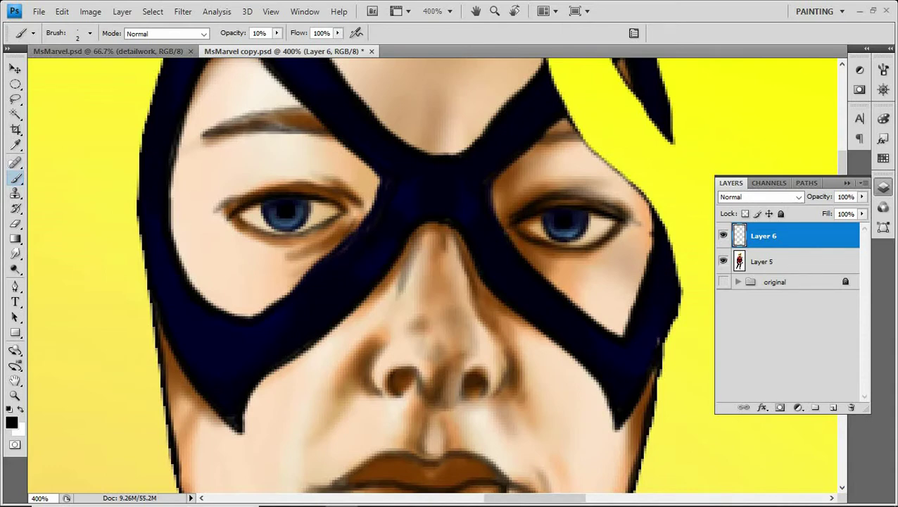
{"action": "mouse_move", "coordinate": [460, 371]}
{"action": "left_mouse_down"}
{"action": "mouse_move", "coordinate": [463, 385]}
{"action": "mouse_move", "coordinate": [484, 375]}
{"action": "mouse_move", "coordinate": [483, 392]}
{"action": "left_mouse_up"}
{"action": "mouse_move", "coordinate": [417, 368]}
{"action": "left_mouse_down"}
{"action": "mouse_move", "coordinate": [408, 377]}
{"action": "mouse_move", "coordinate": [395, 369]}
{"action": "mouse_move", "coordinate": [404, 391]}
{"action": "left_mouse_up"}
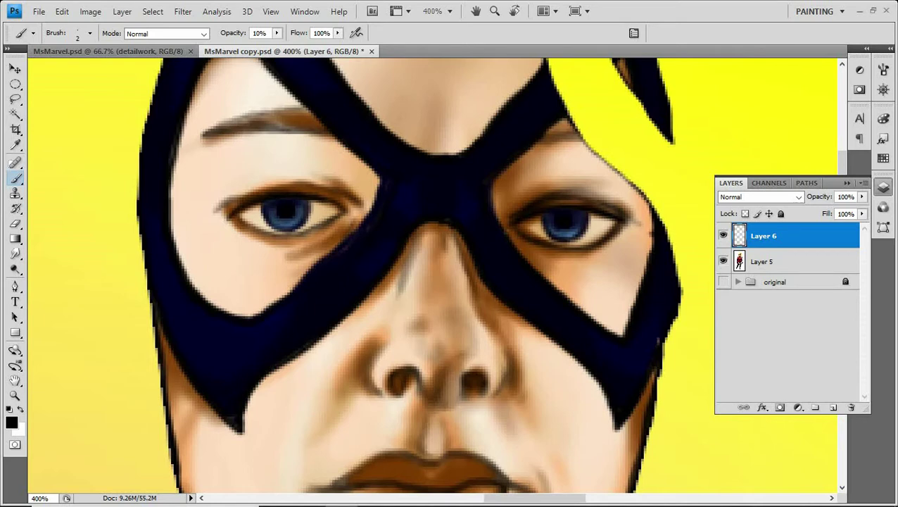
- Outline the left-hand eye and its lash line in black, raising the size 2 brush's opacity to 40%
{"action": "left_click_drag", "start_coordinate": [238, 215], "coordinate": [271, 239]}
{"action": "key", "text": "4"}
{"action": "mouse_move", "coordinate": [230, 212]}
{"action": "left_mouse_down"}
{"action": "mouse_move", "coordinate": [208, 215]}
{"action": "mouse_move", "coordinate": [282, 183]}
{"action": "mouse_move", "coordinate": [335, 185]}
{"action": "left_mouse_up"}
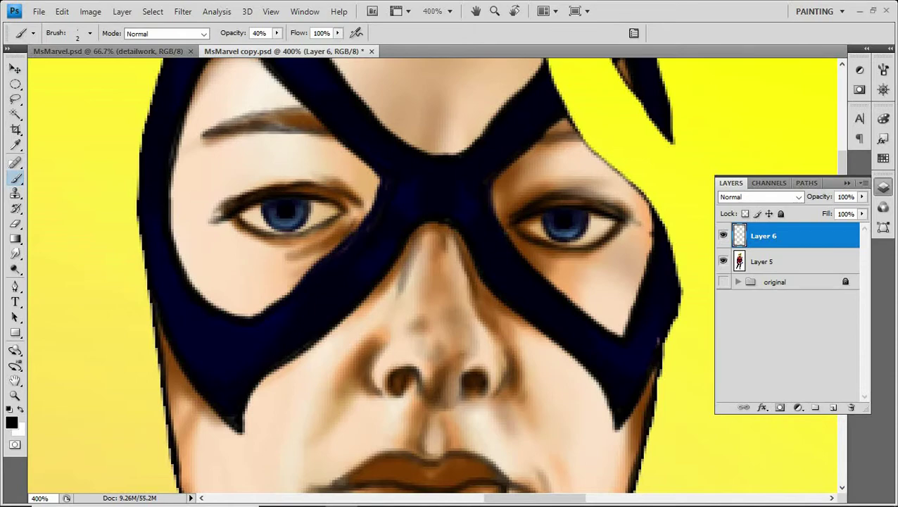
- Duplicate Layer 5, hide and lock the original, and make Layer 6 active again
{"action": "key", "text": "alt+bracketleft"}
{"action": "key", "text": "i"}
{"action": "left_click", "coordinate": [422, 106]}
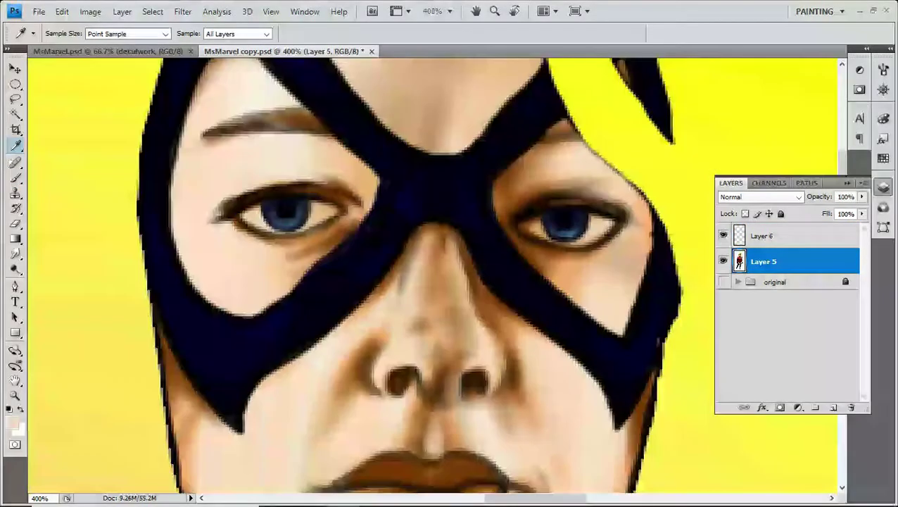
{"action": "key", "text": "ctrl+j"}
{"action": "left_click", "coordinate": [723, 287]}
{"action": "key", "text": "alt+bracketleft"}
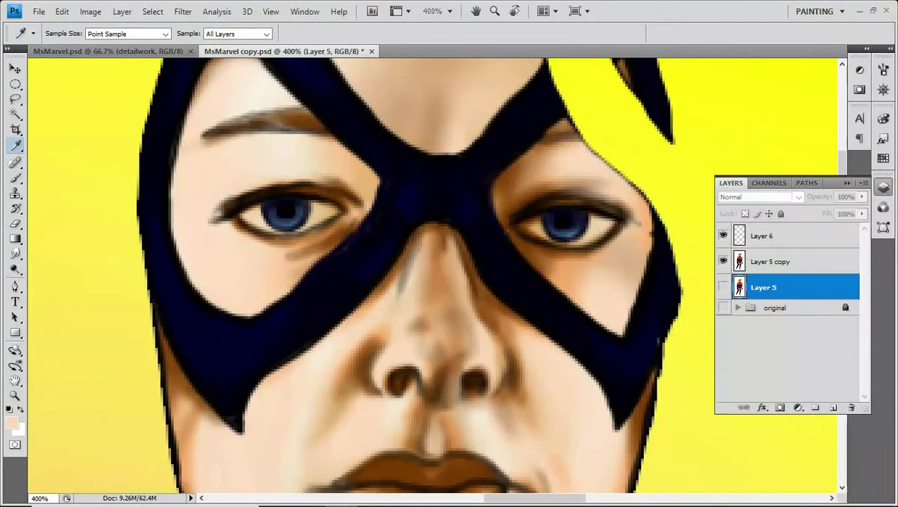
{"action": "key", "text": "alt+bracketright"}
{"action": "key", "text": "alt+bracketright"}
- Paint the white of the left-hand eye in pure white with size 4 and 2 brushes at 40% and 60% opacity
{"action": "key", "text": "d"}
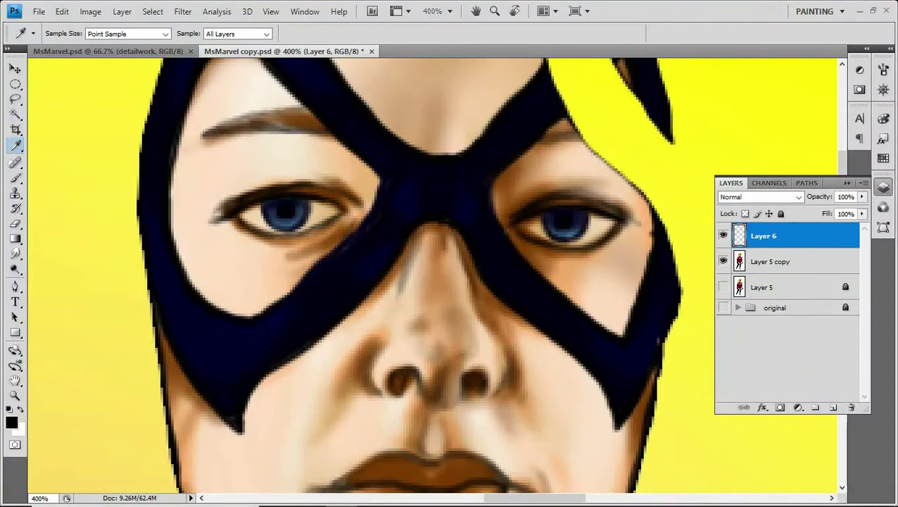
{"action": "key", "text": "x"}
{"action": "key", "text": "b"}
{"action": "left_click_drag", "start_coordinate": [263, 222], "coordinate": [253, 223]}
{"action": "left_click", "coordinate": [320, 213]}
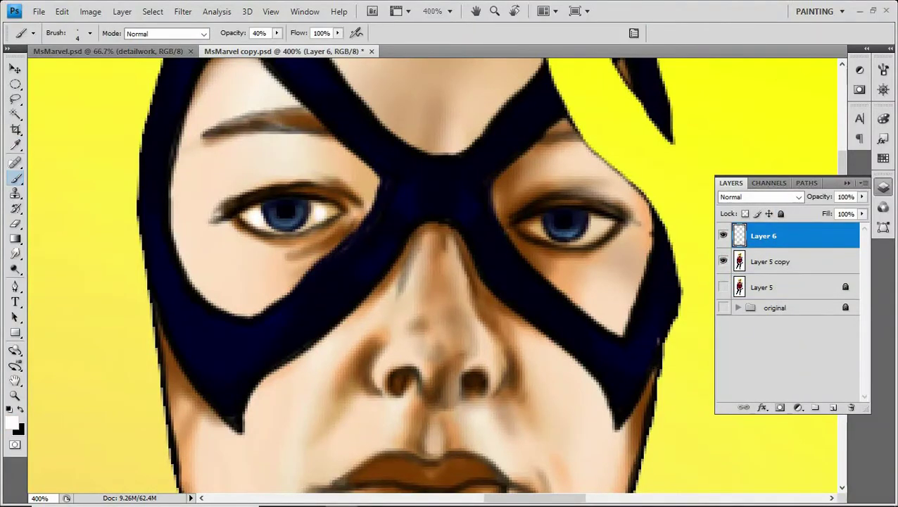
{"action": "mouse_move", "coordinate": [313, 214]}
{"action": "left_mouse_down"}
{"action": "mouse_move", "coordinate": [301, 231]}
{"action": "mouse_move", "coordinate": [271, 233]}
{"action": "left_mouse_up"}
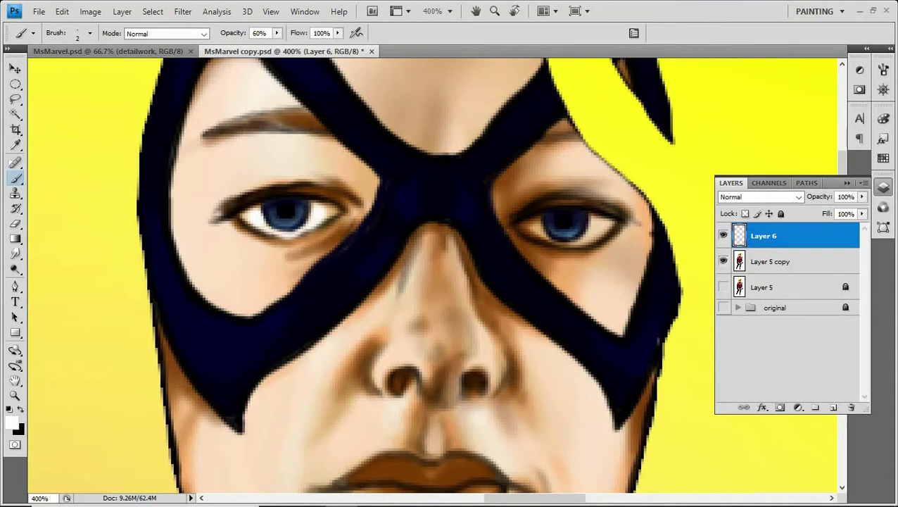
- Whiten the right-hand eye on both sides of the iris with a small white brush at 40% opacity
{"action": "left_click_drag", "start_coordinate": [527, 227], "coordinate": [542, 234]}
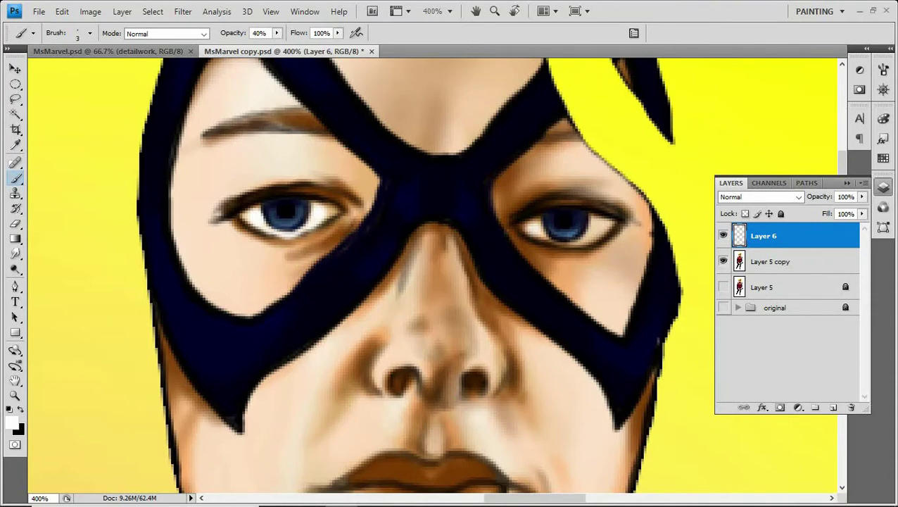
{"action": "key", "text": "bracketleft"}
{"action": "mouse_move", "coordinate": [593, 219]}
{"action": "left_mouse_down"}
{"action": "mouse_move", "coordinate": [606, 222]}
{"action": "mouse_move", "coordinate": [574, 242]}
{"action": "mouse_move", "coordinate": [534, 236]}
{"action": "left_mouse_up"}
{"action": "key", "text": "bracketleft"}
- Shade the lower rim of the left-hand eye in black with a size 2 brush at 20% opacity
{"action": "key", "text": "x"}
{"action": "key", "text": "2"}
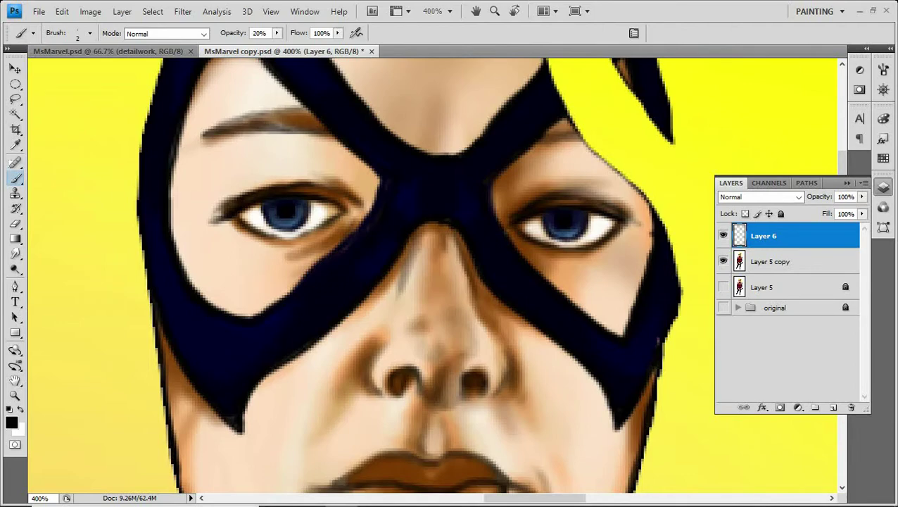
{"action": "left_click_drag", "start_coordinate": [276, 239], "coordinate": [310, 232]}
- Sample the forehead skin tone and touch up the upper edge of the mask's left-hand eye opening at 20% opacity
{"action": "key", "text": "ctrl+minus"}
{"action": "key", "text": "ctrl+minus"}
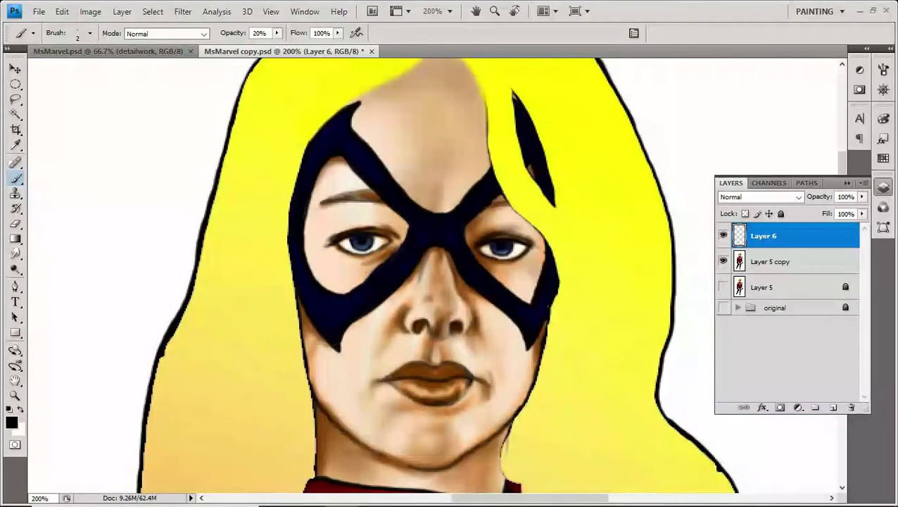
{"action": "left_click", "coordinate": [422, 141], "text": "alt"}
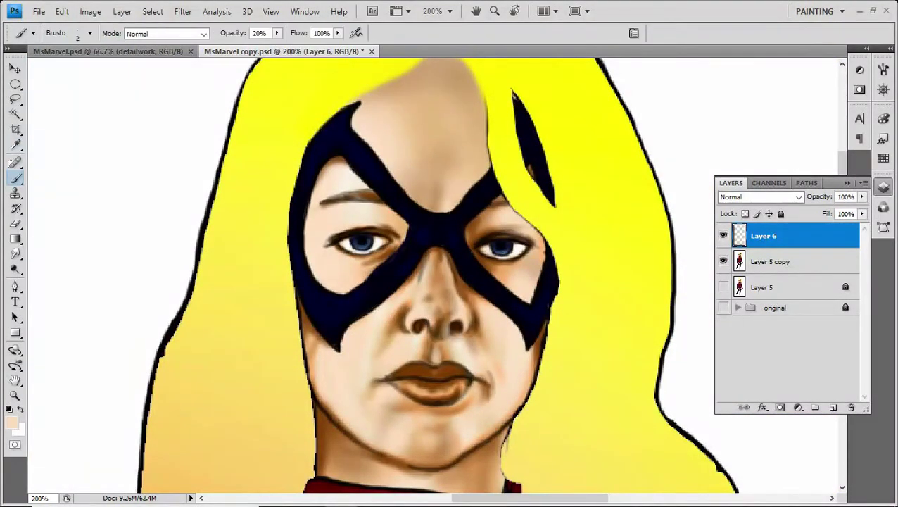
{"action": "key", "text": "bracketright"}
{"action": "left_click_drag", "start_coordinate": [349, 160], "coordinate": [324, 167]}
- Smooth the shading along the nose bridge and below the nose with the sampled skin tone at 10% opacity
{"action": "key", "text": "bracketright"}
{"action": "key", "text": "bracketright"}
{"action": "key", "text": "bracketright"}
{"action": "key", "text": "1"}
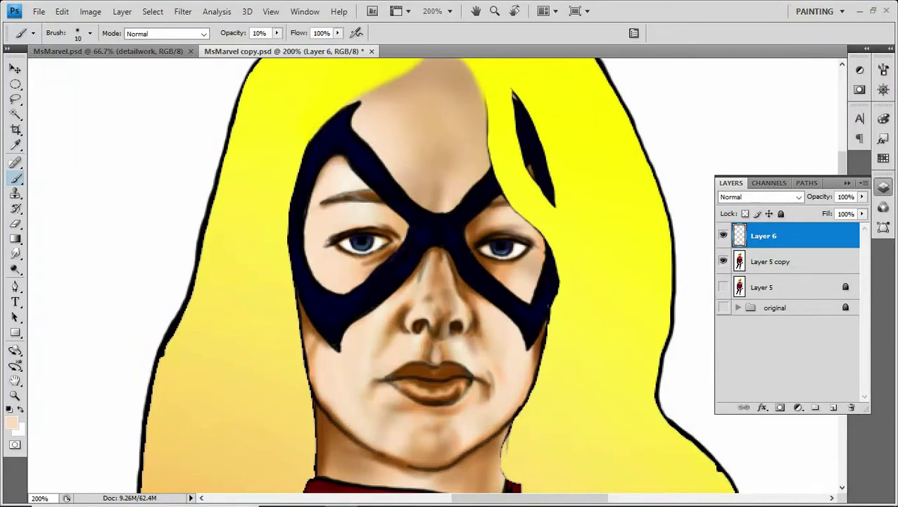
{"action": "mouse_move", "coordinate": [421, 255]}
{"action": "left_mouse_down"}
{"action": "mouse_move", "coordinate": [419, 281]}
{"action": "mouse_move", "coordinate": [448, 317]}
{"action": "left_mouse_up"}
{"action": "left_click_drag", "start_coordinate": [450, 264], "coordinate": [450, 301]}
{"action": "left_click_drag", "start_coordinate": [445, 255], "coordinate": [445, 294]}
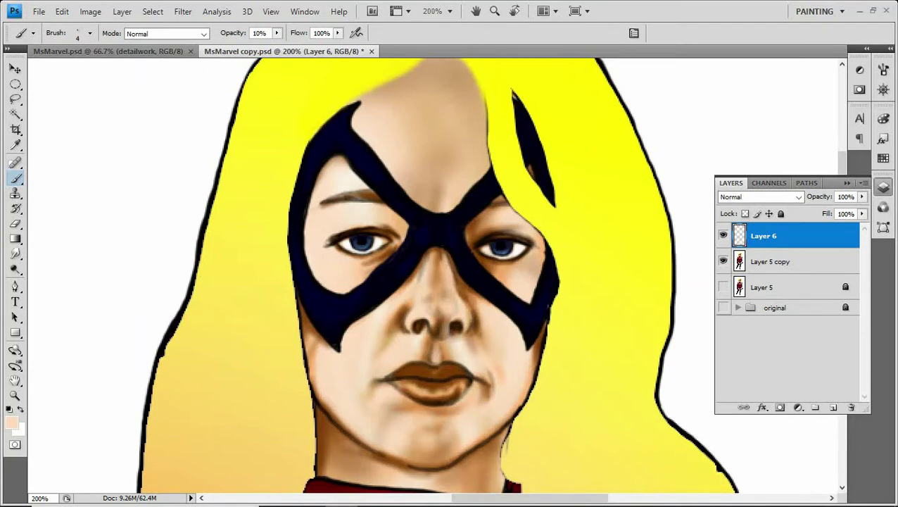
{"action": "left_click_drag", "start_coordinate": [428, 326], "coordinate": [442, 349]}
- Blend the forehead shading up to the hairline with a size 25 skin-tone brush at 10% opacity
{"action": "key", "text": "bracketright"}
{"action": "key", "text": "bracketright"}
{"action": "key", "text": "bracketright"}
{"action": "key", "text": "bracketright"}
{"action": "key", "text": "bracketright"}
{"action": "key", "text": "bracketright"}
{"action": "key", "text": "bracketright"}
{"action": "key", "text": "bracketright"}
{"action": "key", "text": "bracketright"}
{"action": "left_click_drag", "start_coordinate": [411, 95], "coordinate": [408, 167]}
{"action": "left_click_drag", "start_coordinate": [440, 65], "coordinate": [436, 96]}
{"action": "scroll", "coordinate": [422, 281], "scroll_direction": "up", "scroll_amount": 2}
{"action": "left_click_drag", "start_coordinate": [433, 49], "coordinate": [430, 90]}
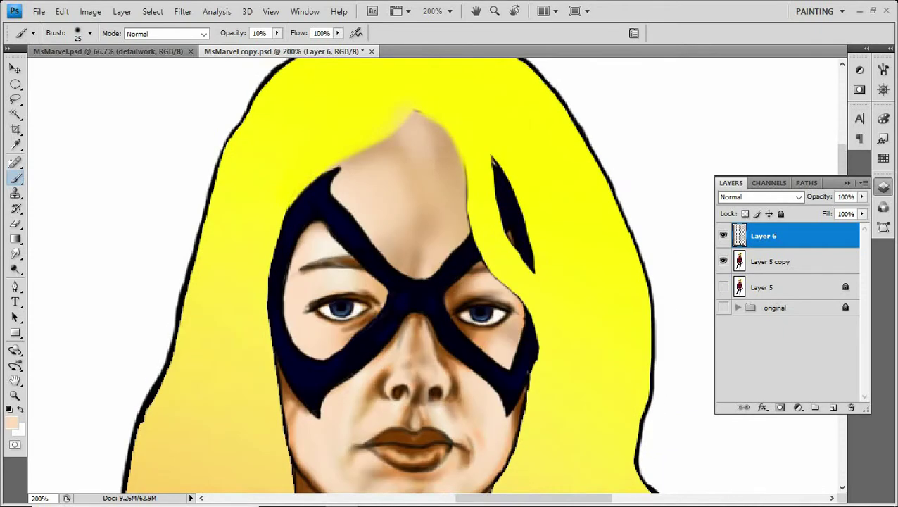
{"action": "left_click_drag", "start_coordinate": [391, 145], "coordinate": [440, 169]}
- Soften the skin shading beneath the chin with a smaller skin-tone brush at 10% opacity
{"action": "scroll", "coordinate": [422, 281], "scroll_direction": "down", "scroll_amount": 2}
{"action": "key", "text": "bracketleft"}
{"action": "left_click_drag", "start_coordinate": [328, 456], "coordinate": [427, 461]}
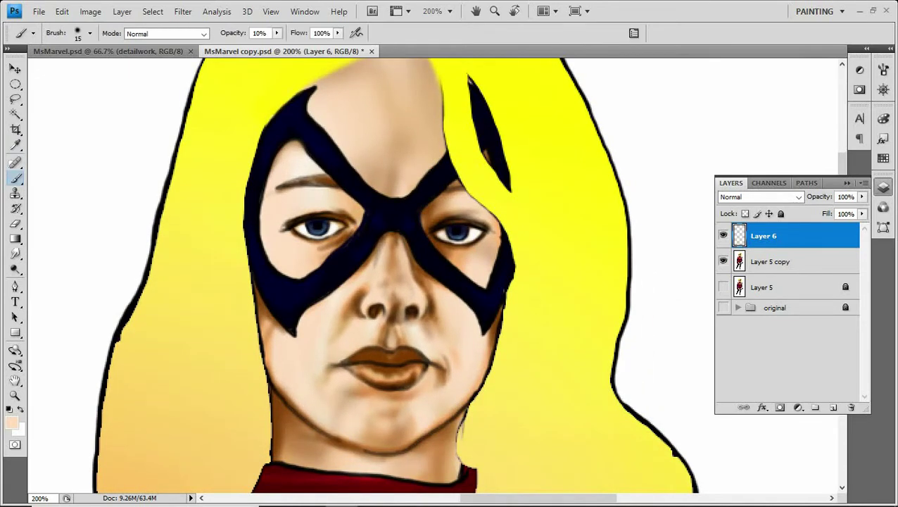
- Highlight the nose bridge and the groove above the lips in a light skin tone with a size 3 brush at 30% opacity
{"action": "key", "text": "bracketleft"}
{"action": "key", "text": "bracketleft"}
{"action": "key", "text": "bracketleft"}
{"action": "key", "text": "bracketleft"}
{"action": "key", "text": "bracketleft"}
{"action": "key", "text": "bracketleft"}
{"action": "left_click", "coordinate": [402, 300]}
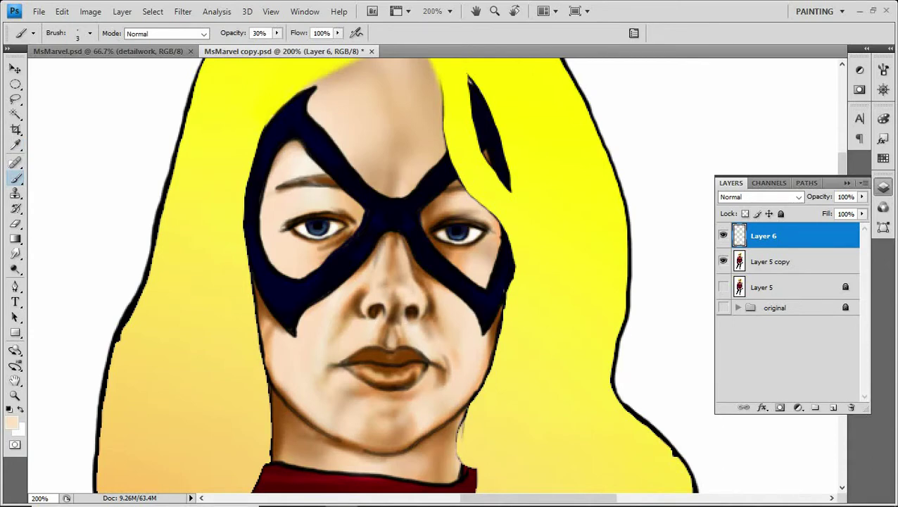
{"action": "left_click_drag", "start_coordinate": [403, 265], "coordinate": [407, 280]}
{"action": "mouse_move", "coordinate": [384, 237]}
{"action": "left_mouse_down"}
{"action": "mouse_move", "coordinate": [377, 255]}
{"action": "mouse_move", "coordinate": [396, 281]}
{"action": "mouse_move", "coordinate": [390, 350]}
{"action": "left_mouse_up"}
- Clean up the upper lip's right-hand edge in the light skin tone with a size 2 brush at 30% opacity
{"action": "key", "text": "bracketright"}
{"action": "key", "text": "bracketright"}
{"action": "key", "text": "bracketright"}
{"action": "key", "text": "bracketright"}
{"action": "key", "text": "bracketright"}
{"action": "key", "text": "bracketright"}
{"action": "key", "text": "bracketright"}
{"action": "key", "text": "bracketright"}
{"action": "key", "text": "ctrl+plus"}
{"action": "key", "text": "ctrl+plus"}
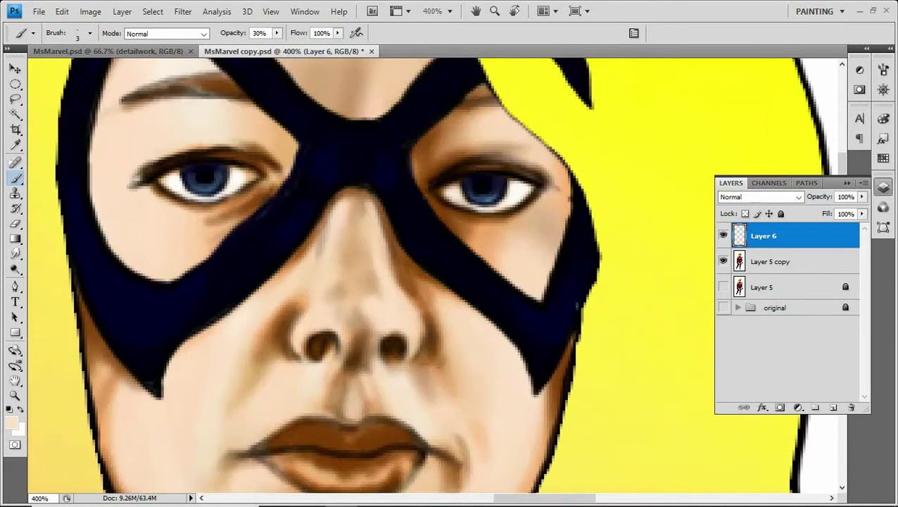
{"action": "key", "text": "bracketleft"}
{"action": "key", "text": "bracketleft"}
{"action": "mouse_move", "coordinate": [458, 271]}
{"action": "left_mouse_down"}
{"action": "mouse_move", "coordinate": [442, 267]}
{"action": "mouse_move", "coordinate": [387, 287]}
{"action": "mouse_move", "coordinate": [522, 271]}
{"action": "mouse_move", "coordinate": [542, 292]}
{"action": "left_mouse_up"}
{"action": "key", "text": "bracketright"}
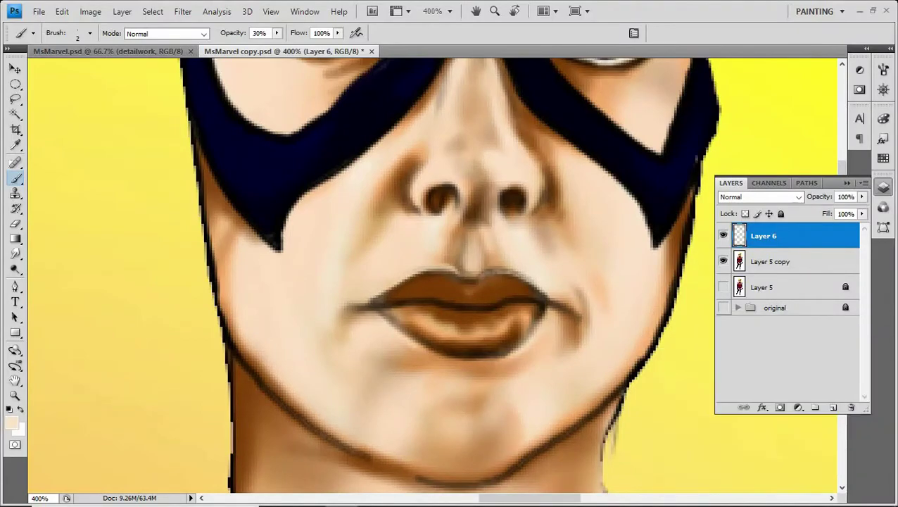
- Save the document
{"action": "key", "text": "ctrl+minus"}
{"action": "key", "text": "ctrl+minus"}
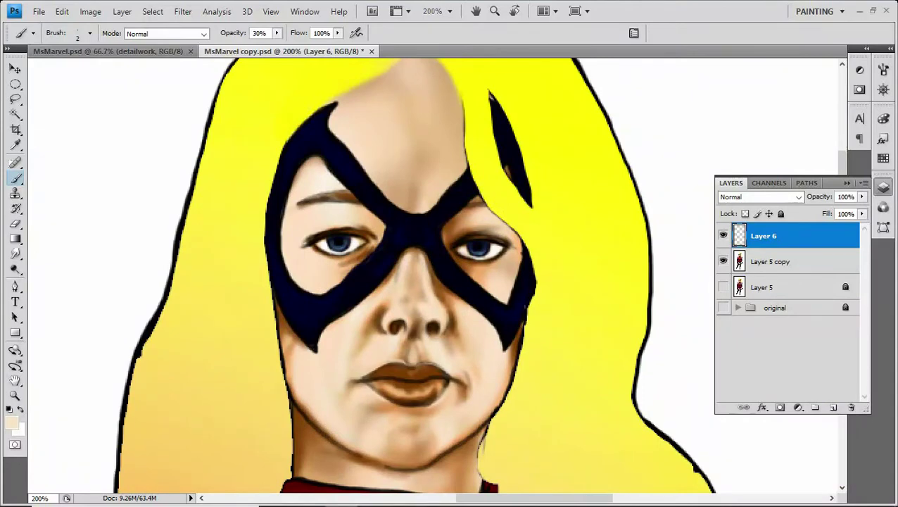
{"action": "key", "text": "ctrl+s"}
{"action": "key", "text": "ctrl+minus"}
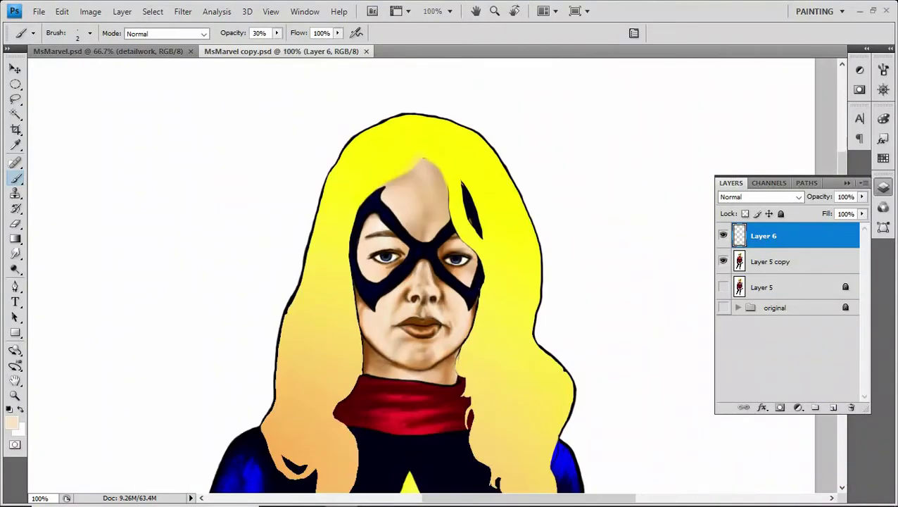
- Select the lips with a freehand Lasso outline and make Layer 5 copy the active layer
{"action": "key", "text": "ctrl+plus"}
{"action": "key", "text": "ctrl+plus"}
{"action": "key", "text": "l"}
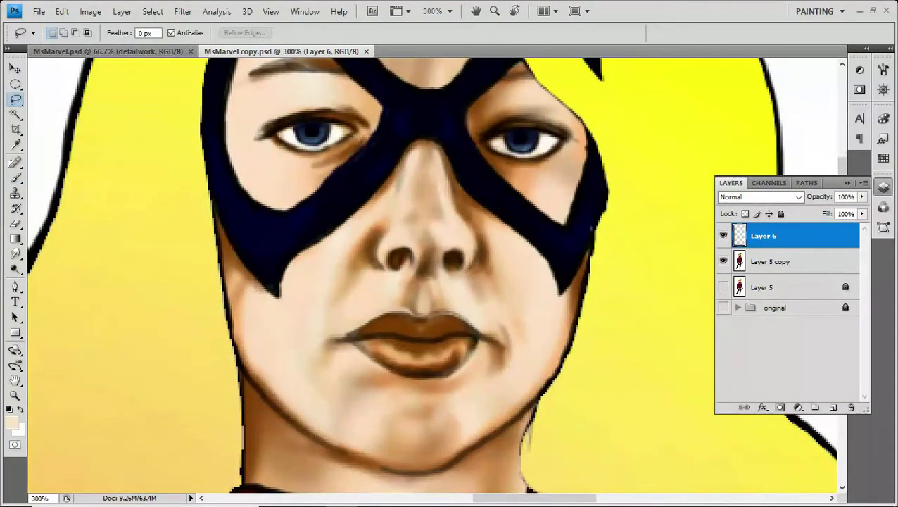
{"action": "left_click_drag", "start_coordinate": [352, 332], "coordinate": [345, 338]}
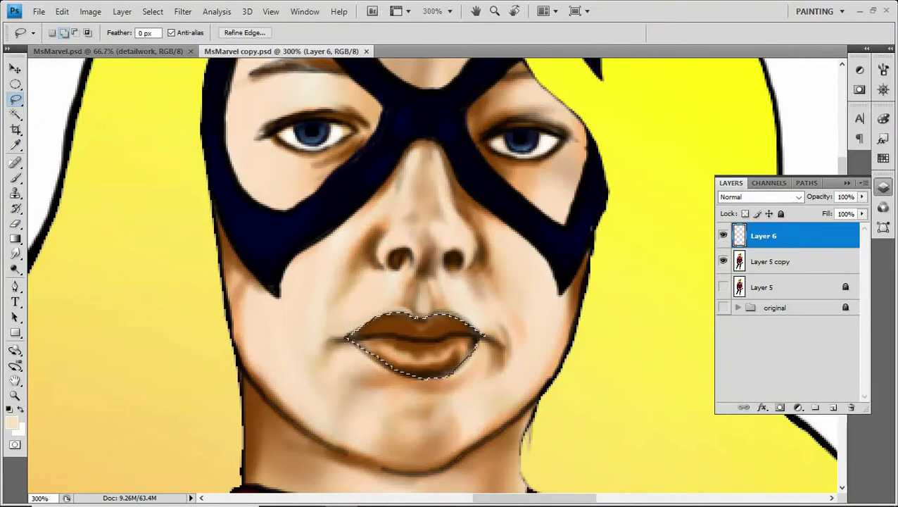
{"action": "key", "text": "alt+bracketleft"}
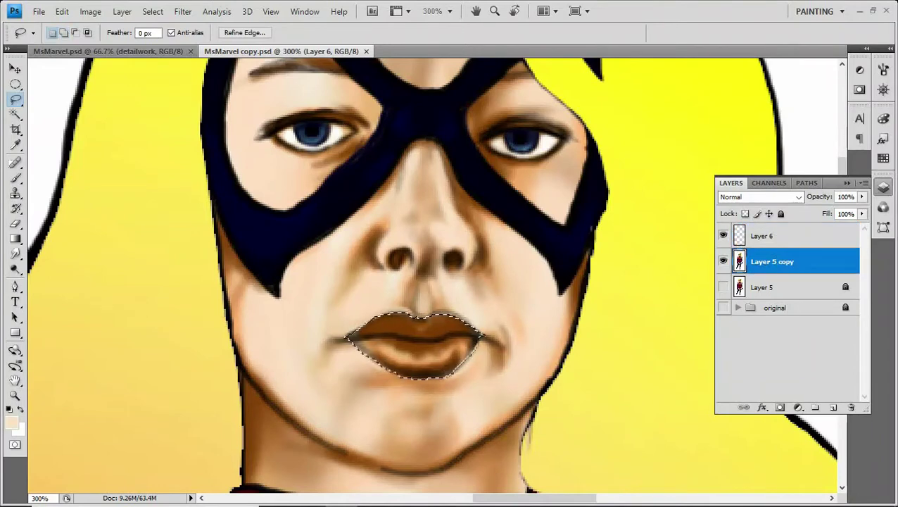
- Colorize the selected lips with Hue/Saturation using hue 346, strongly raised saturation and lightness +5, and deselect them
{"action": "key", "text": "ctrl+u"}
{"action": "key", "text": "alt+o"}
{"action": "type", "text": "346"}
{"action": "key", "text": "Tab"}
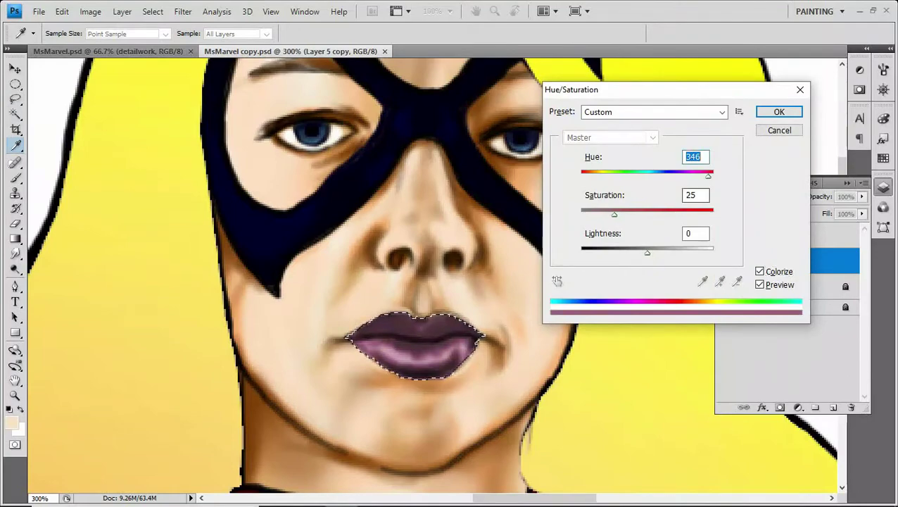
{"action": "type", "text": "67"}
{"action": "key", "text": "Tab"}
{"action": "key", "text": "Up"}
{"action": "key", "text": "Up"}
{"action": "key", "text": "Up"}
{"action": "key", "text": "Up"}
{"action": "key", "text": "Up"}
{"action": "key", "text": "shift+Tab"}
{"action": "key", "text": "shift+Up"}
{"action": "key", "text": "shift+Up"}
{"action": "key", "text": "shift+Up"}
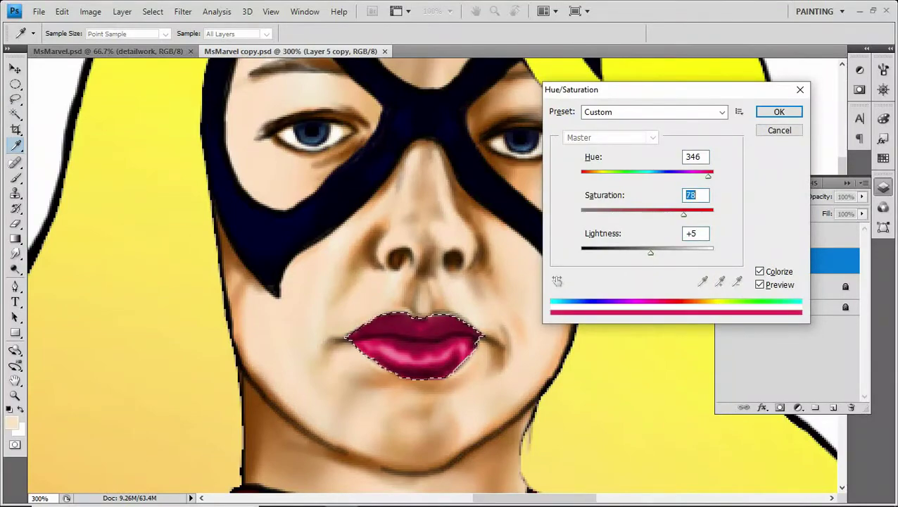
{"action": "key", "text": "Tab"}
{"action": "key", "text": "Return"}
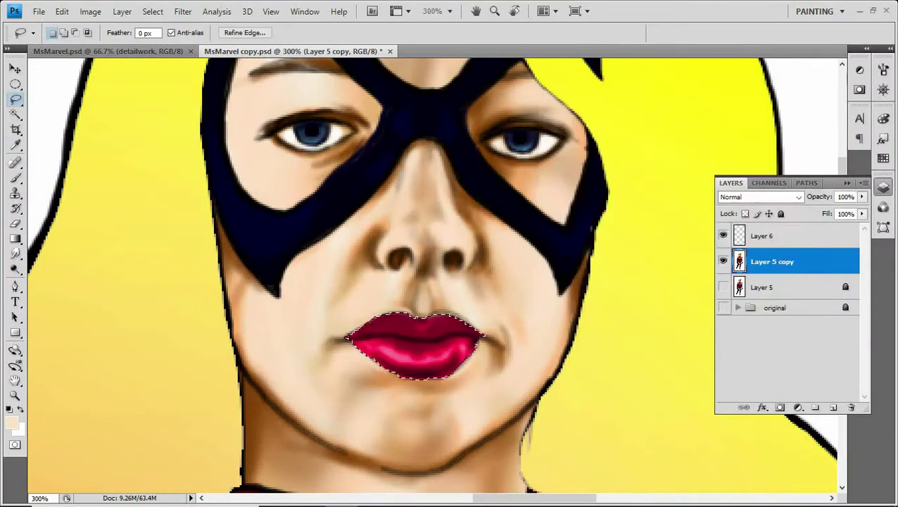
{"action": "key", "text": "ctrl+d"}
- Choose a dark red foreground colour from the swatches and make Layer 6 the active layer
{"action": "key", "text": "ctrl+0"}
{"action": "left_click", "coordinate": [883, 118]}
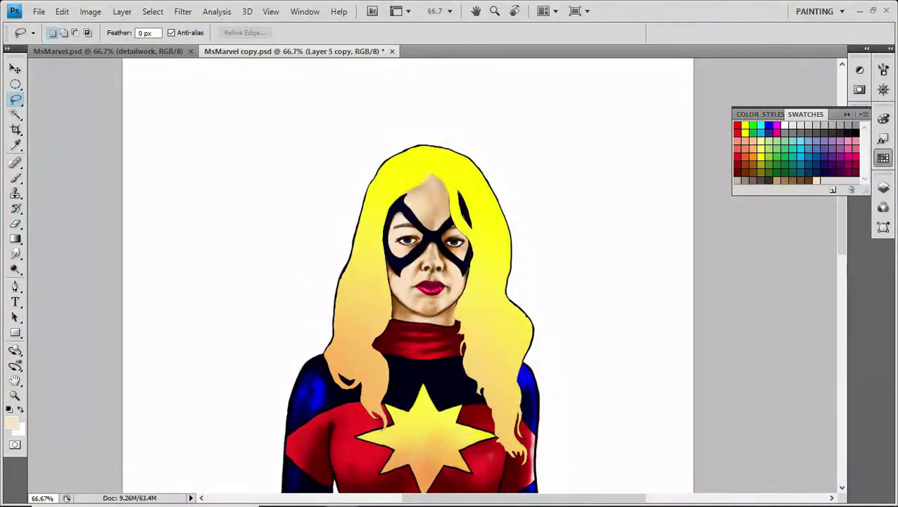
{"action": "left_click", "coordinate": [739, 160]}
{"action": "key", "text": "i"}
{"action": "left_click", "coordinate": [11, 422]}
{"action": "key", "text": "Return"}
{"action": "key", "text": "l"}
{"action": "key", "text": "F7"}
{"action": "key", "text": "ctrl+shift+alt+n"}
{"action": "key", "text": "ctrl+plus"}
{"action": "key", "text": "ctrl+plus"}
{"action": "key", "text": "ctrl+plus"}
{"action": "right_click", "coordinate": [309, 285]}
{"action": "key", "text": "Escape"}
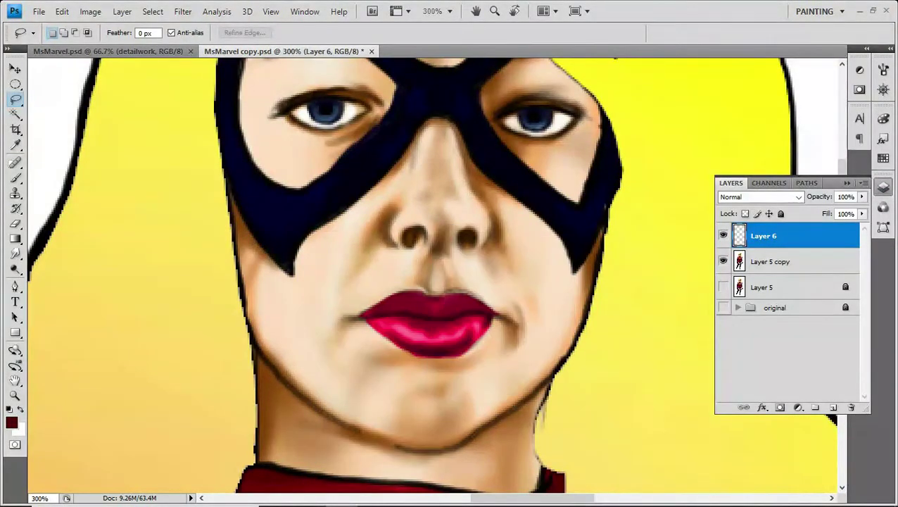
- Shade the upper lip and the lower lip's bottom edge in dark red with a size 4 to 5 brush at 30% opacity
{"action": "key", "text": "b"}
{"action": "right_click", "coordinate": [414, 220]}
{"action": "key", "text": "Escape"}
{"action": "key", "text": "bracketright"}
{"action": "key", "text": "bracketright"}
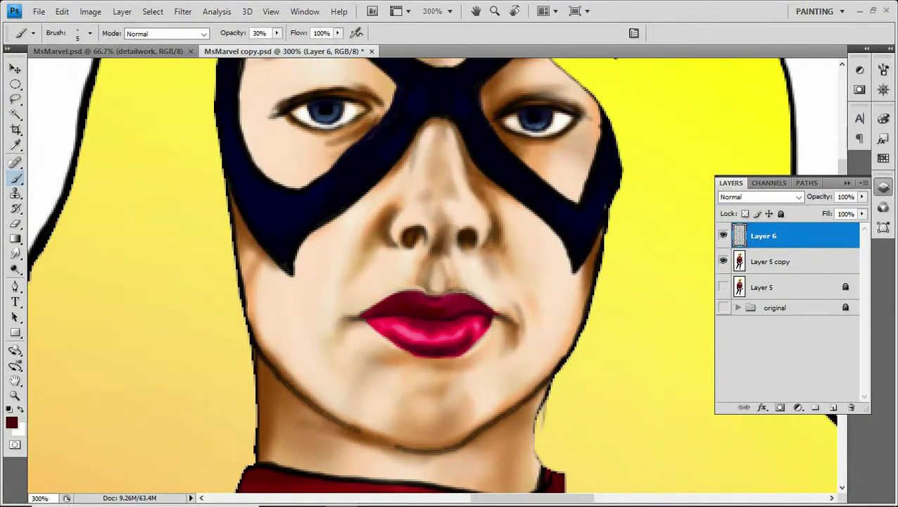
{"action": "key", "text": "bracketleft"}
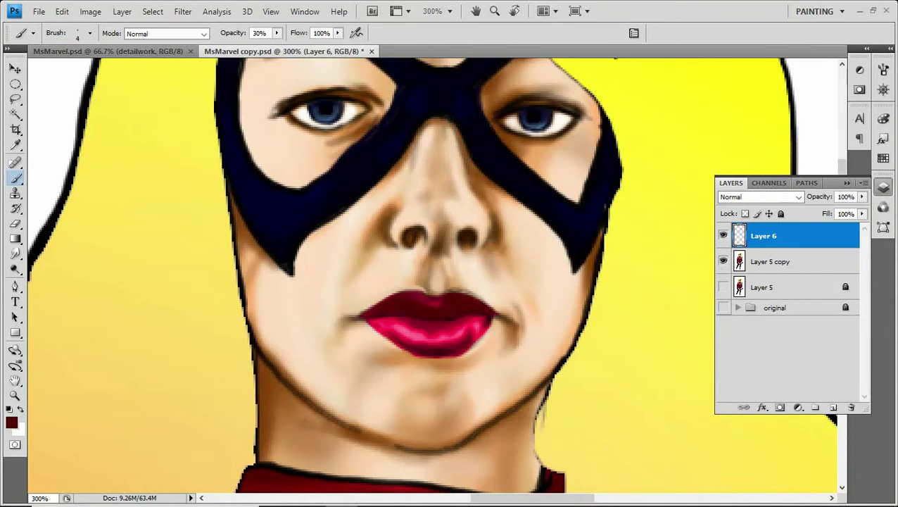
{"action": "key", "text": "bracketright"}
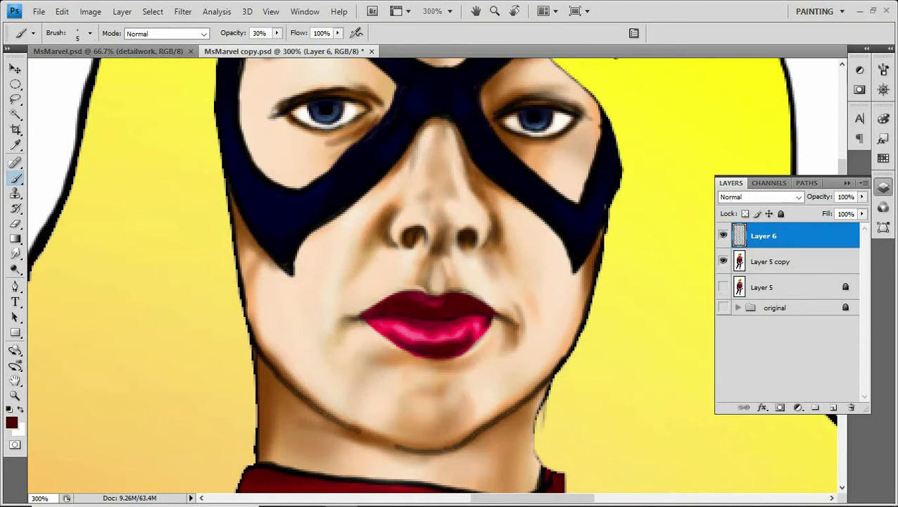
- Brush pink highlights onto both sides of the lower lip with a size 4 brush at 10% opacity
{"action": "left_click", "coordinate": [883, 159]}
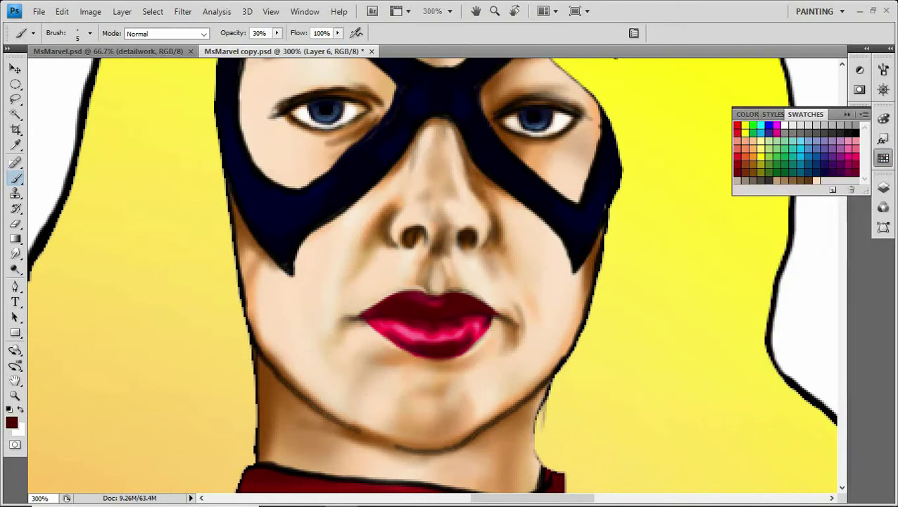
{"action": "key", "text": "1"}
{"action": "key", "text": "bracketleft"}
{"action": "mouse_move", "coordinate": [383, 340]}
{"action": "left_mouse_down"}
{"action": "mouse_move", "coordinate": [398, 331]}
{"action": "mouse_move", "coordinate": [389, 320]}
{"action": "mouse_move", "coordinate": [400, 323]}
{"action": "left_mouse_up"}
{"action": "left_click_drag", "start_coordinate": [462, 329], "coordinate": [480, 321]}
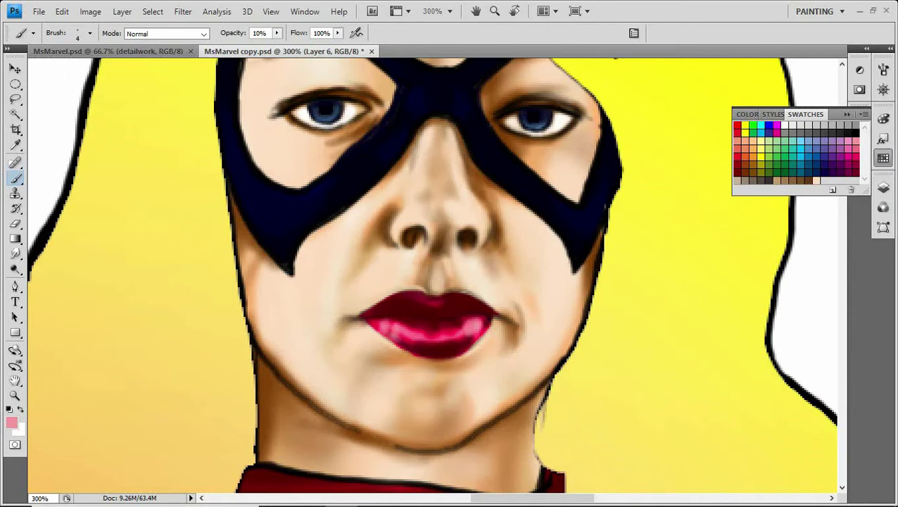
- Brighten the lower lip's highlights in a very pale pink with the size 4 brush at 10% opacity
{"action": "left_click", "coordinate": [12, 422]}
{"action": "right_click", "coordinate": [472, 318]}
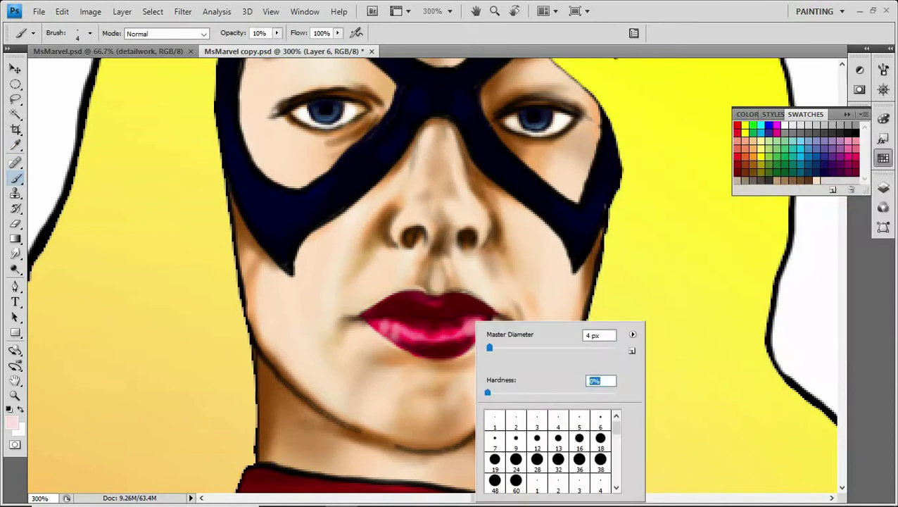
{"action": "key", "text": "Escape"}
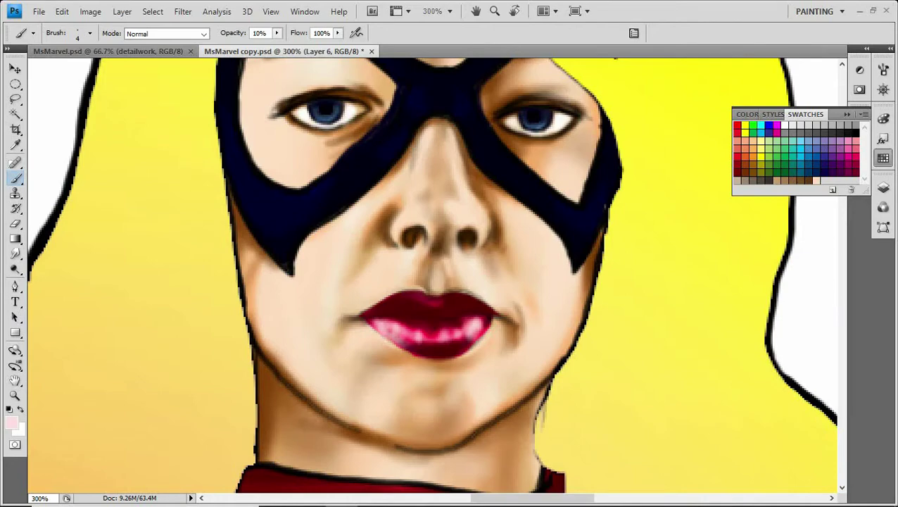
- Glaze the lips softly in red at 11% opacity, enlarging the brush to size 15
{"action": "key", "text": "ctrl+1"}
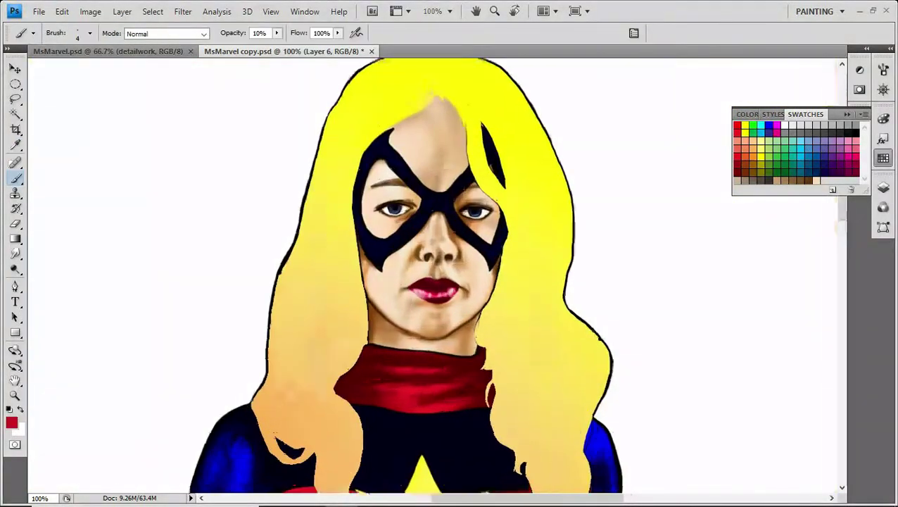
{"action": "key", "text": "ctrl+plus"}
{"action": "key", "text": "ctrl+plus"}
{"action": "key", "text": "ctrl+plus"}
{"action": "key", "text": "1"}
{"action": "key", "text": "1"}
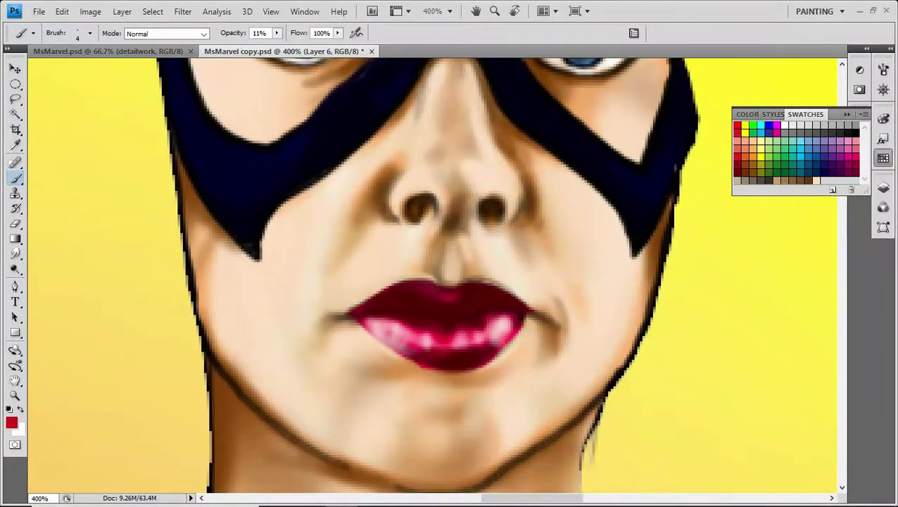
{"action": "key", "text": "bracketleft"}
{"action": "key", "text": "bracketleft"}
{"action": "key", "text": "bracketright"}
{"action": "key", "text": "bracketright"}
{"action": "key", "text": "bracketright"}
{"action": "key", "text": "bracketright"}
{"action": "key", "text": "bracketright"}
{"action": "key", "text": "bracketright"}
{"action": "key", "text": "bracketright"}
{"action": "key", "text": "bracketright"}
{"action": "key", "text": "bracketright"}
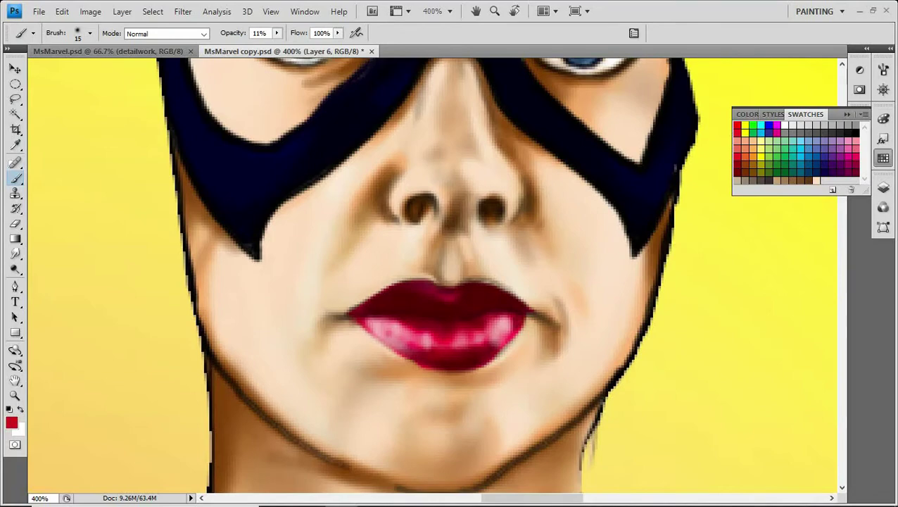
- On a new layer, glaze the sides of the face in a peach tone with a size 40 to 45 brush at 11% opacity
{"action": "key", "text": "ctrl+minus"}
{"action": "key", "text": "ctrl+minus"}
{"action": "key", "text": "ctrl+minus"}
{"action": "key", "text": "F7"}
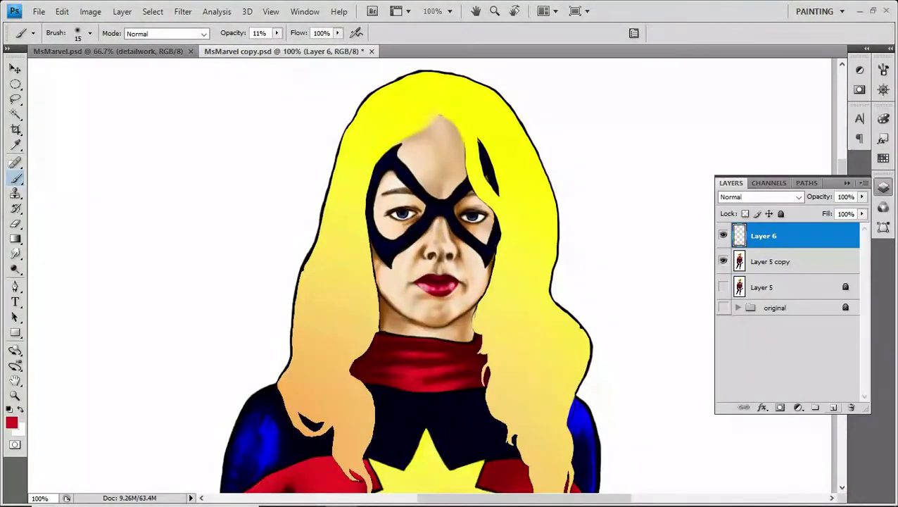
{"action": "key", "text": "ctrl+shift+alt+n"}
{"action": "key", "text": "F7"}
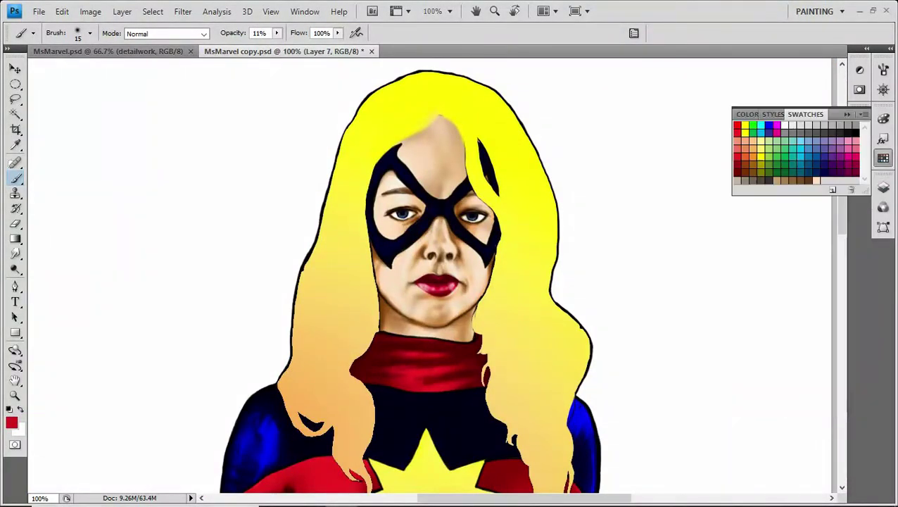
{"action": "left_click", "coordinate": [816, 180]}
{"action": "left_click_drag", "start_coordinate": [380, 155], "coordinate": [380, 268]}
{"action": "mouse_move", "coordinate": [380, 235]}
{"action": "left_mouse_down"}
{"action": "mouse_move", "coordinate": [380, 314]}
{"action": "mouse_move", "coordinate": [398, 338]}
{"action": "left_mouse_up"}
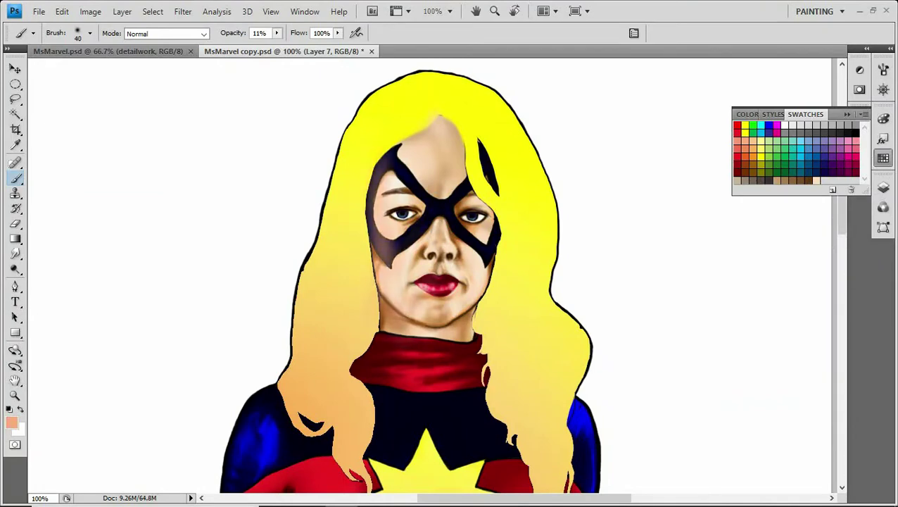
{"action": "left_click_drag", "start_coordinate": [459, 242], "coordinate": [452, 180]}
{"action": "left_click_drag", "start_coordinate": [490, 224], "coordinate": [490, 267]}
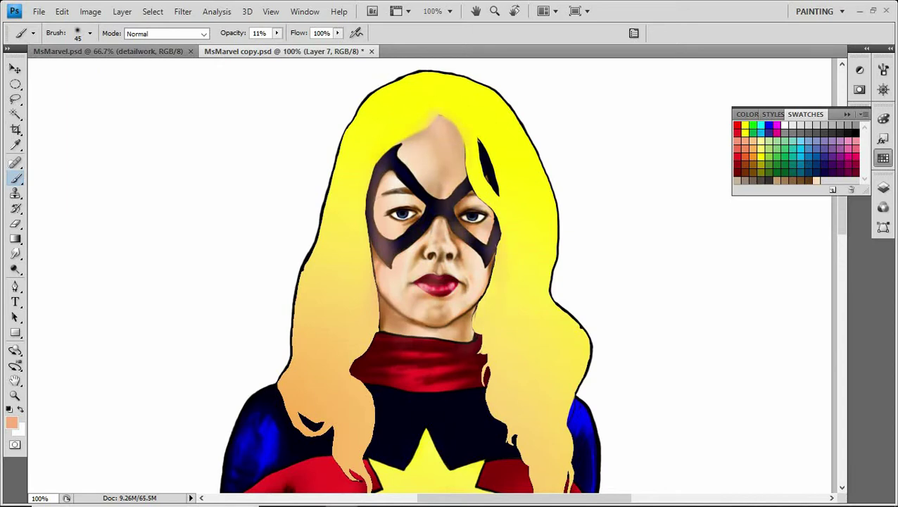
- Glaze the edges of both bare thighs in the peach tone with a size 50 brush at 11% opacity
{"action": "scroll", "coordinate": [422, 282], "scroll_direction": "down", "scroll_amount": 10}
{"action": "key", "text": "]"}
{"action": "left_click_drag", "start_coordinate": [415, 327], "coordinate": [430, 397]}
{"action": "left_click_drag", "start_coordinate": [461, 310], "coordinate": [521, 260]}
{"action": "left_click_drag", "start_coordinate": [528, 351], "coordinate": [472, 373]}
{"action": "left_click_drag", "start_coordinate": [395, 317], "coordinate": [366, 331]}
{"action": "mouse_move", "coordinate": [335, 429]}
{"action": "left_mouse_down"}
{"action": "mouse_move", "coordinate": [292, 256]}
{"action": "mouse_move", "coordinate": [264, 394]}
{"action": "left_mouse_up"}
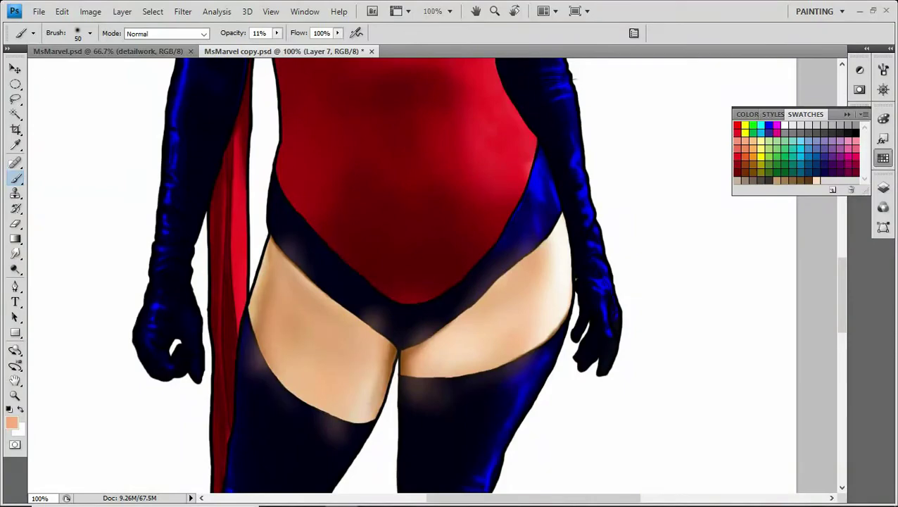
{"action": "key", "text": "ctrl+minus"}
{"action": "key", "text": "ctrl+minus"}
{"action": "key", "text": "ctrl+minus"}
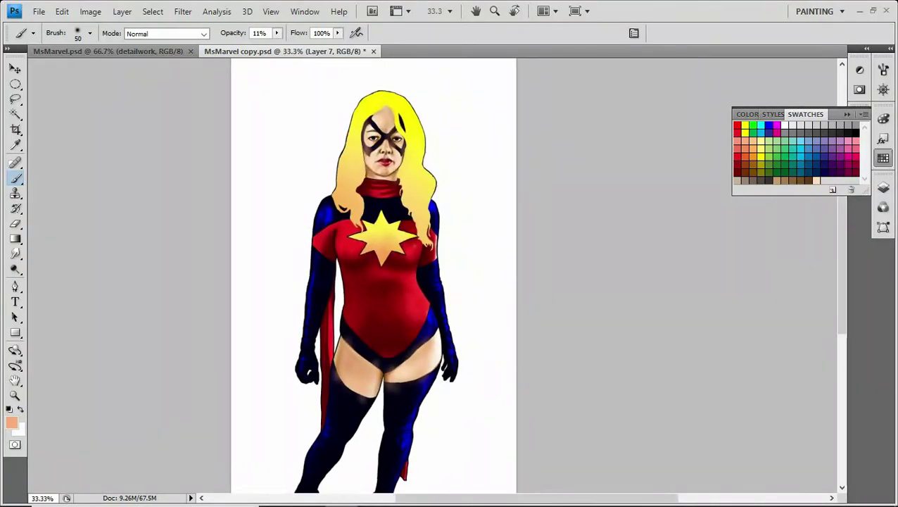
- Erase the peach overspill from the dark blue costume trim above the right-hand thigh
{"action": "key", "text": "ctrl+plus"}
{"action": "key", "text": "ctrl+plus"}
{"action": "key", "text": "ctrl+plus"}
{"action": "key", "text": "ctrl+plus"}
{"action": "key", "text": "ctrl+plus"}
{"action": "scroll", "coordinate": [423, 282], "scroll_direction": "down", "scroll_amount": 5}
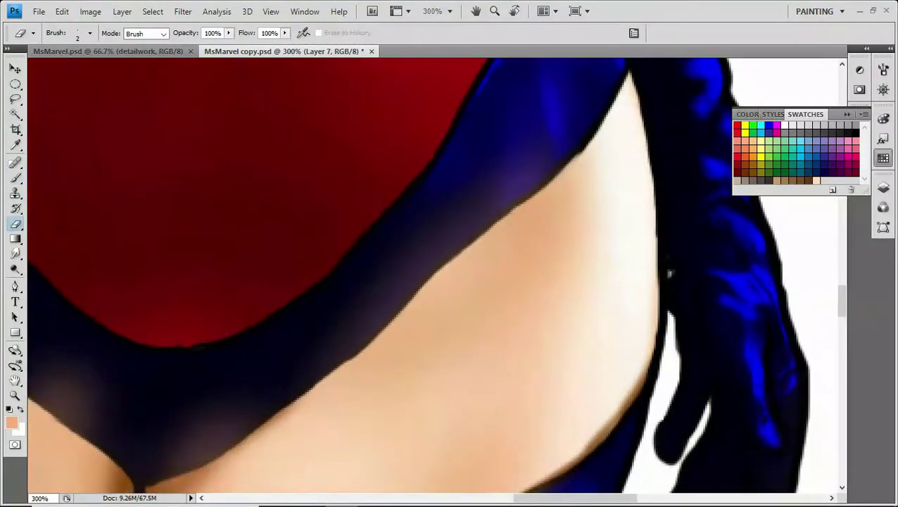
{"action": "right_click", "coordinate": [368, 226]}
{"action": "key", "text": "e"}
{"action": "left_click_drag", "start_coordinate": [542, 140], "coordinate": [366, 288]}
{"action": "left_click_drag", "start_coordinate": [225, 402], "coordinate": [169, 430]}
{"action": "mouse_move", "coordinate": [556, 148]}
{"action": "left_mouse_down"}
{"action": "mouse_move", "coordinate": [387, 295]}
{"action": "mouse_move", "coordinate": [506, 229]}
{"action": "left_mouse_up"}
- Clean the remaining peach overspill along the right-hand trim's lower edge down to the crotch with a size 9 eraser
{"action": "key", "text": "bracketleft"}
{"action": "key", "text": "bracketleft"}
{"action": "key", "text": "bracketleft"}
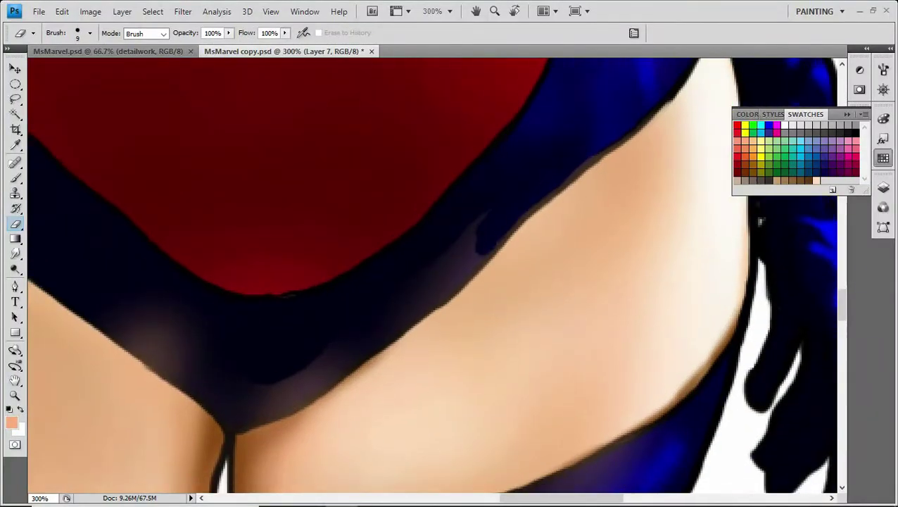
{"action": "left_click_drag", "start_coordinate": [591, 152], "coordinate": [423, 289]}
{"action": "mouse_move", "coordinate": [486, 225]}
{"action": "left_mouse_down"}
{"action": "mouse_move", "coordinate": [436, 302]}
{"action": "mouse_move", "coordinate": [387, 334]}
{"action": "left_mouse_up"}
{"action": "left_click_drag", "start_coordinate": [422, 281], "coordinate": [545, 197]}
{"action": "mouse_move", "coordinate": [479, 276]}
{"action": "left_mouse_down"}
{"action": "mouse_move", "coordinate": [433, 307]}
{"action": "mouse_move", "coordinate": [366, 341]}
{"action": "left_mouse_up"}
{"action": "left_click_drag", "start_coordinate": [468, 261], "coordinate": [355, 345]}
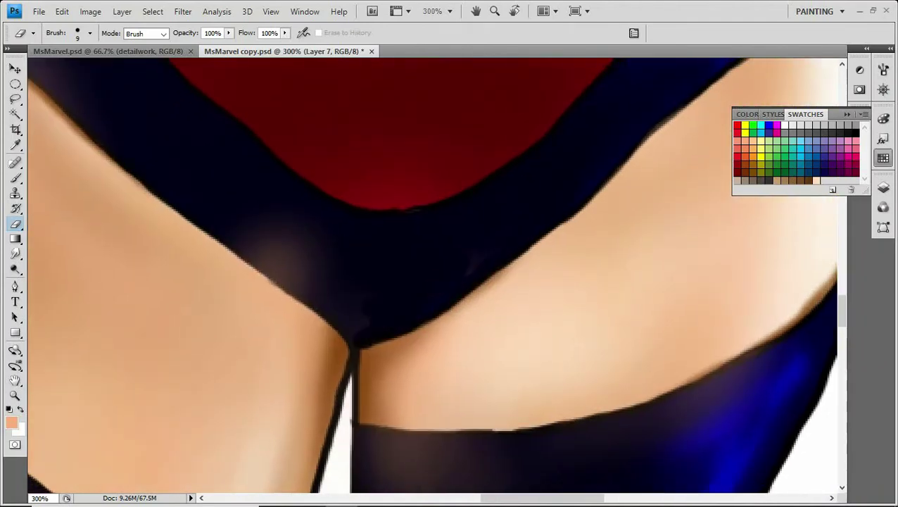
{"action": "left_click_drag", "start_coordinate": [493, 317], "coordinate": [299, 194]}
{"action": "left_click_drag", "start_coordinate": [581, 222], "coordinate": [501, 280]}
{"action": "mouse_move", "coordinate": [549, 232]}
{"action": "left_mouse_down"}
{"action": "mouse_move", "coordinate": [485, 276]}
{"action": "mouse_move", "coordinate": [352, 320]}
{"action": "mouse_move", "coordinate": [472, 242]}
{"action": "left_mouse_up"}
- Erase the larger patches of peach overspill from the dark blue stockings with a size 25 eraser
{"action": "key", "text": "bracketright"}
{"action": "key", "text": "bracketright"}
{"action": "left_click_drag", "start_coordinate": [281, 239], "coordinate": [437, 330]}
{"action": "mouse_move", "coordinate": [310, 253]}
{"action": "left_mouse_down"}
{"action": "mouse_move", "coordinate": [627, 232]}
{"action": "mouse_move", "coordinate": [676, 193]}
{"action": "left_mouse_up"}
{"action": "mouse_move", "coordinate": [282, 282]}
{"action": "left_mouse_down"}
{"action": "mouse_move", "coordinate": [525, 231]}
{"action": "mouse_move", "coordinate": [656, 281]}
{"action": "left_mouse_up"}
{"action": "left_click_drag", "start_coordinate": [415, 330], "coordinate": [486, 391]}
{"action": "left_click_drag", "start_coordinate": [458, 359], "coordinate": [513, 422]}
{"action": "left_click_drag", "start_coordinate": [204, 95], "coordinate": [239, 218]}
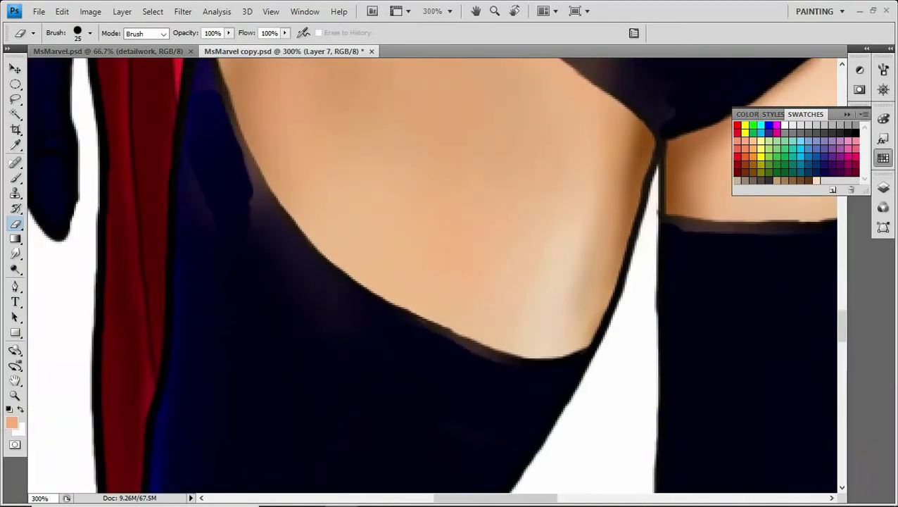
- Clean the peach overspill along the upper edges of both stockings, using a size 8 eraser close to the outlines
{"action": "left_click_drag", "start_coordinate": [247, 158], "coordinate": [313, 295]}
{"action": "left_click_drag", "start_coordinate": [352, 212], "coordinate": [398, 362]}
{"action": "left_click_drag", "start_coordinate": [264, 239], "coordinate": [356, 412]}
{"action": "left_click_drag", "start_coordinate": [423, 316], "coordinate": [303, 127]}
{"action": "left_click_drag", "start_coordinate": [398, 283], "coordinate": [444, 299]}
{"action": "left_click_drag", "start_coordinate": [451, 299], "coordinate": [295, 317]}
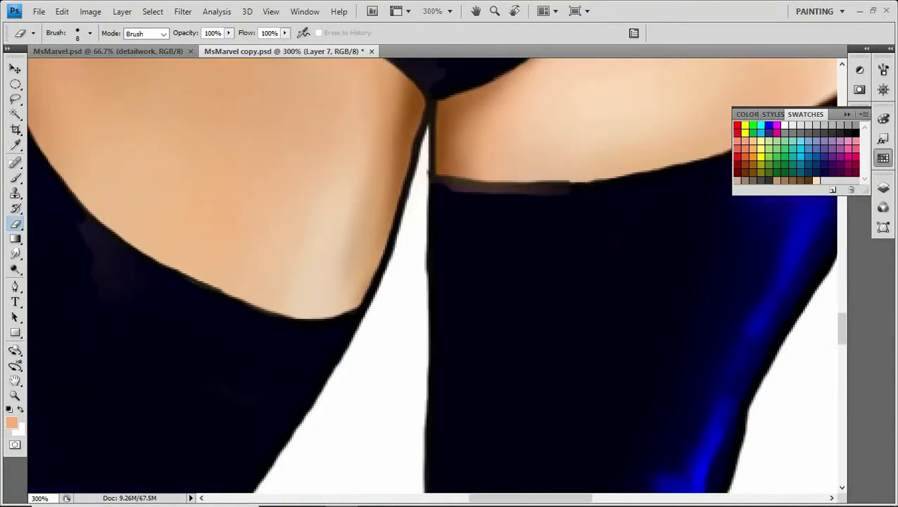
{"action": "left_click_drag", "start_coordinate": [567, 186], "coordinate": [427, 181]}
{"action": "left_click_drag", "start_coordinate": [430, 99], "coordinate": [423, 324]}
- Erase the peach overspill from the costume trim above the left-hand thigh, finishing along its edge with a size 9 eraser
{"action": "key", "text": "bracketright"}
{"action": "key", "text": "bracketright"}
{"action": "key", "text": "bracketright"}
{"action": "key", "text": "bracketright"}
{"action": "key", "text": "bracketright"}
{"action": "mouse_move", "coordinate": [331, 194]}
{"action": "left_mouse_down"}
{"action": "mouse_move", "coordinate": [299, 214]}
{"action": "mouse_move", "coordinate": [422, 299]}
{"action": "left_mouse_up"}
{"action": "left_click_drag", "start_coordinate": [422, 211], "coordinate": [568, 375]}
{"action": "mouse_move", "coordinate": [204, 134]}
{"action": "left_mouse_down"}
{"action": "mouse_move", "coordinate": [250, 172]}
{"action": "mouse_move", "coordinate": [292, 225]}
{"action": "mouse_move", "coordinate": [302, 257]}
{"action": "left_mouse_up"}
{"action": "key", "text": "bracketleft"}
{"action": "key", "text": "bracketleft"}
{"action": "key", "text": "bracketleft"}
{"action": "key", "text": "bracketleft"}
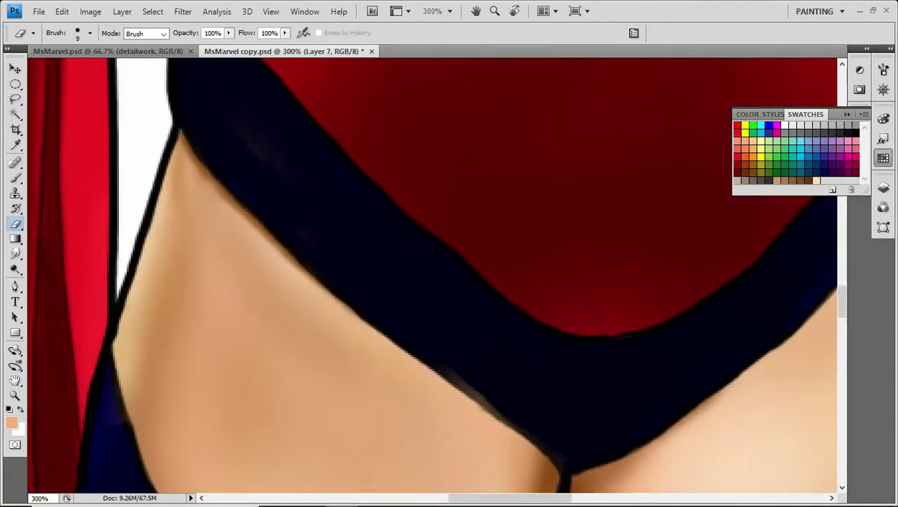
{"action": "left_click_drag", "start_coordinate": [480, 418], "coordinate": [321, 292]}
- Erase the peach overspill from the mask's nose bridge and right-hand half with a size 9 eraser
{"action": "key", "text": "ctrl+1"}
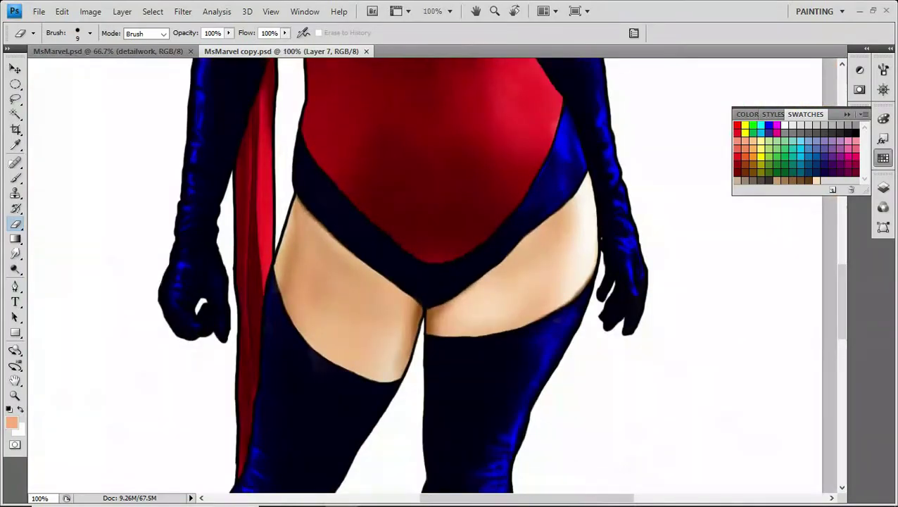
{"action": "scroll", "coordinate": [436, 274], "scroll_direction": "up", "scroll_amount": 10}
{"action": "key", "text": "ctrl+plus"}
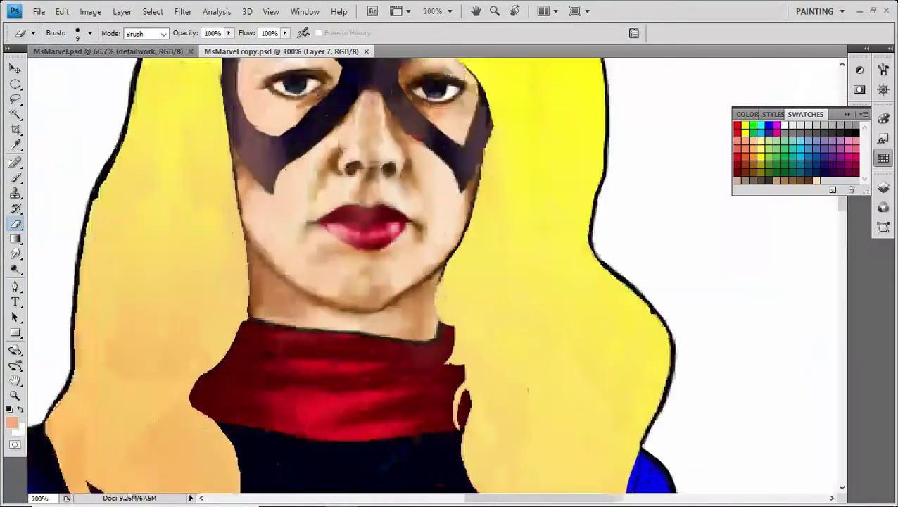
{"action": "key", "text": "ctrl+plus"}
{"action": "left_click_drag", "start_coordinate": [295, 116], "coordinate": [295, 71]}
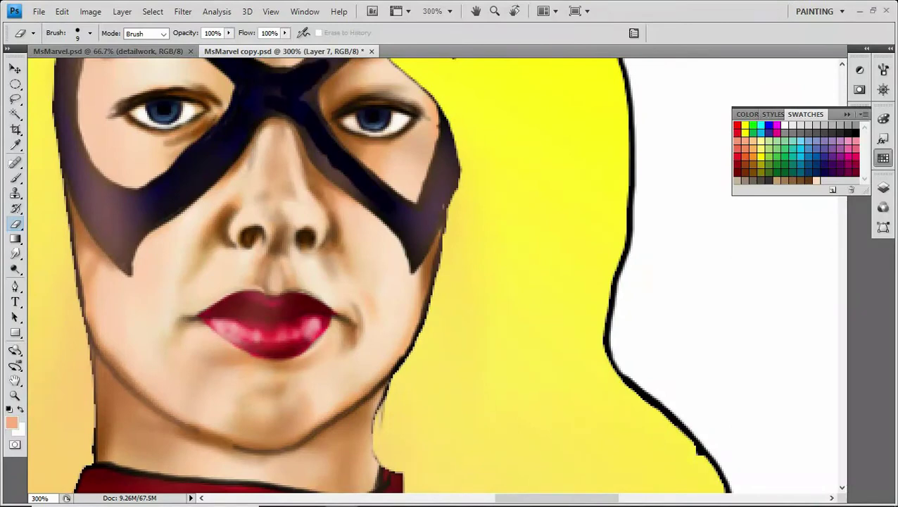
{"action": "mouse_move", "coordinate": [445, 148]}
{"action": "left_mouse_down"}
{"action": "mouse_move", "coordinate": [417, 252]}
{"action": "mouse_move", "coordinate": [450, 184]}
{"action": "mouse_move", "coordinate": [401, 233]}
{"action": "left_mouse_up"}
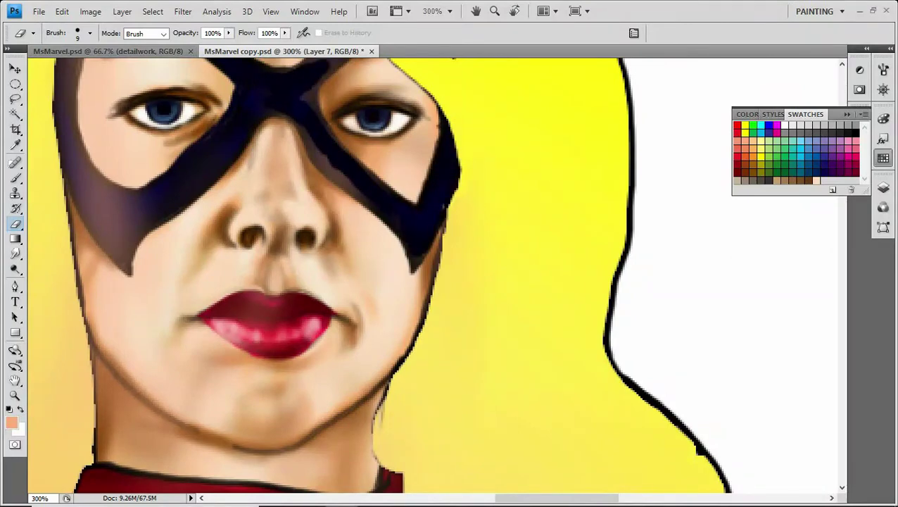
{"action": "left_click_drag", "start_coordinate": [309, 151], "coordinate": [372, 205]}
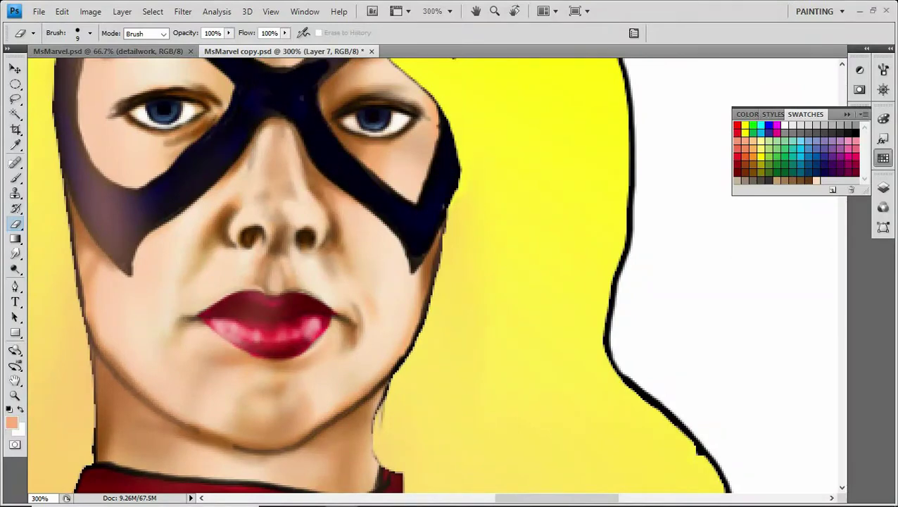
- Erase the peach overspill from the left-hand half of the mask up to its upper tip, mainly with a size 8 eraser
{"action": "scroll", "coordinate": [268, 275], "scroll_direction": "up", "scroll_amount": 3}
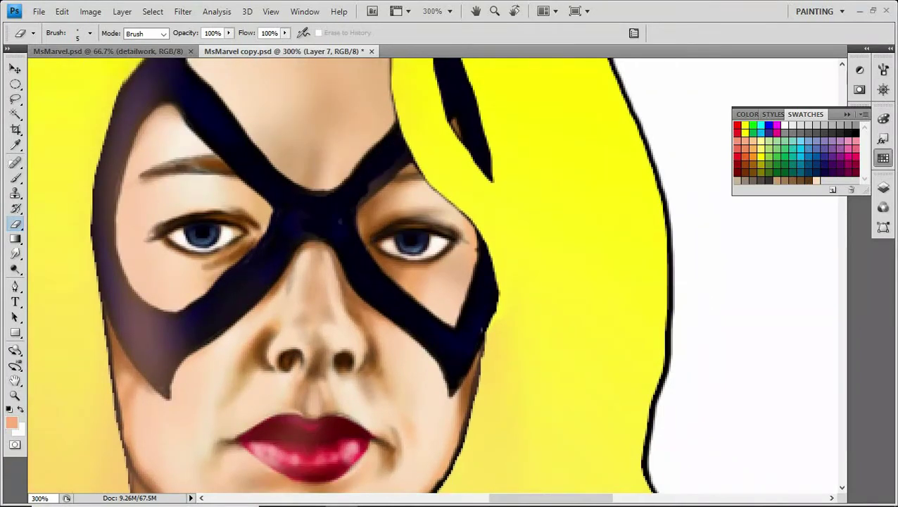
{"action": "scroll", "coordinate": [435, 279], "scroll_direction": "left", "scroll_amount": 3}
{"action": "scroll", "coordinate": [436, 278], "scroll_direction": "down", "scroll_amount": 1}
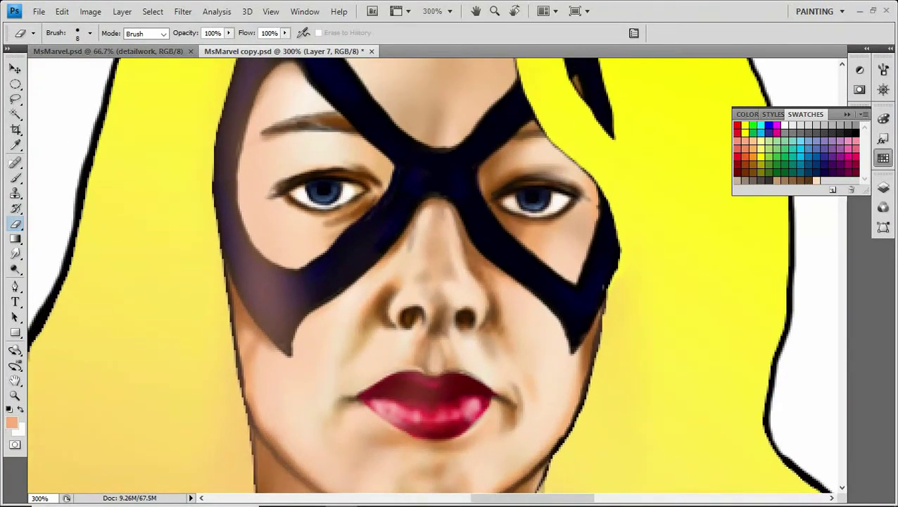
{"action": "left_click_drag", "start_coordinate": [296, 316], "coordinate": [280, 344]}
{"action": "mouse_move", "coordinate": [314, 276]}
{"action": "left_mouse_down"}
{"action": "mouse_move", "coordinate": [256, 276]}
{"action": "mouse_move", "coordinate": [251, 308]}
{"action": "mouse_move", "coordinate": [276, 343]}
{"action": "mouse_move", "coordinate": [228, 134]}
{"action": "mouse_move", "coordinate": [236, 179]}
{"action": "mouse_move", "coordinate": [295, 334]}
{"action": "left_mouse_up"}
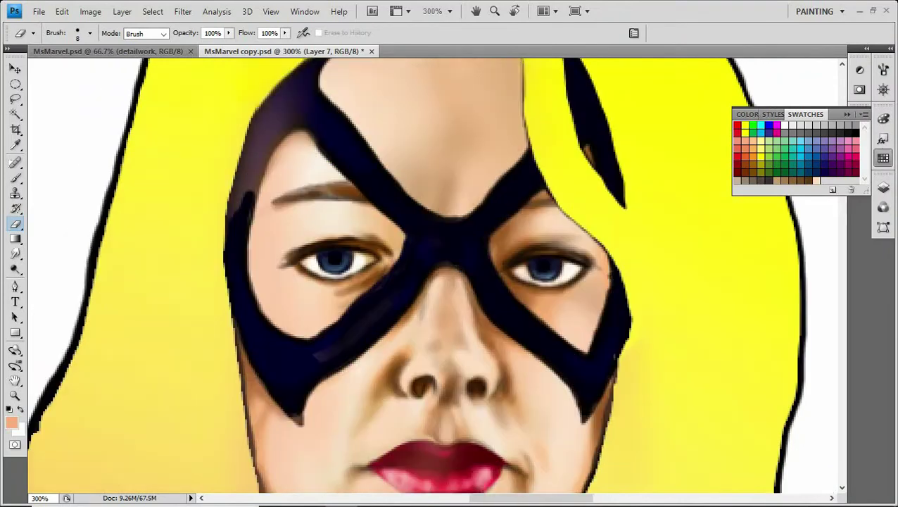
{"action": "mouse_move", "coordinate": [304, 114]}
{"action": "left_mouse_down"}
{"action": "mouse_move", "coordinate": [271, 141]}
{"action": "mouse_move", "coordinate": [235, 210]}
{"action": "left_mouse_up"}
{"action": "left_click_drag", "start_coordinate": [303, 73], "coordinate": [225, 228]}
{"action": "left_click_drag", "start_coordinate": [357, 335], "coordinate": [340, 454]}
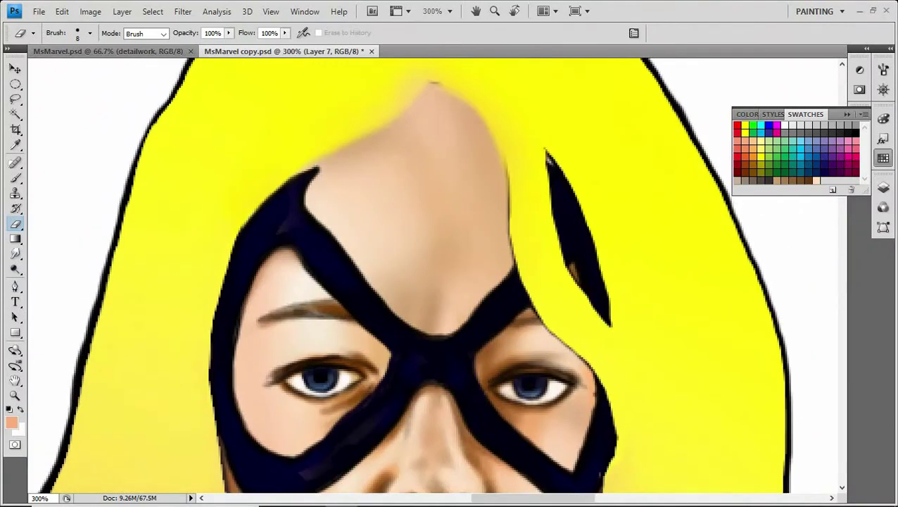
{"action": "key", "text": "ctrl+minus"}
{"action": "key", "text": "ctrl+minus"}
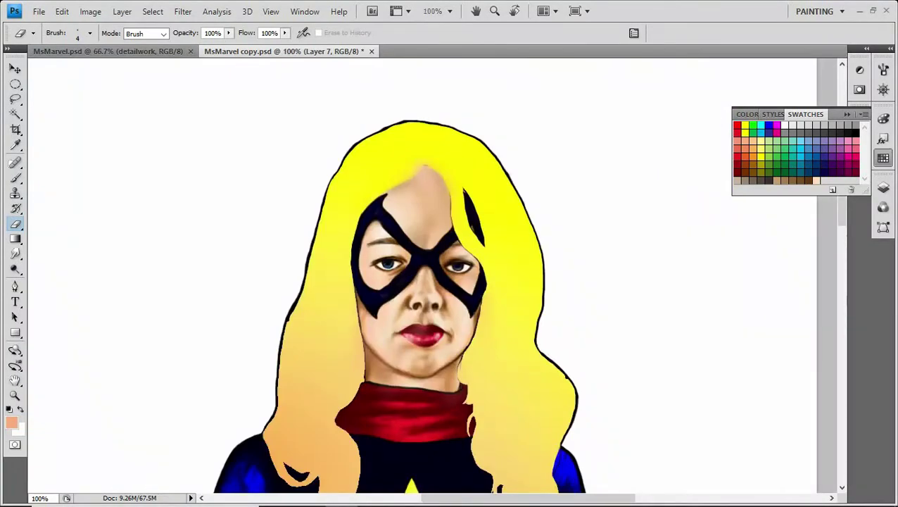
{"action": "key", "text": "ctrl+plus"}
{"action": "key", "text": "ctrl+plus"}
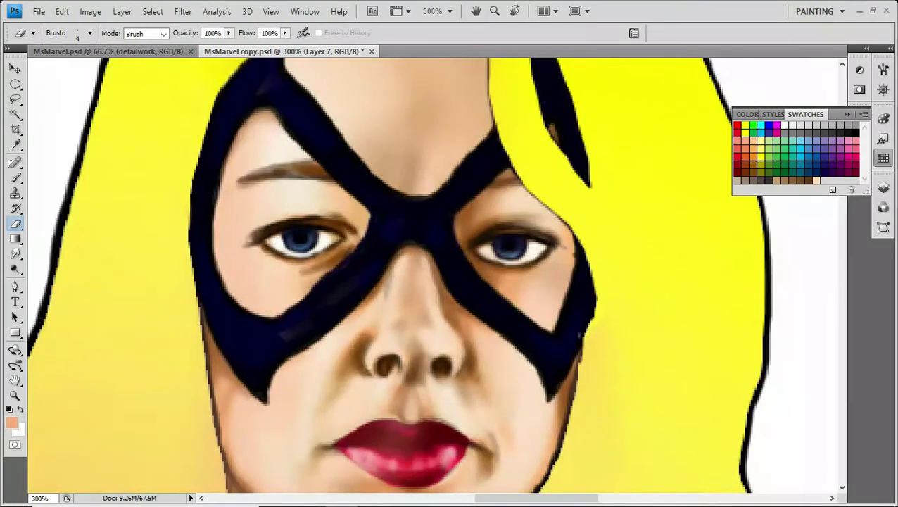
- Set the foreground colour to a very dark reddish brown
{"action": "key", "text": "ctrl+1"}
{"action": "scroll", "coordinate": [451, 281], "scroll_direction": "down", "scroll_amount": 1}
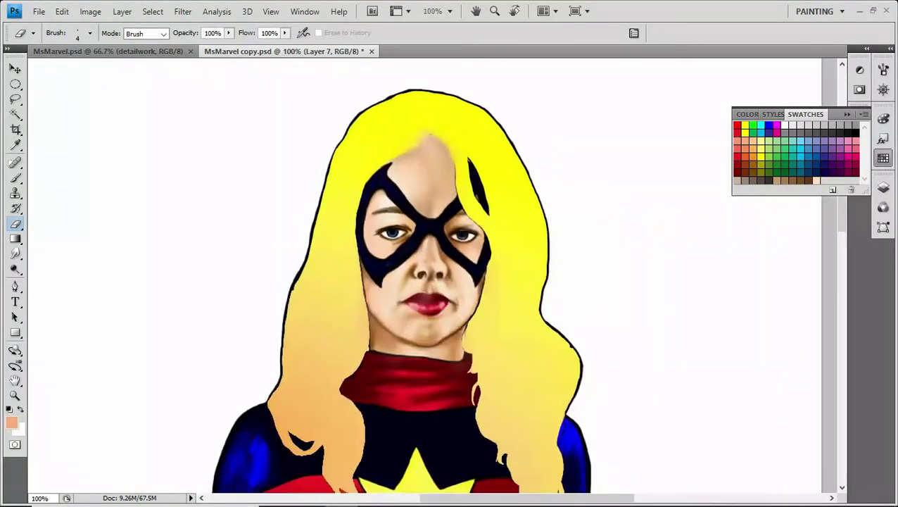
{"action": "left_click", "coordinate": [11, 422]}
{"action": "key", "text": "Return"}
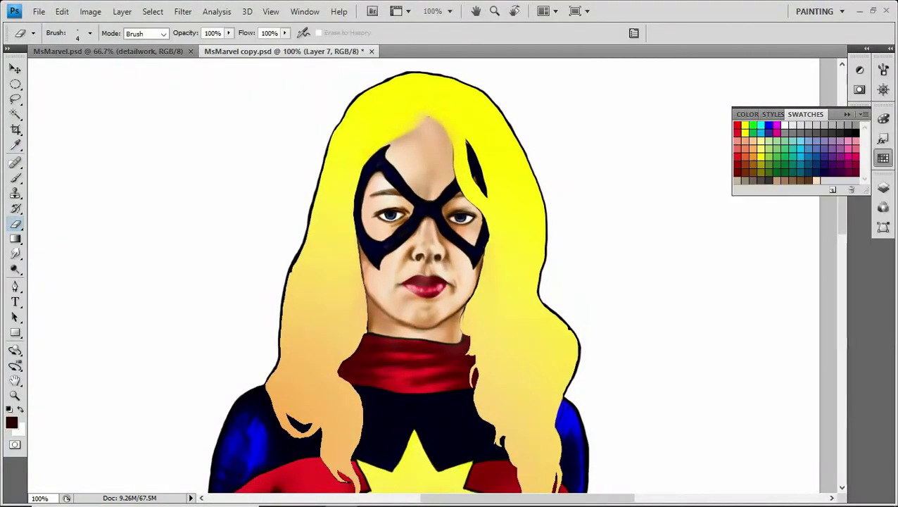
{"action": "scroll", "coordinate": [451, 281], "scroll_direction": "down", "scroll_amount": 1}
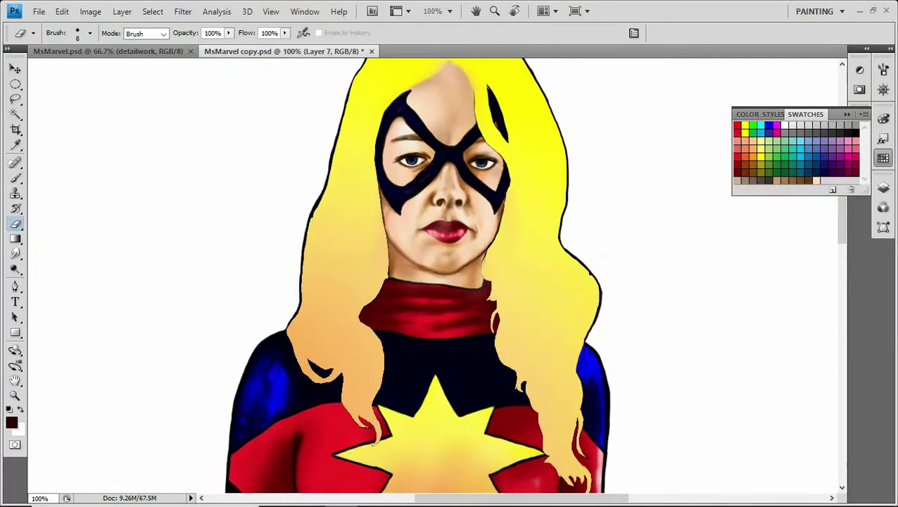
- Add a new top layer named "clothes", and rename Layer 6 as "eyes" and Layer 7 as "skin tone"
{"action": "left_click", "coordinate": [883, 186]}
{"action": "left_click", "coordinate": [833, 408]}
{"action": "double_click", "coordinate": [761, 287]}
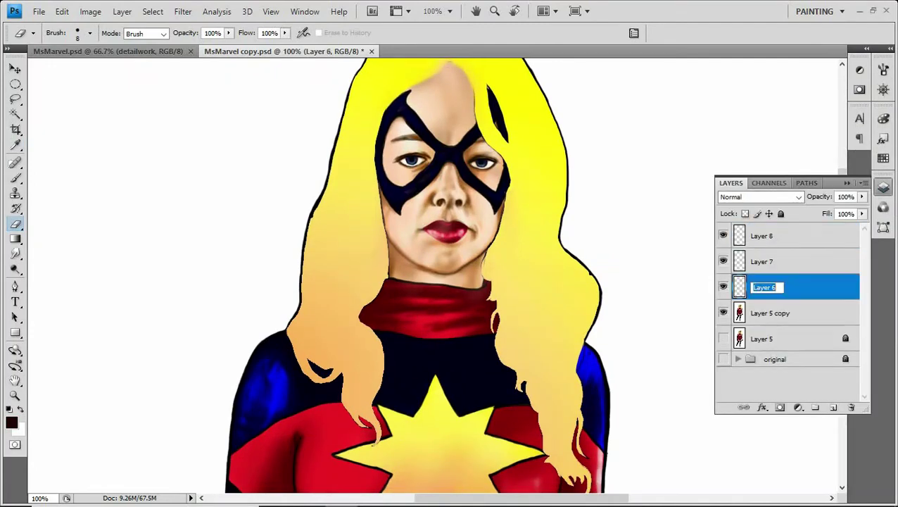
{"action": "type", "text": "eyes"}
{"action": "key", "text": "Return"}
{"action": "double_click", "coordinate": [762, 261]}
{"action": "type", "text": "skin tone"}
{"action": "key", "text": "Return"}
{"action": "double_click", "coordinate": [763, 236]}
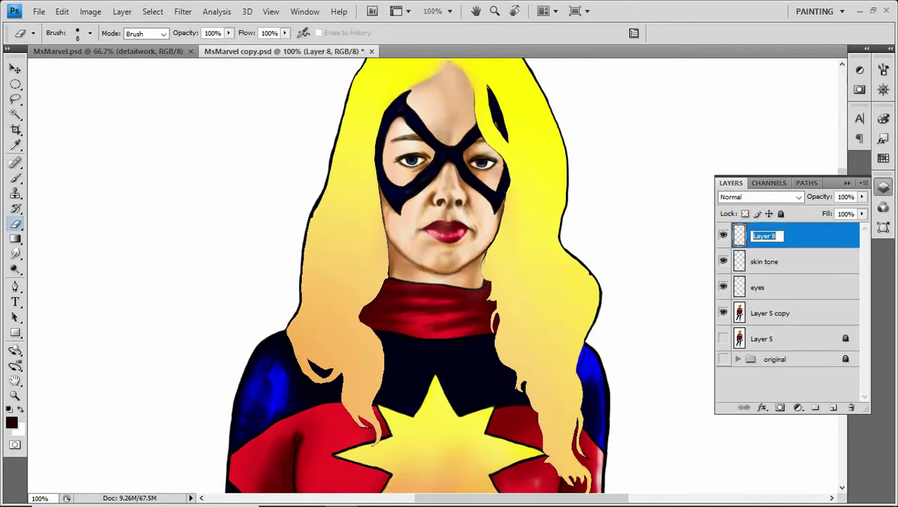
{"action": "type", "text": "clothes"}
{"action": "key", "text": "Return"}
- Lock the skin tone and eyes layers, then make the clothes layer active again
{"action": "key", "text": "alt+bracketleft"}
{"action": "key", "text": "slash"}
{"action": "key", "text": "alt+bracketleft"}
{"action": "key", "text": "slash"}
{"action": "key", "text": "alt+bracketright"}
{"action": "key", "text": "alt+bracketright"}
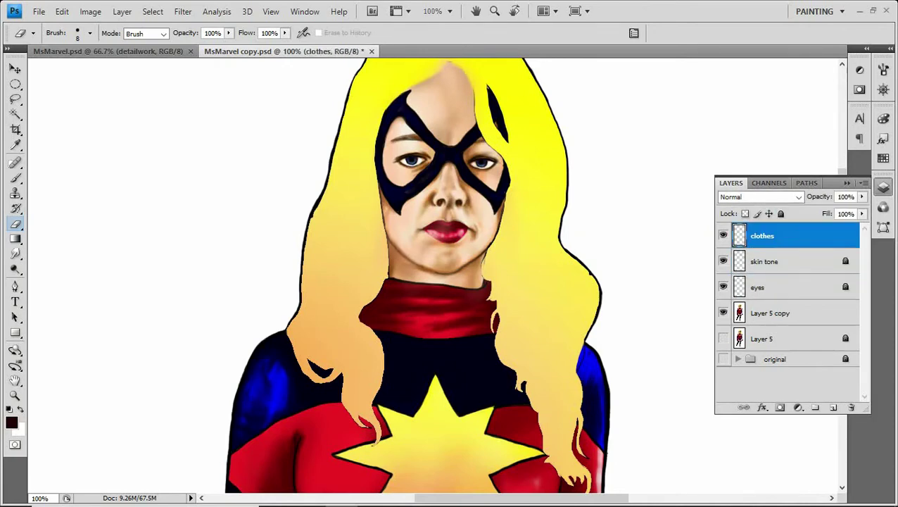
- Paint dark shading along both side edges of the red scarf with a size 10 brush at 60% opacity
{"action": "key", "text": "b"}
{"action": "key", "text": "1"}
{"action": "key", "text": "1"}
{"action": "left_click_drag", "start_coordinate": [365, 285], "coordinate": [365, 352]}
{"action": "left_click_drag", "start_coordinate": [489, 276], "coordinate": [492, 332]}
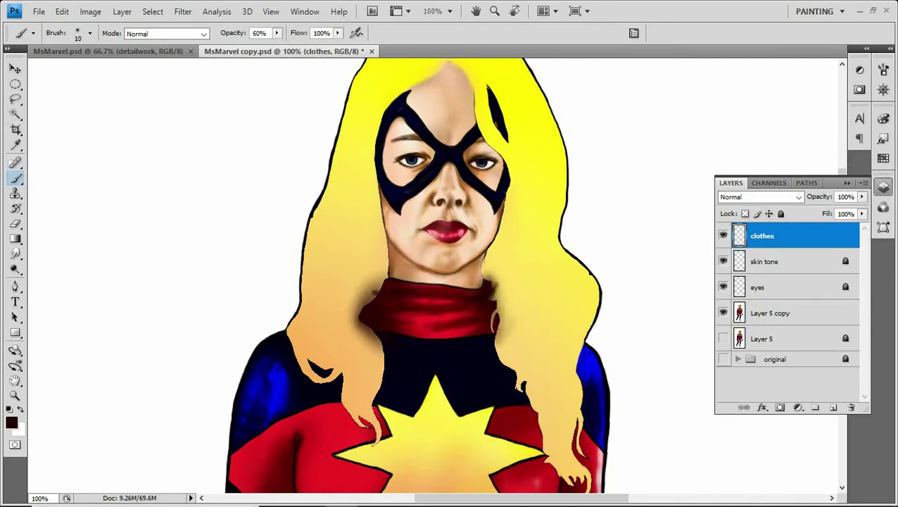
- Deepen the shading on the scarf's folds and sides with a soft size 15 brush, finishing at 30% opacity
{"action": "right_click", "coordinate": [459, 319]}
{"action": "key", "text": "Return"}
{"action": "mouse_move", "coordinate": [491, 295]}
{"action": "left_mouse_down"}
{"action": "mouse_move", "coordinate": [476, 313]}
{"action": "mouse_move", "coordinate": [414, 314]}
{"action": "left_mouse_up"}
{"action": "left_click_drag", "start_coordinate": [494, 288], "coordinate": [500, 331]}
{"action": "left_click_drag", "start_coordinate": [378, 312], "coordinate": [352, 336]}
{"action": "key", "text": "3"}
{"action": "left_click_drag", "start_coordinate": [380, 275], "coordinate": [358, 310]}
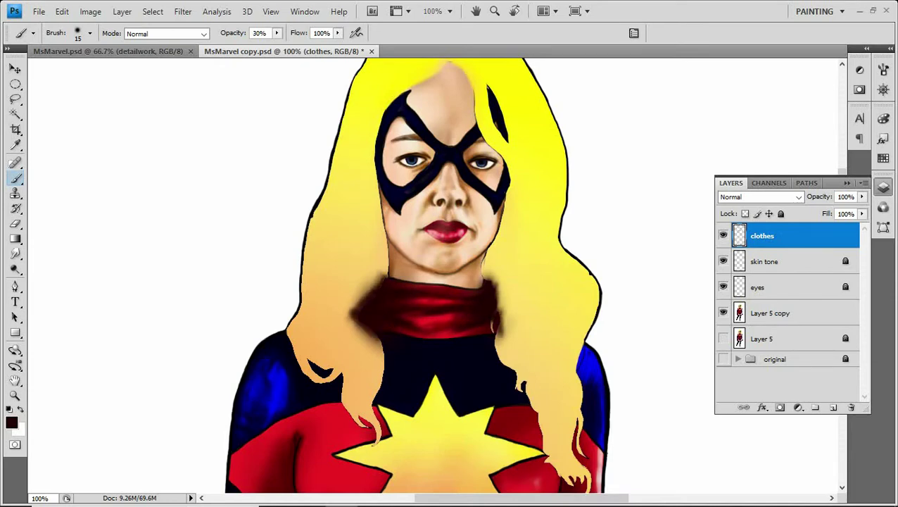
- Hide the clothes layer and select the hair areas on both sides of the scarf on Layer 5 copy with the Magic Wand at tolerance 2
{"action": "key", "text": "ctrl+minus"}
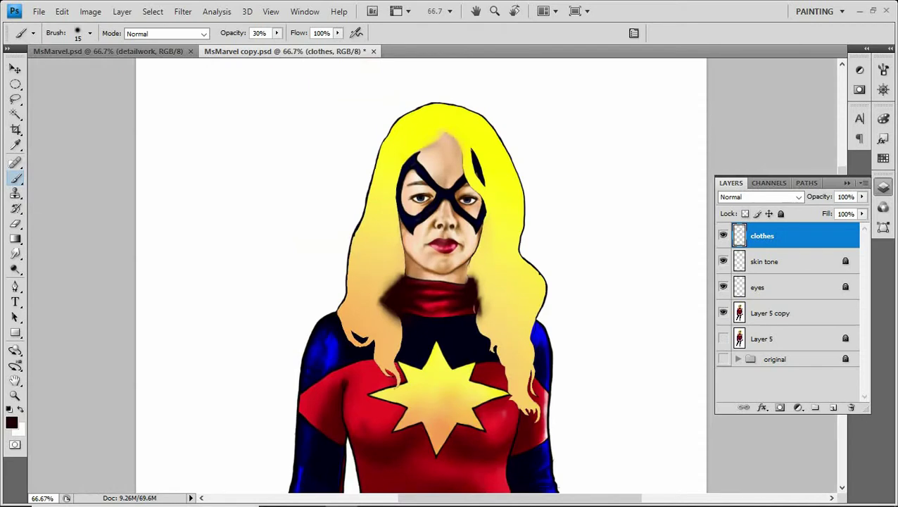
{"action": "left_click", "coordinate": [795, 312]}
{"action": "key", "text": "w"}
{"action": "left_click", "coordinate": [384, 263]}
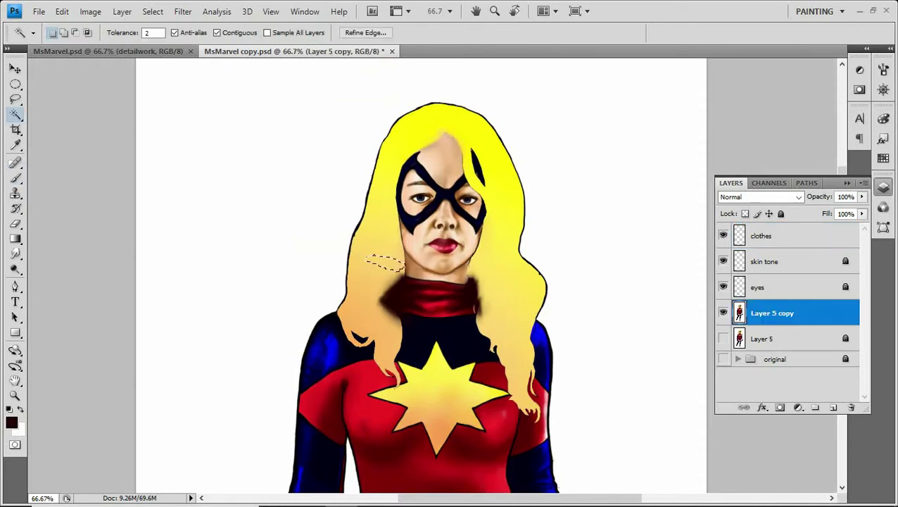
{"action": "left_click", "coordinate": [723, 235]}
{"action": "left_click", "coordinate": [370, 316], "text": "shift"}
{"action": "left_click", "coordinate": [387, 342], "text": "shift"}
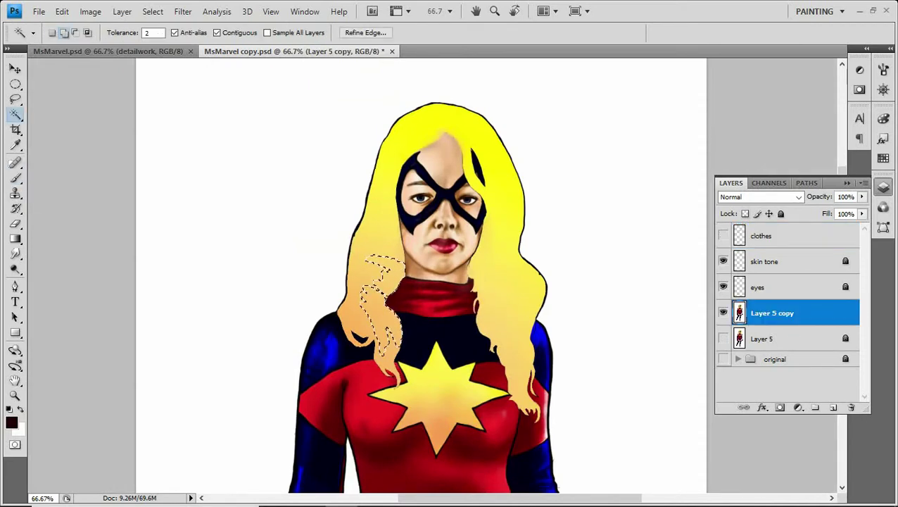
{"action": "left_click", "coordinate": [475, 281], "text": "shift"}
{"action": "left_click", "coordinate": [492, 303], "text": "shift"}
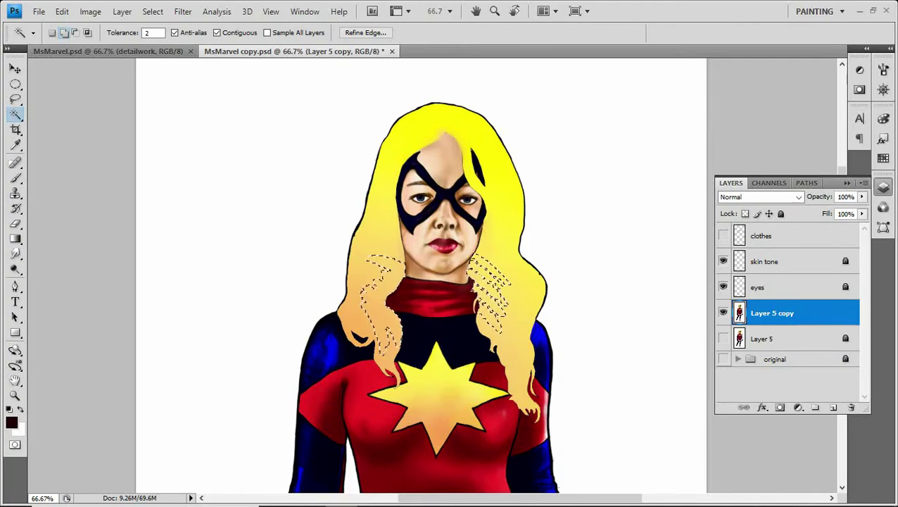
{"action": "key", "text": "ctrl+plus"}
{"action": "key", "text": "ctrl+plus"}
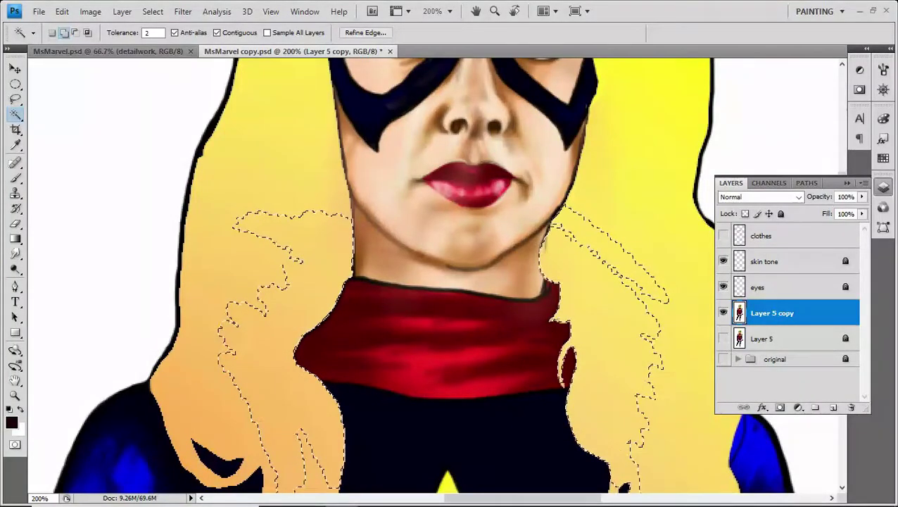
{"action": "key", "text": "e"}
{"action": "left_click_drag", "start_coordinate": [337, 255], "coordinate": [321, 299]}
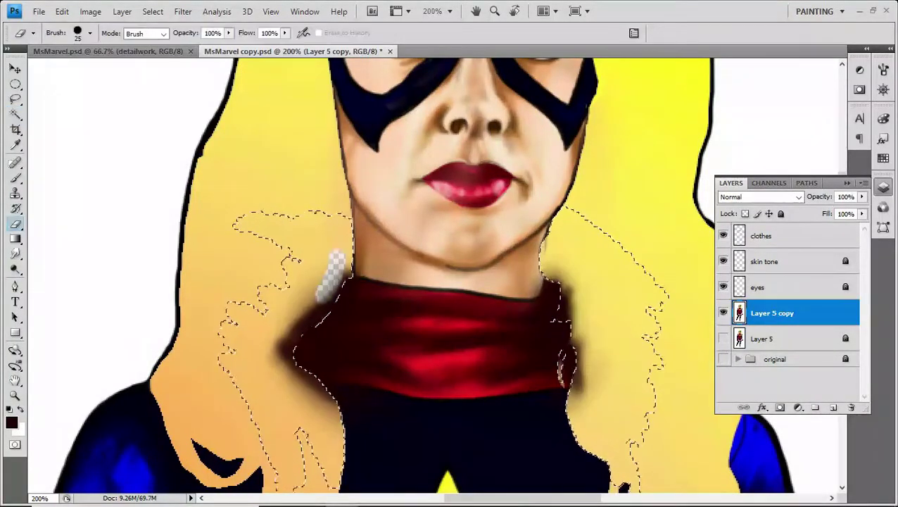
{"action": "key", "text": "ctrl+alt+z"}
- Erase the dark scarf overspill from the selected hair areas on the clothes layer with a size 25 eraser, and clear the selection
{"action": "left_click", "coordinate": [762, 235]}
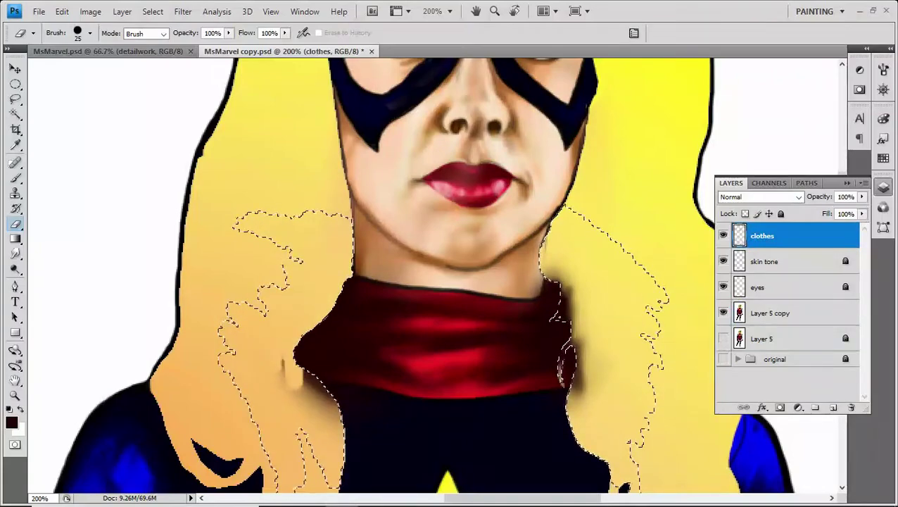
{"action": "key", "text": "ctrl+alt+z"}
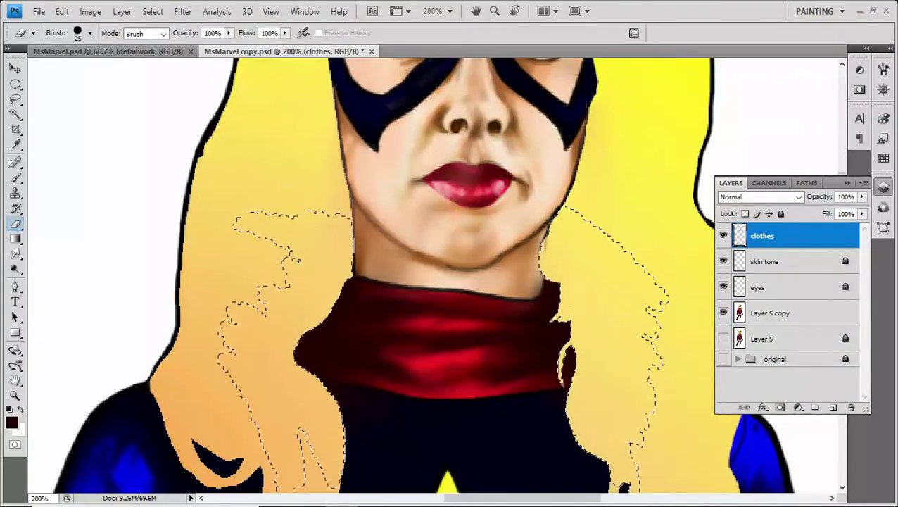
{"action": "key", "text": "ctrl+alt+z"}
{"action": "key", "text": "bracketleft"}
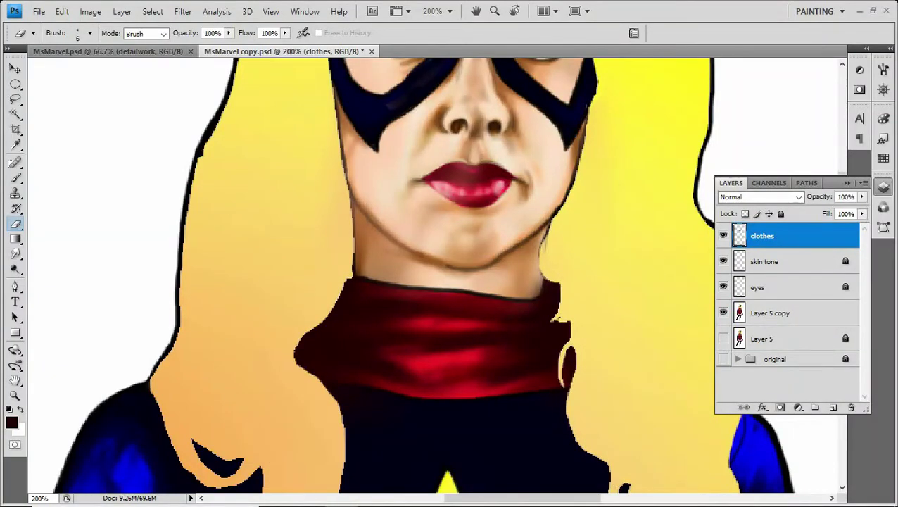
{"action": "key", "text": "ctrl+minus"}
{"action": "key", "text": "ctrl+minus"}
{"action": "key", "text": "ctrl+minus"}
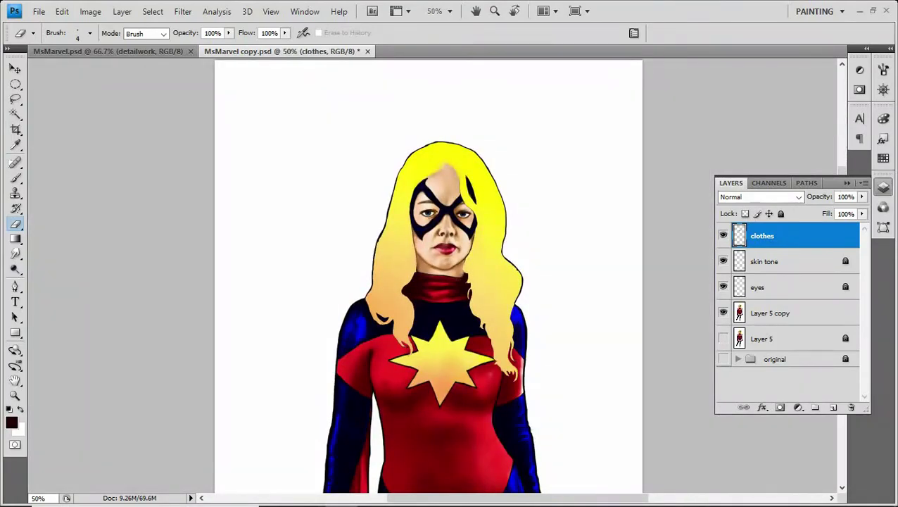
- Select the chest star's black outline along its lower-right and right-hand points on Layer 5 copy with the Magic Wand
{"action": "key", "text": "ctrl+plus"}
{"action": "key", "text": "ctrl+plus"}
{"action": "scroll", "coordinate": [436, 282], "scroll_direction": "down", "scroll_amount": 4}
{"action": "key", "text": "w"}
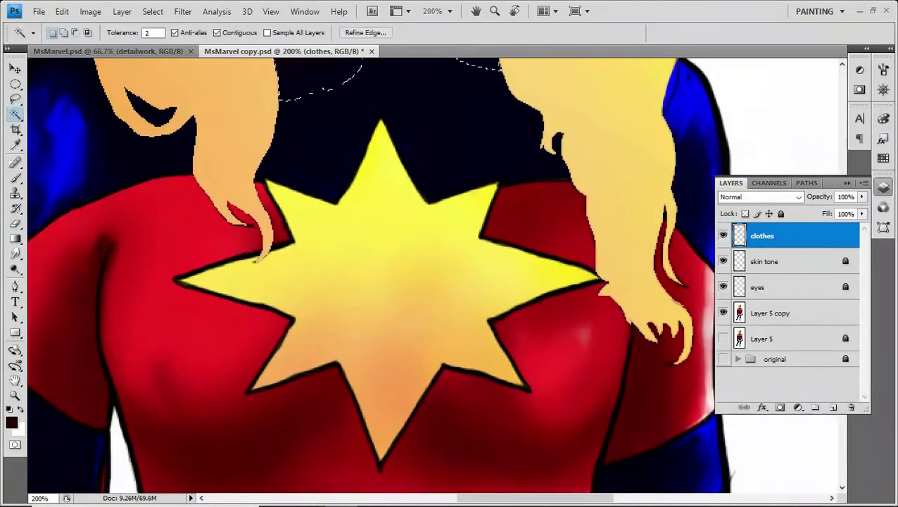
{"action": "key", "text": "alt+bracketleft"}
{"action": "key", "text": "alt+bracketleft"}
{"action": "key", "text": "alt+bracketleft"}
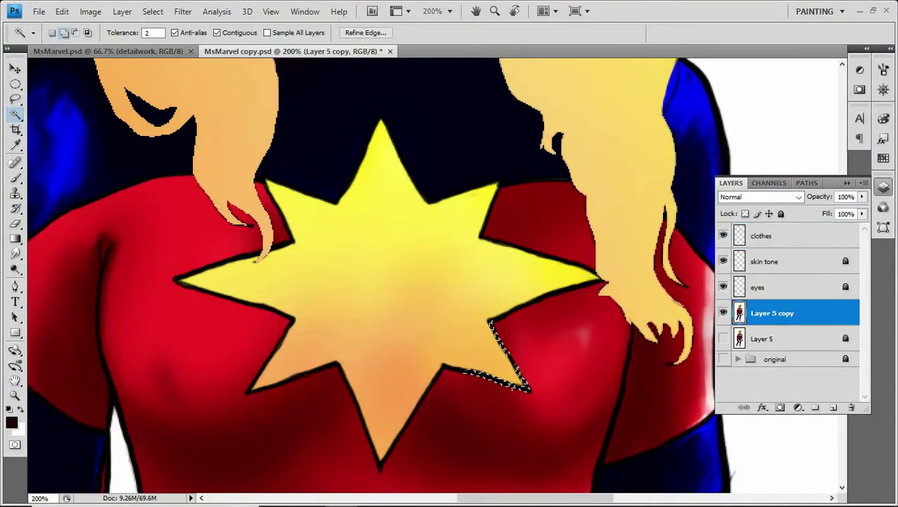
{"action": "left_click", "coordinate": [501, 345], "text": "shift"}
{"action": "left_click", "coordinate": [542, 301], "text": "shift"}
{"action": "left_click", "coordinate": [584, 286], "text": "shift"}
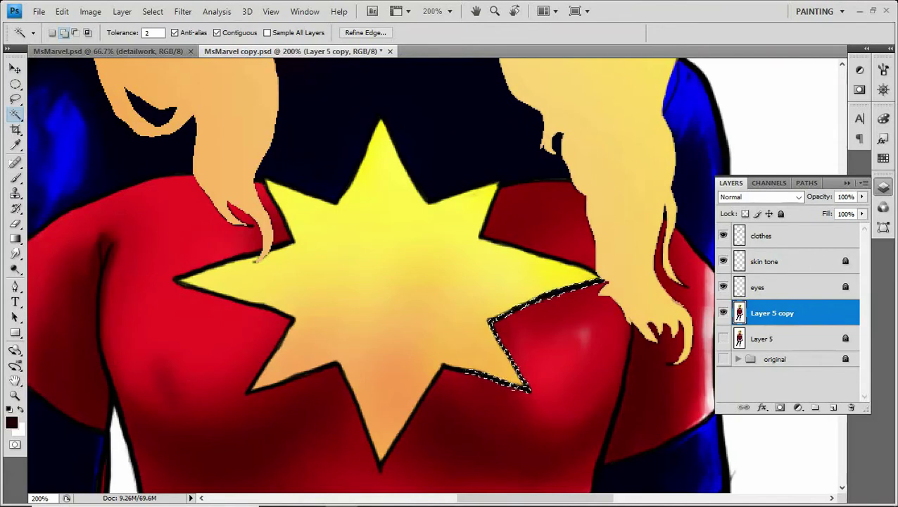
- Extend the Magic Wand selection along the chest star's lower outline on Layer 5 copy, and clear the selection
{"action": "left_click", "coordinate": [427, 391], "text": "shift"}
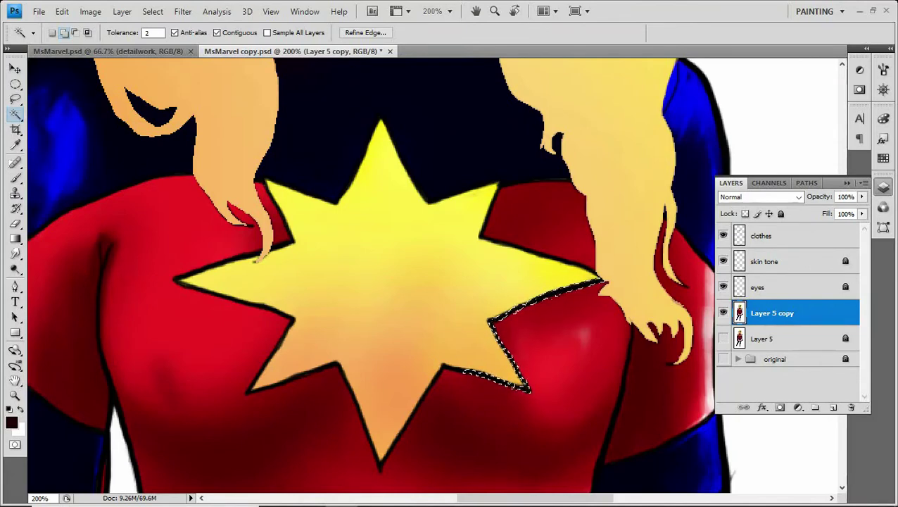
{"action": "left_click", "coordinate": [398, 425], "text": "shift"}
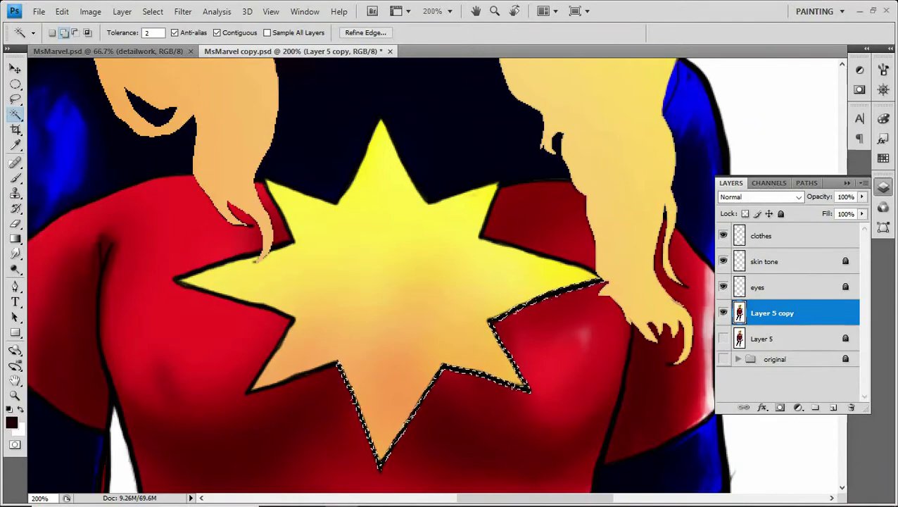
{"action": "left_click", "coordinate": [295, 368], "text": "shift"}
{"action": "key", "text": "ctrl+z"}
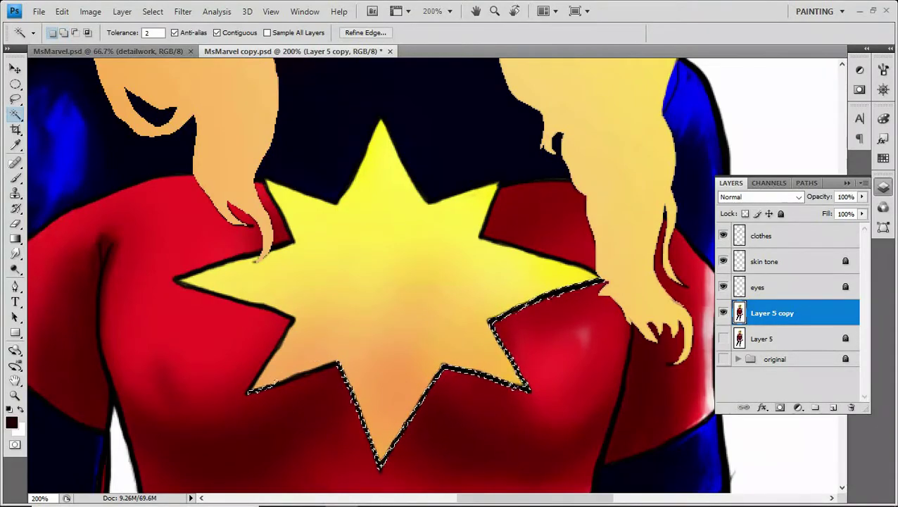
{"action": "key", "text": "ctrl+d"}
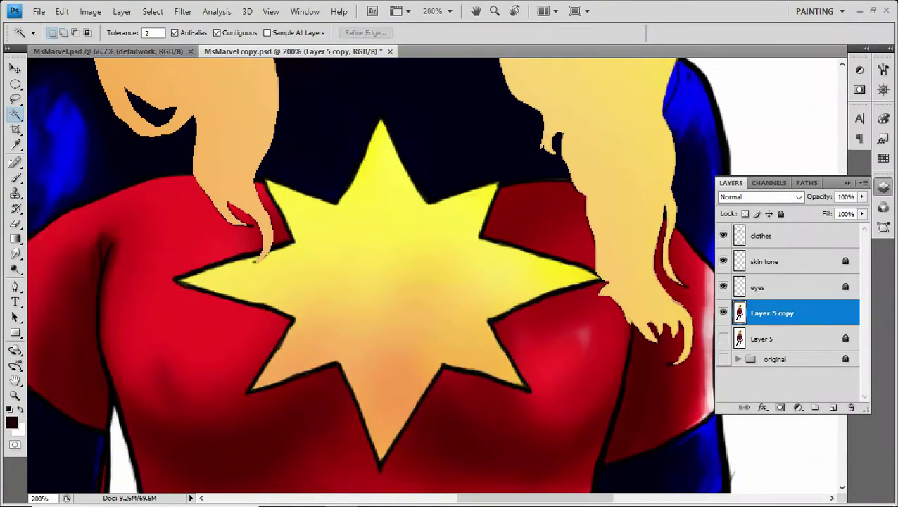
- Try to select the star's upper-left black outline beside the hair lock with the Lasso at 0 px feather
{"action": "key", "text": "l"}
{"action": "scroll", "coordinate": [257, 186], "scroll_direction": "up", "scroll_amount": 3}
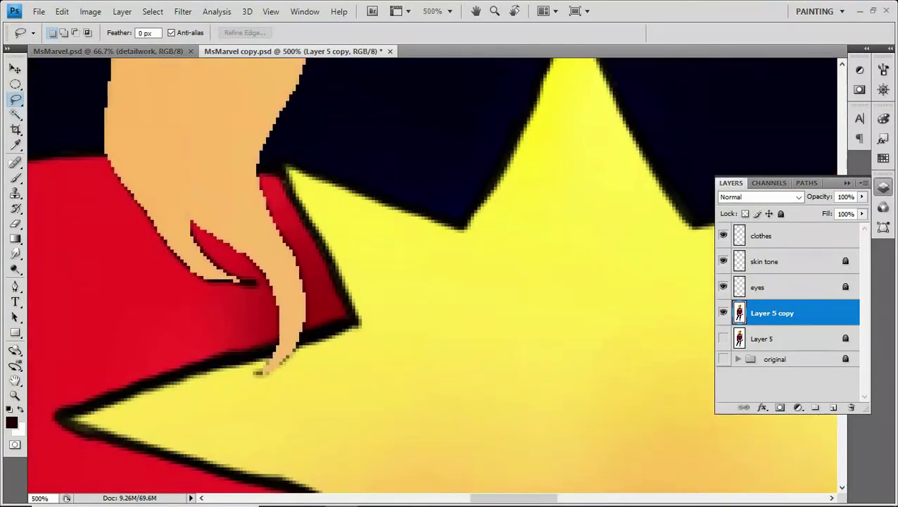
{"action": "left_click_drag", "start_coordinate": [358, 326], "coordinate": [257, 371]}
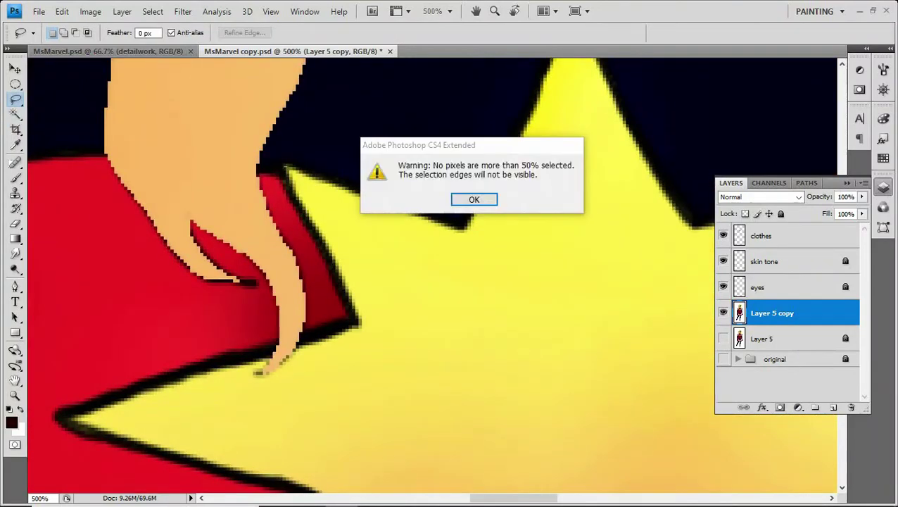
{"action": "key", "text": "Return"}
{"action": "scroll", "coordinate": [281, 167], "scroll_direction": "down", "scroll_amount": 5}
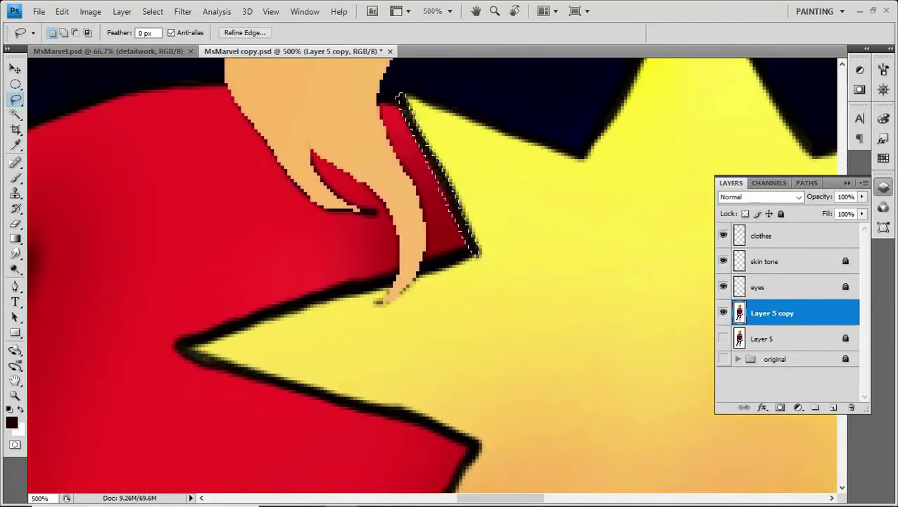
{"action": "scroll", "coordinate": [392, 279], "scroll_direction": "down", "scroll_amount": 3}
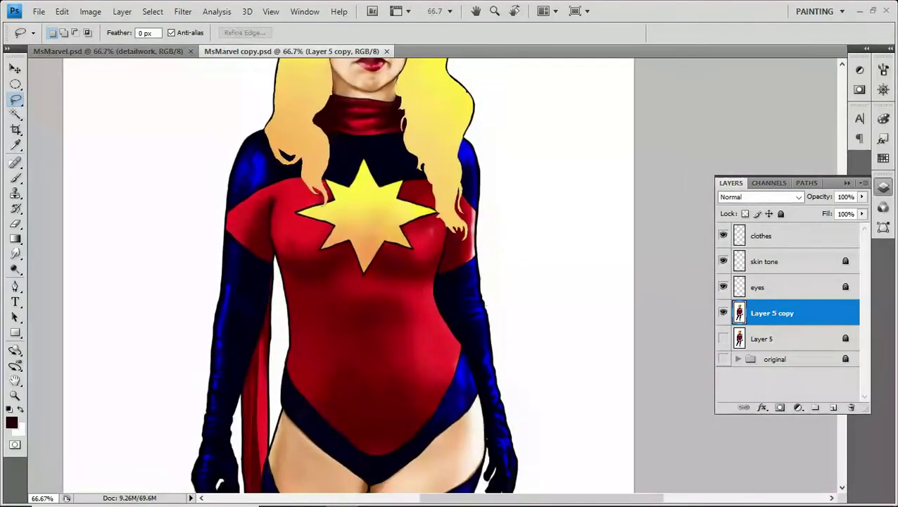
- Add a new layer above the clothes layer and set the foreground colour to light red ff7479 for the brush
{"action": "scroll", "coordinate": [437, 204], "scroll_direction": "up", "scroll_amount": 5}
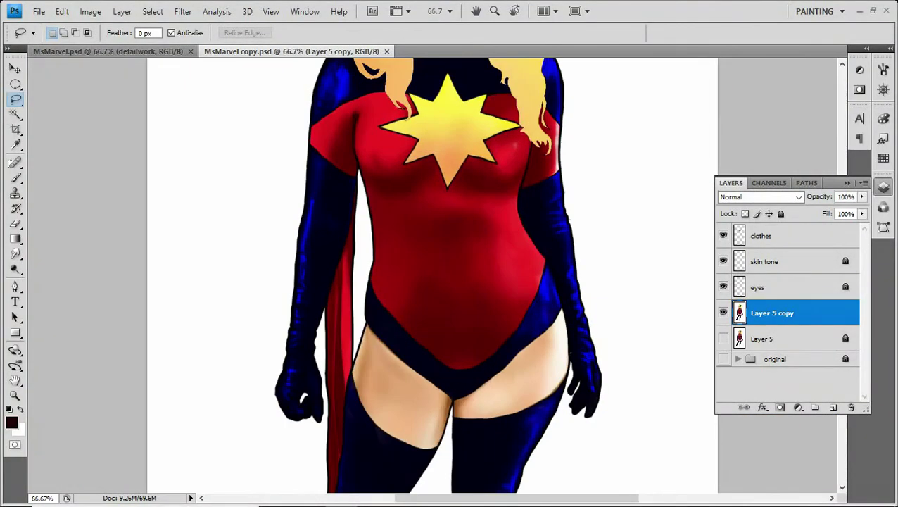
{"action": "key", "text": "i"}
{"action": "key", "text": "b"}
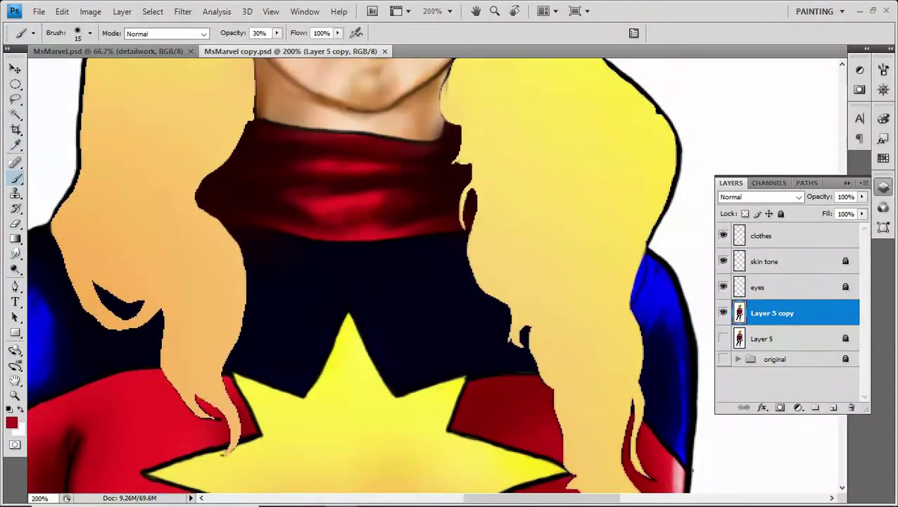
{"action": "key", "text": "ctrl+shift+alt+n"}
{"action": "left_click", "coordinate": [11, 423]}
{"action": "left_click", "coordinate": [678, 162]}
{"action": "left_click", "coordinate": [692, 161]}
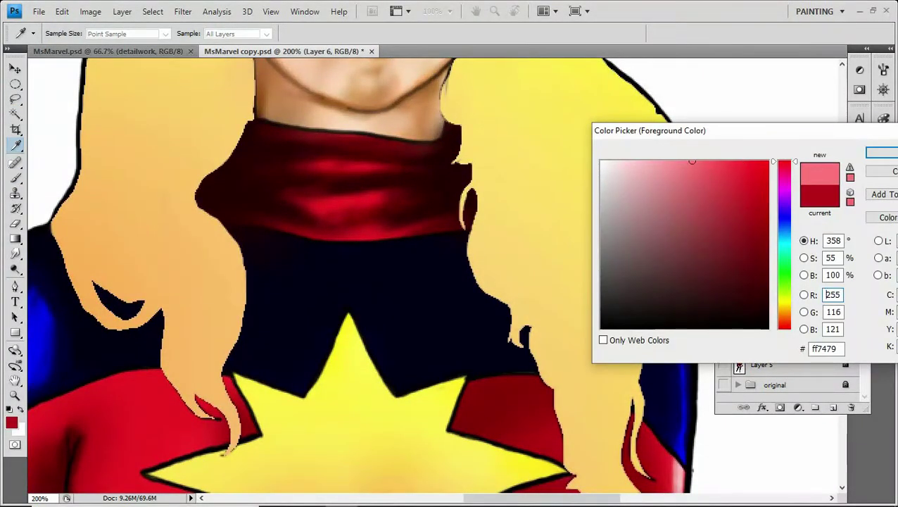
{"action": "left_click", "coordinate": [881, 153]}
- Choose a paler pink and paint fine highlights on the scarf's folds and upper edge with a size 6 brush at 30% opacity
{"action": "key", "text": "ctrl+minus"}
{"action": "key", "text": "ctrl+minus"}
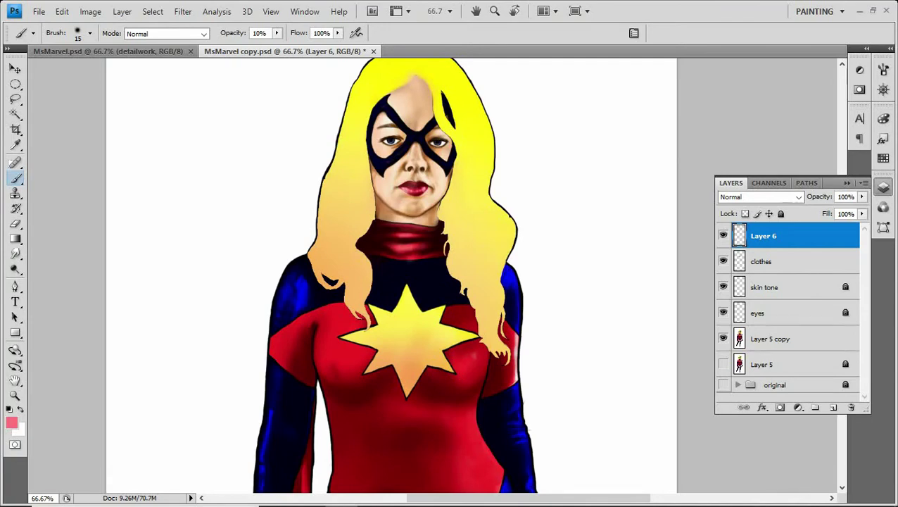
{"action": "left_click", "coordinate": [12, 422]}
{"action": "key", "text": "Return"}
{"action": "key", "text": "3"}
{"action": "key", "text": "ctrl+plus"}
{"action": "key", "text": "ctrl+plus"}
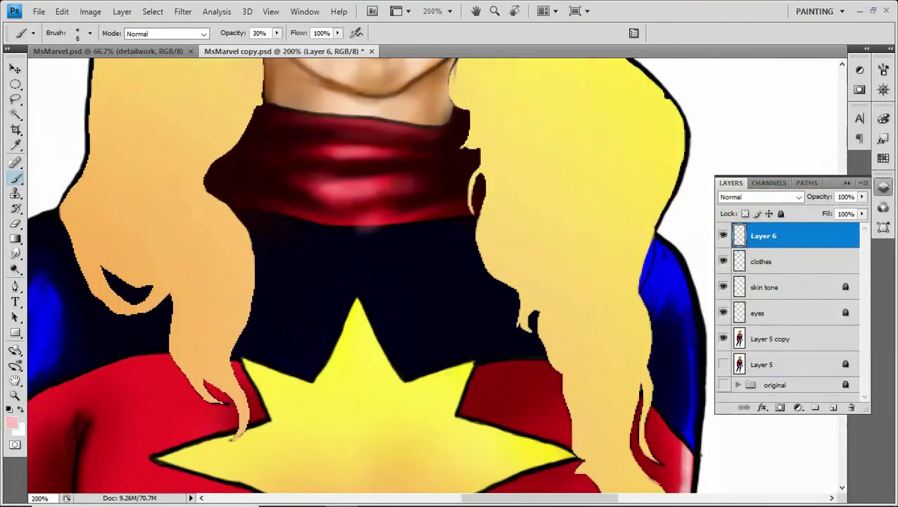
{"action": "key", "text": "bracketleft"}
{"action": "key", "text": "bracketleft"}
{"action": "mouse_move", "coordinate": [318, 187]}
{"action": "left_mouse_down"}
{"action": "mouse_move", "coordinate": [385, 183]}
{"action": "mouse_move", "coordinate": [330, 185]}
{"action": "left_mouse_up"}
{"action": "left_click_drag", "start_coordinate": [366, 183], "coordinate": [409, 181]}
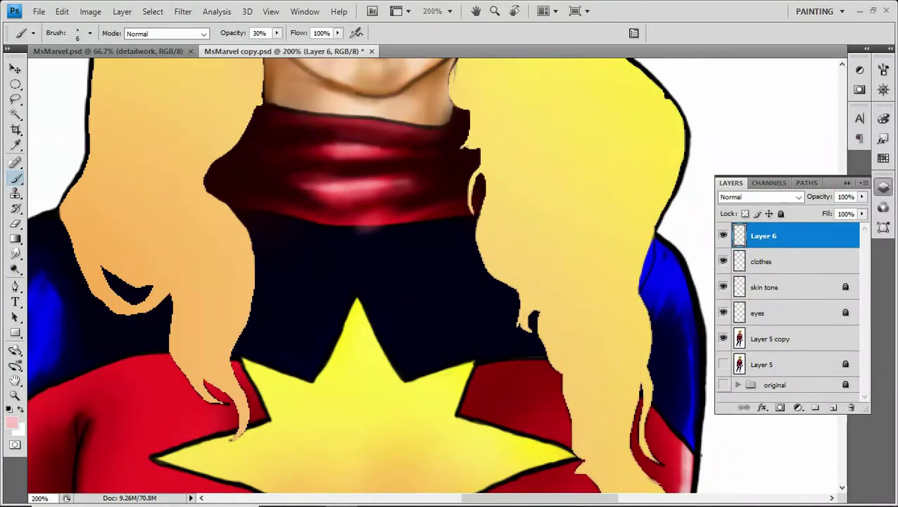
{"action": "mouse_move", "coordinate": [373, 119]}
{"action": "left_mouse_down"}
{"action": "mouse_move", "coordinate": [286, 117]}
{"action": "mouse_move", "coordinate": [356, 117]}
{"action": "left_mouse_up"}
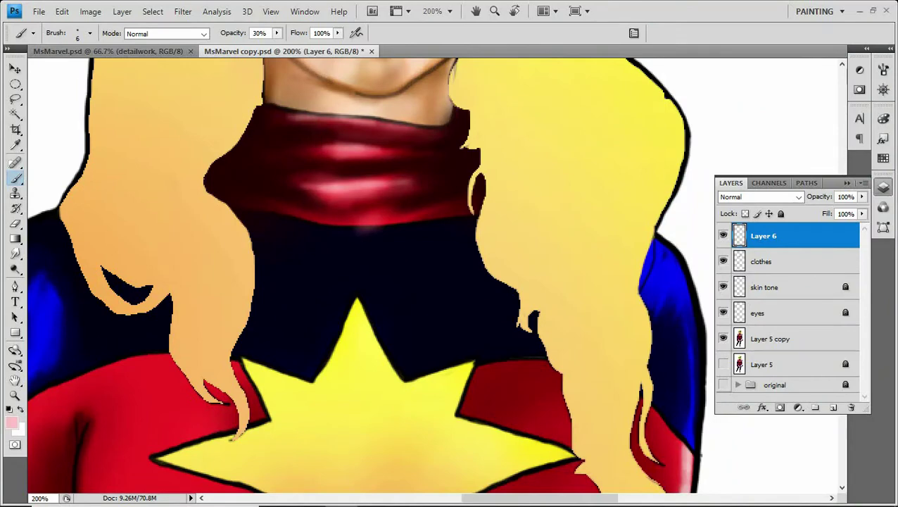
- Paint soft pink highlights on both sides of the chest at 10% opacity, enlarging the brush to size 60
{"action": "key", "text": "ctrl+minus"}
{"action": "key", "text": "ctrl+minus"}
{"action": "key", "text": "ctrl+minus"}
{"action": "key", "text": "bracketright"}
{"action": "key", "text": "bracketright"}
{"action": "key", "text": "bracketright"}
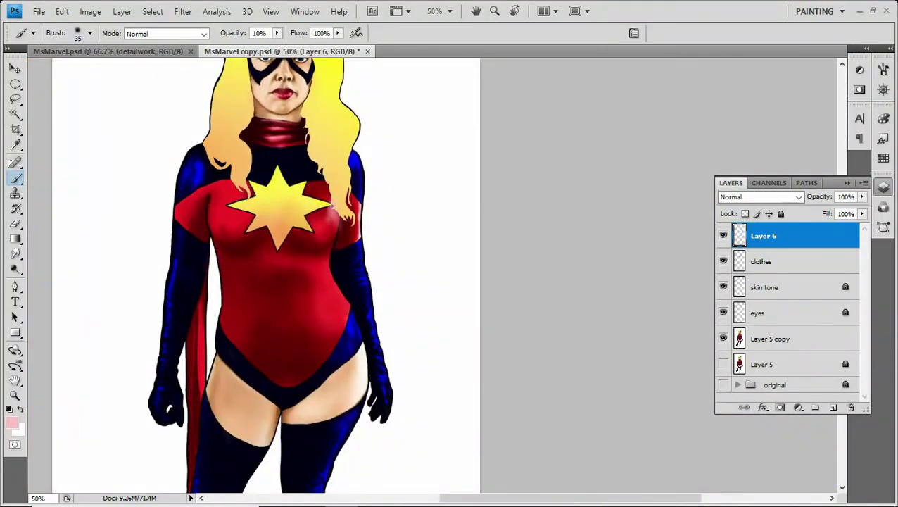
{"action": "key", "text": "bracketright"}
{"action": "key", "text": "bracketright"}
{"action": "key", "text": "bracketright"}
{"action": "left_click_drag", "start_coordinate": [220, 197], "coordinate": [223, 223]}
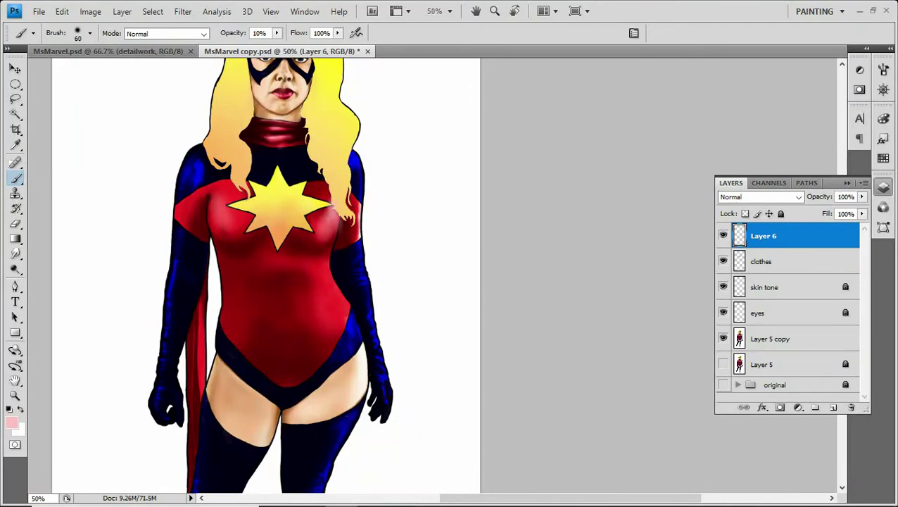
- Glaze broad pale pink highlights over the torso, both red sleeves and the hanging sash with a larger soft brush
{"action": "key", "text": "bracketright"}
{"action": "key", "text": "bracketright"}
{"action": "key", "text": "bracketright"}
{"action": "key", "text": "bracketright"}
{"action": "mouse_move", "coordinate": [233, 288]}
{"action": "left_mouse_down"}
{"action": "mouse_move", "coordinate": [242, 323]}
{"action": "mouse_move", "coordinate": [271, 271]}
{"action": "mouse_move", "coordinate": [304, 271]}
{"action": "mouse_move", "coordinate": [323, 362]}
{"action": "mouse_move", "coordinate": [343, 262]}
{"action": "left_mouse_up"}
{"action": "left_click_drag", "start_coordinate": [352, 184], "coordinate": [352, 253]}
{"action": "mouse_move", "coordinate": [184, 180]}
{"action": "left_mouse_down"}
{"action": "mouse_move", "coordinate": [187, 242]}
{"action": "mouse_move", "coordinate": [215, 180]}
{"action": "left_mouse_up"}
{"action": "mouse_move", "coordinate": [197, 306]}
{"action": "left_mouse_down"}
{"action": "mouse_move", "coordinate": [206, 433]}
{"action": "mouse_move", "coordinate": [223, 282]}
{"action": "left_mouse_up"}
{"action": "left_click_drag", "start_coordinate": [331, 383], "coordinate": [334, 419]}
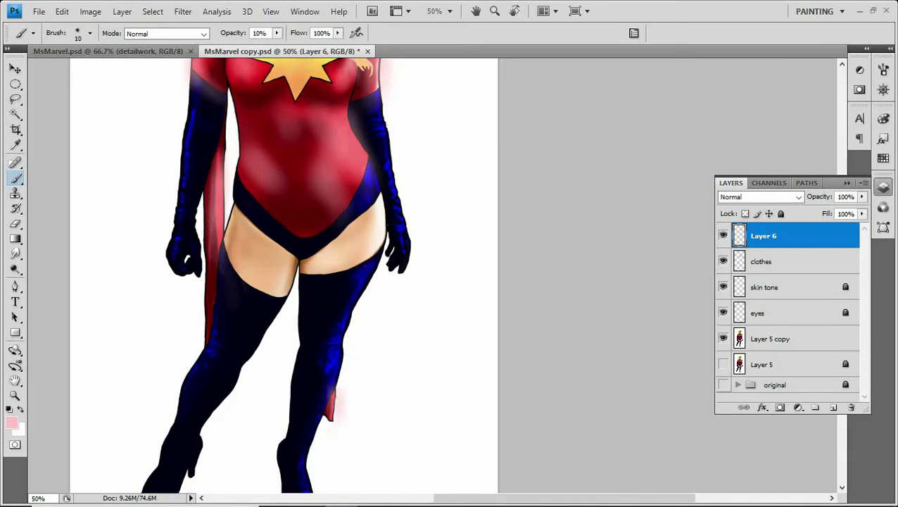
- Highlight the waist edge beside the glove in pale pink with a size 9 brush, and soften it with size 30
{"action": "scroll", "coordinate": [281, 275], "scroll_direction": "up", "scroll_amount": 3}
{"action": "key", "text": "ctrl+alt+0"}
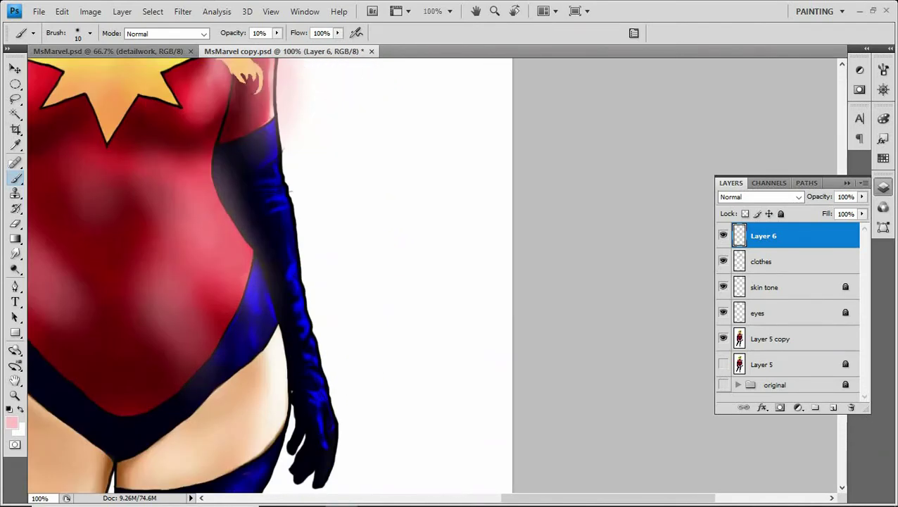
{"action": "key", "text": "bracketleft"}
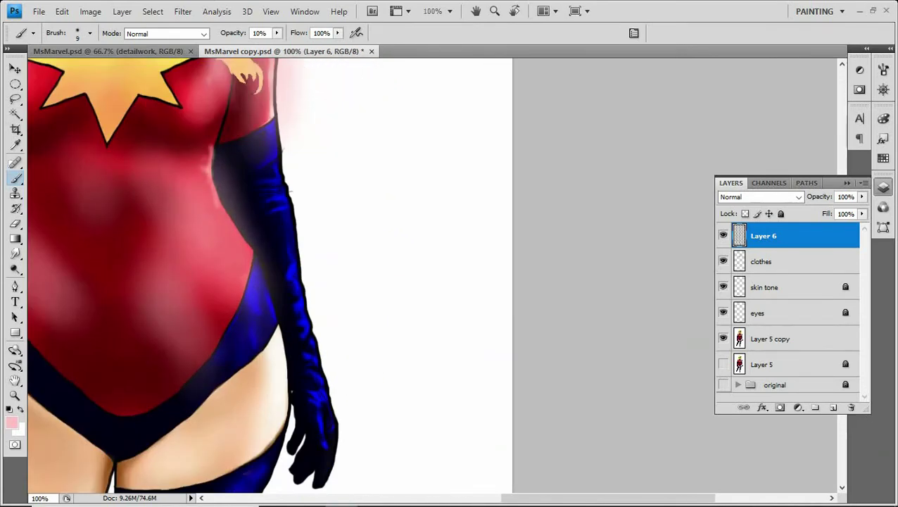
{"action": "left_click_drag", "start_coordinate": [238, 231], "coordinate": [218, 201]}
{"action": "key", "text": "bracketright"}
{"action": "key", "text": "bracketright"}
{"action": "key", "text": "bracketright"}
{"action": "mouse_move", "coordinate": [247, 285]}
{"action": "left_mouse_down"}
{"action": "mouse_move", "coordinate": [240, 225]}
{"action": "mouse_move", "coordinate": [207, 193]}
{"action": "mouse_move", "coordinate": [206, 138]}
{"action": "left_mouse_up"}
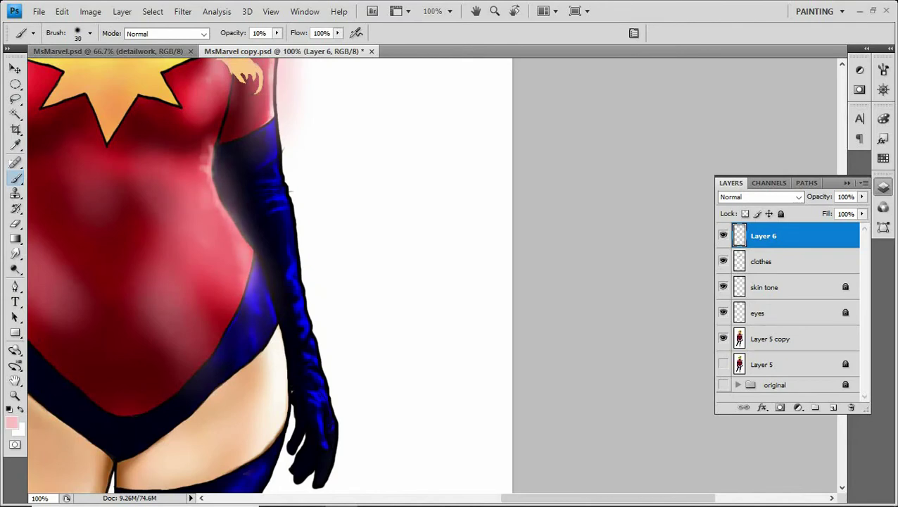
- Brush pale pink highlights onto the sleeve and chest near the long hair lock and across the belly, enlarging the brush to size 50
{"action": "key", "text": "bracketleft"}
{"action": "left_click_drag", "start_coordinate": [266, 126], "coordinate": [262, 210]}
{"action": "key", "text": "bracketright"}
{"action": "key", "text": "bracketright"}
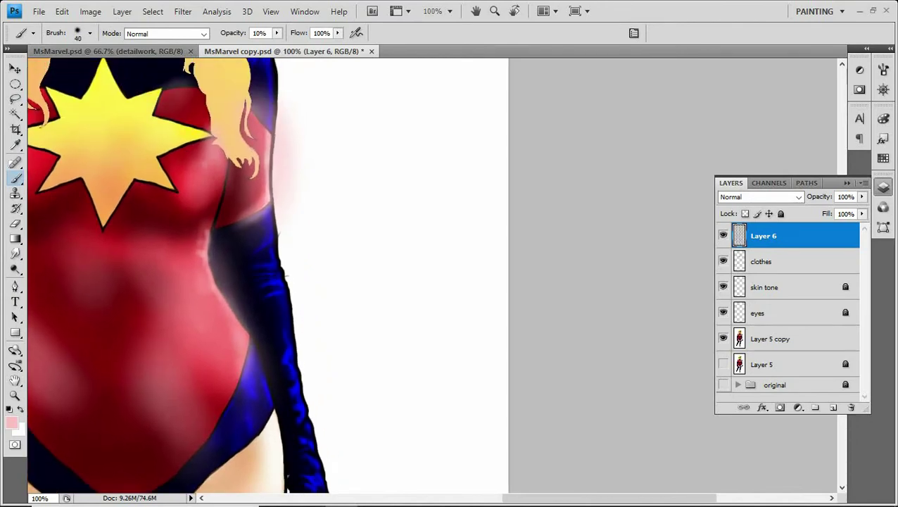
{"action": "left_click_drag", "start_coordinate": [155, 194], "coordinate": [302, 154]}
{"action": "key", "text": "bracketright"}
{"action": "left_click_drag", "start_coordinate": [272, 323], "coordinate": [211, 373]}
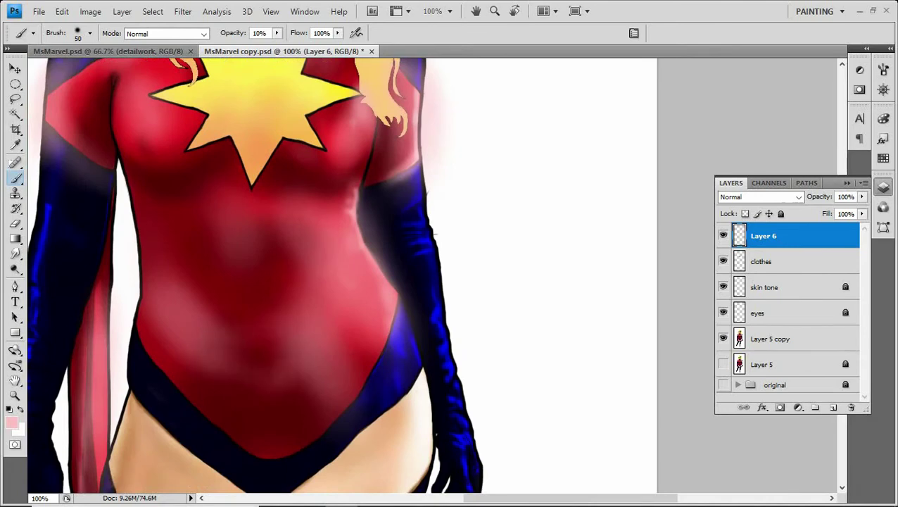
- Add pale pink highlights below the star and along the chest's edge beside the opposite sleeve with a size 40 brush
{"action": "key", "text": "bracketleft"}
{"action": "left_click_drag", "start_coordinate": [296, 209], "coordinate": [304, 233]}
{"action": "left_click_drag", "start_coordinate": [271, 181], "coordinate": [226, 198]}
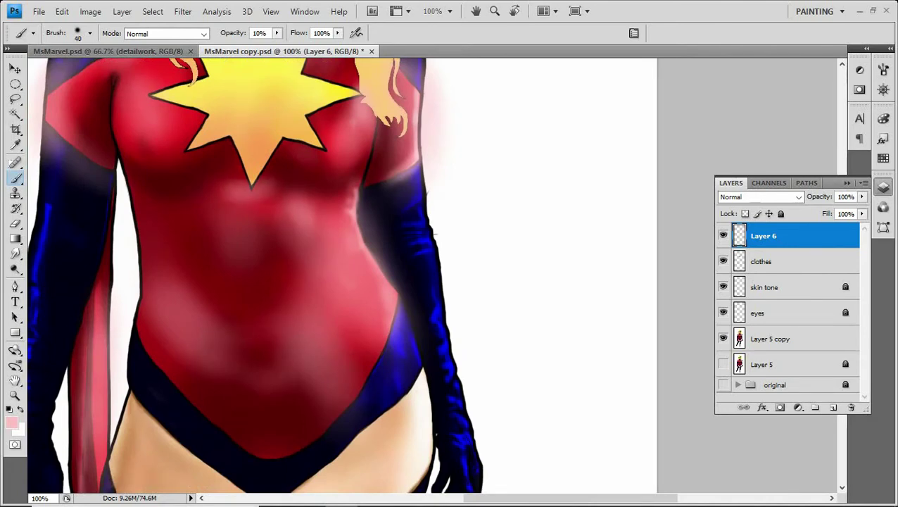
{"action": "mouse_move", "coordinate": [110, 102]}
{"action": "left_mouse_down"}
{"action": "mouse_move", "coordinate": [118, 140]}
{"action": "mouse_move", "coordinate": [154, 156]}
{"action": "left_mouse_up"}
- Glaze pale pink over the scarf, torso, chest and both sleeves at 10% opacity, enlarging the soft brush from size 90 to 125
{"action": "key", "text": "bracketright"}
{"action": "key", "text": "bracketright"}
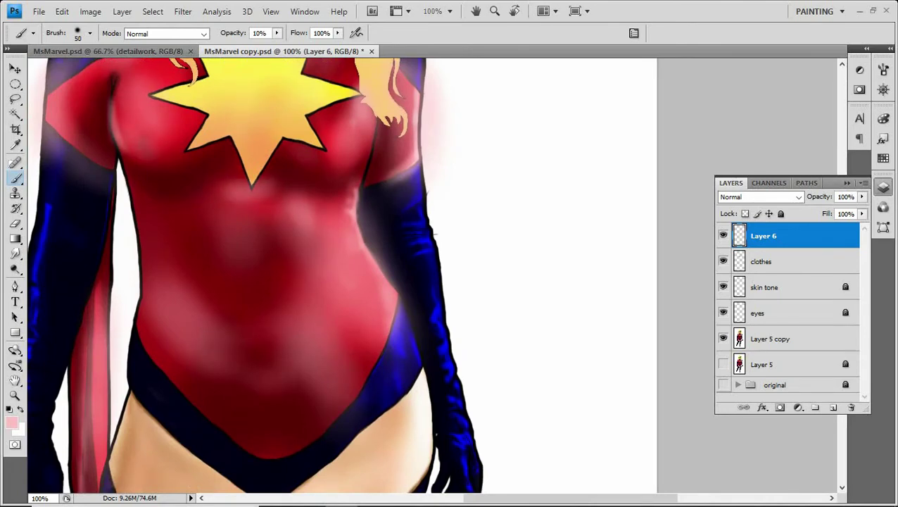
{"action": "key", "text": "ctrl+minus"}
{"action": "key", "text": "ctrl+minus"}
{"action": "key", "text": "ctrl+minus"}
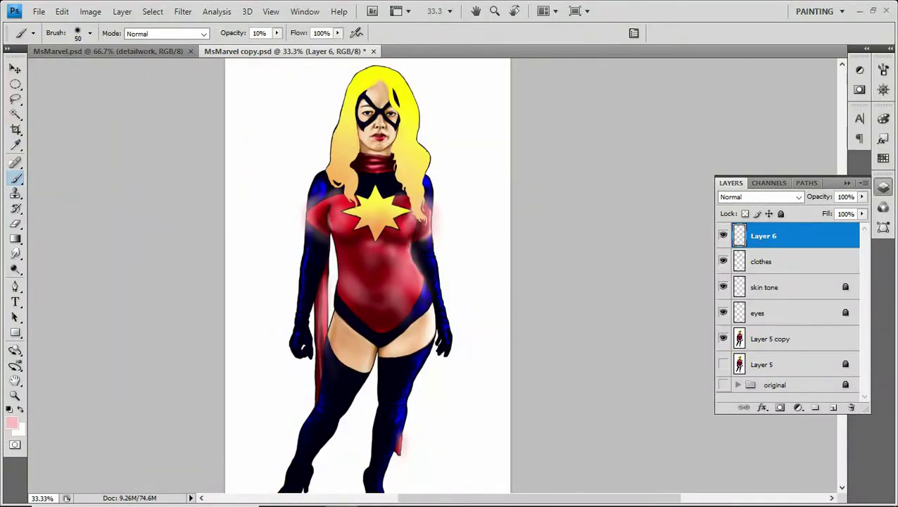
{"action": "key", "text": "bracketright"}
{"action": "key", "text": "bracketright"}
{"action": "key", "text": "bracketright"}
{"action": "key", "text": "bracketright"}
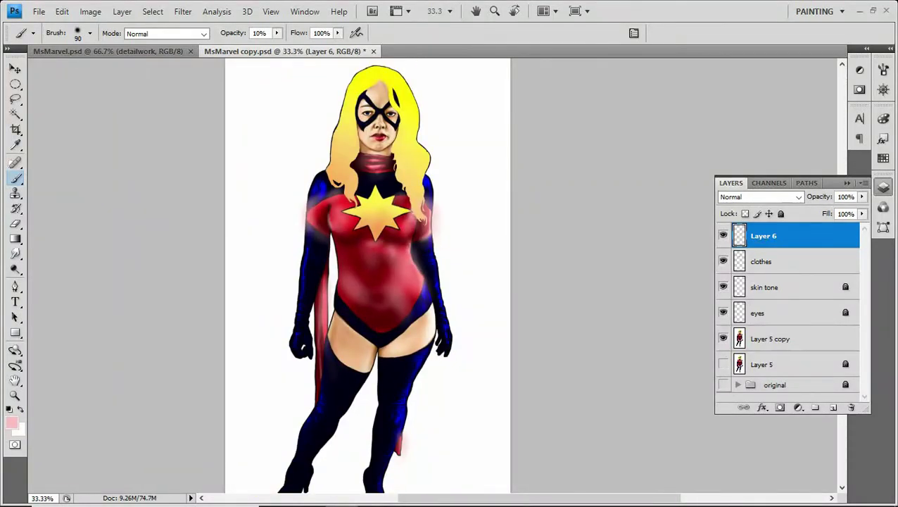
{"action": "mouse_move", "coordinate": [397, 310]}
{"action": "left_mouse_down"}
{"action": "mouse_move", "coordinate": [387, 239]}
{"action": "mouse_move", "coordinate": [331, 207]}
{"action": "left_mouse_up"}
{"action": "left_click_drag", "start_coordinate": [420, 224], "coordinate": [419, 248]}
{"action": "left_click_drag", "start_coordinate": [316, 223], "coordinate": [316, 244]}
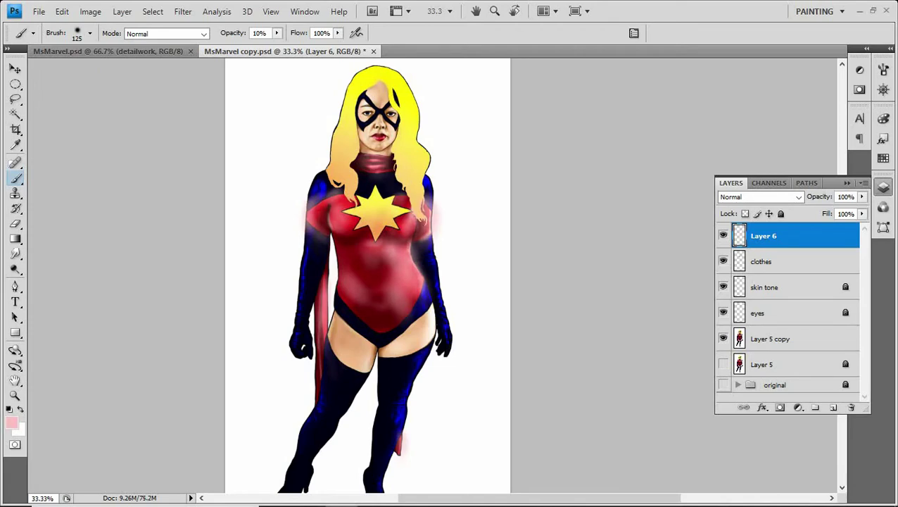
- Select the white background around the figure on Layer 5 copy with the Magic Wand, and contract the selection by 4 pixels
{"action": "key", "text": "e"}
{"action": "key", "text": "ctrl+plus"}
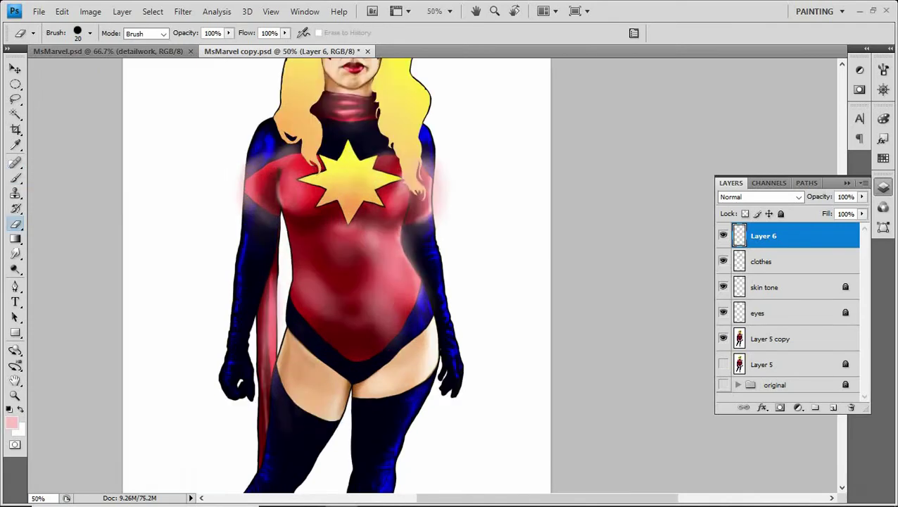
{"action": "left_click", "coordinate": [772, 339]}
{"action": "key", "text": "w"}
{"action": "left_click", "coordinate": [478, 282]}
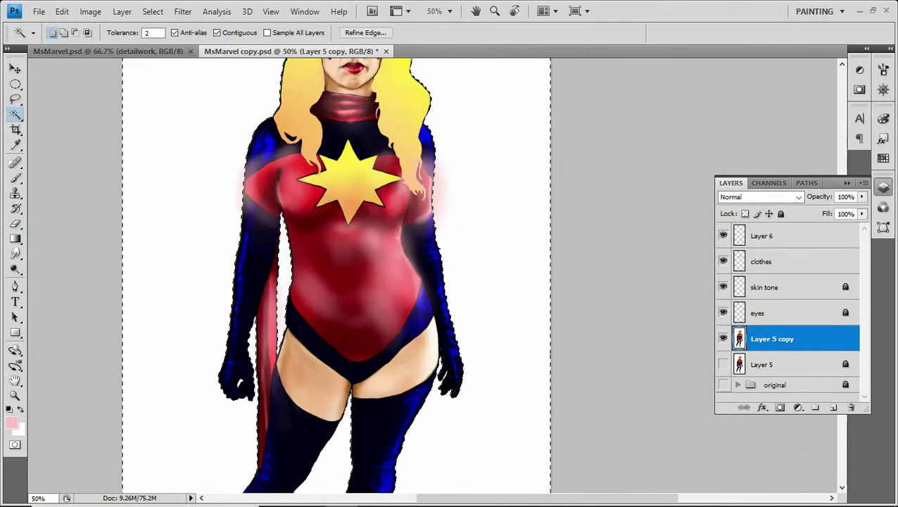
{"action": "left_click", "coordinate": [153, 11]}
{"action": "mouse_move", "coordinate": [150, 156]}
{"action": "left_click", "coordinate": [200, 213]}
{"action": "type", "text": "4"}
{"action": "key", "text": "Return"}
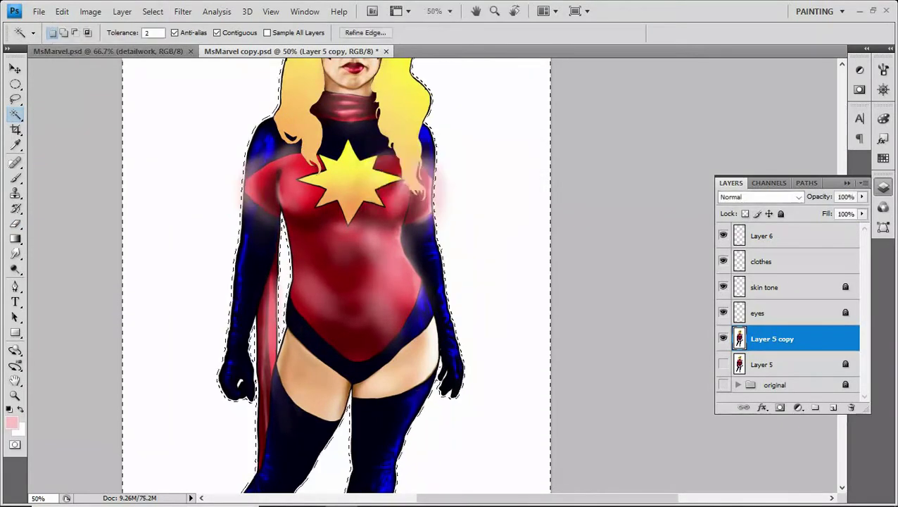
- Expand the background selection twice to bring its edge back to the figure's outline
{"action": "left_click", "coordinate": [152, 12]}
{"action": "left_click", "coordinate": [211, 194]}
{"action": "key", "text": "Return"}
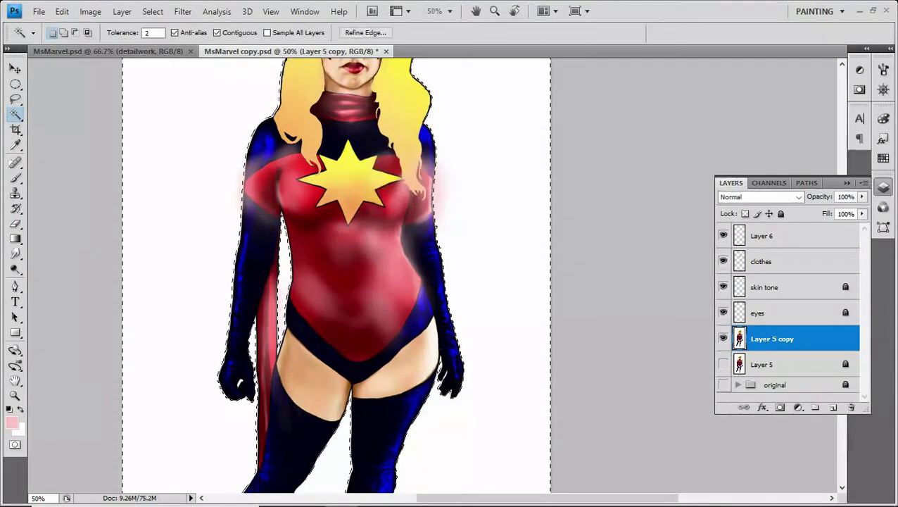
{"action": "left_click", "coordinate": [153, 11]}
{"action": "left_click", "coordinate": [211, 194]}
{"action": "key", "text": "Return"}
- Erase the pink highlight overspill outside the figure on Layer 6 with a size 300 eraser at 100% opacity
{"action": "key", "text": "e"}
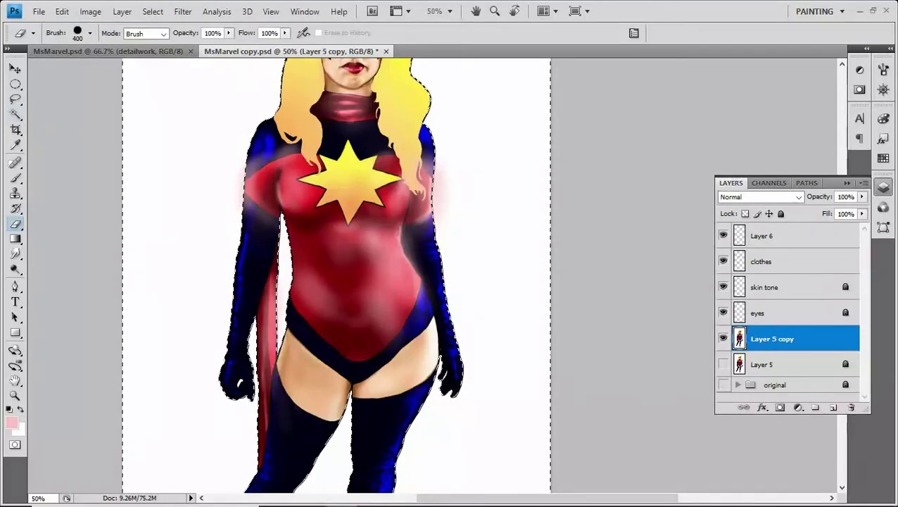
{"action": "left_click", "coordinate": [200, 150]}
{"action": "key", "text": "ctrl+z"}
{"action": "left_click", "coordinate": [764, 236]}
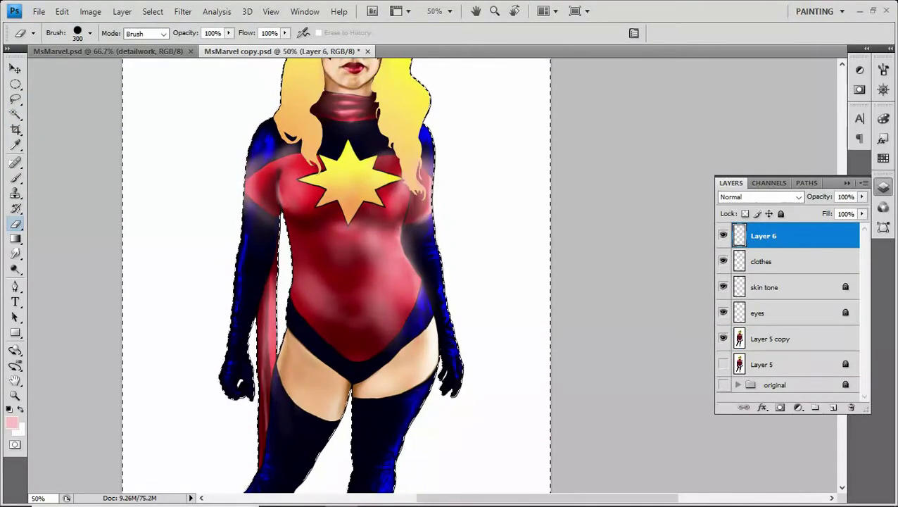
{"action": "key", "text": "ctrl+minus"}
{"action": "key", "text": "ctrl+plus"}
{"action": "key", "text": "ctrl+plus"}
{"action": "key", "text": "ctrl+plus"}
{"action": "key", "text": "ctrl+plus"}
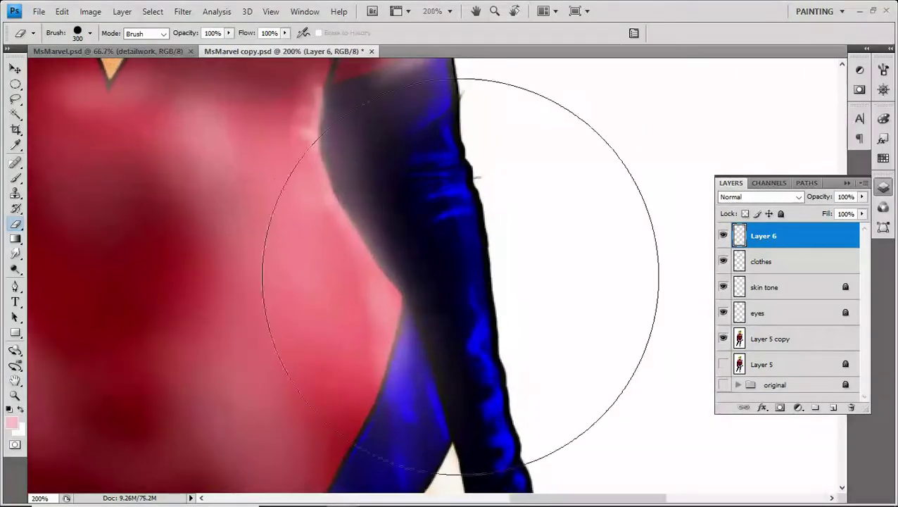
- Erase the pink haze from the glove and the adjoining hip of the briefs on Layer 6 with a size 50 eraser
{"action": "key", "text": "bracketleft"}
{"action": "key", "text": "bracketleft"}
{"action": "key", "text": "bracketleft"}
{"action": "key", "text": "bracketleft"}
{"action": "key", "text": "bracketleft"}
{"action": "key", "text": "bracketleft"}
{"action": "key", "text": "bracketleft"}
{"action": "key", "text": "bracketleft"}
{"action": "key", "text": "bracketleft"}
{"action": "key", "text": "bracketleft"}
{"action": "key", "text": "bracketleft"}
{"action": "key", "text": "bracketleft"}
{"action": "key", "text": "bracketleft"}
{"action": "key", "text": "bracketleft"}
{"action": "left_click_drag", "start_coordinate": [405, 289], "coordinate": [450, 433]}
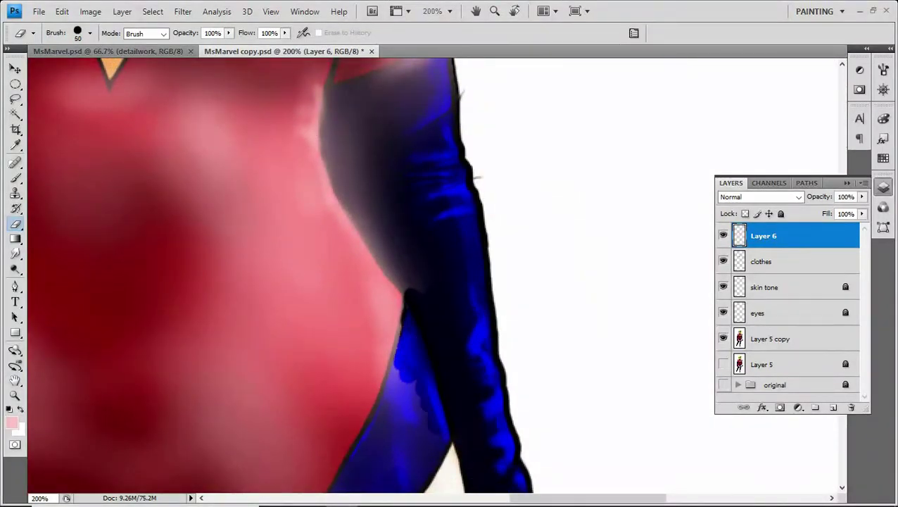
{"action": "left_click_drag", "start_coordinate": [366, 113], "coordinate": [415, 281]}
{"action": "left_click_drag", "start_coordinate": [415, 84], "coordinate": [450, 119]}
{"action": "scroll", "coordinate": [436, 281], "scroll_direction": "down", "scroll_amount": 3}
{"action": "left_click_drag", "start_coordinate": [450, 183], "coordinate": [436, 274]}
- Erase the pink overspill along the border between the red torso and the blue briefs with a fine size 9 eraser
{"action": "key", "text": "bracketleft"}
{"action": "key", "text": "bracketleft"}
{"action": "key", "text": "bracketleft"}
{"action": "key", "text": "bracketleft"}
{"action": "scroll", "coordinate": [436, 281], "scroll_direction": "up", "scroll_amount": 1}
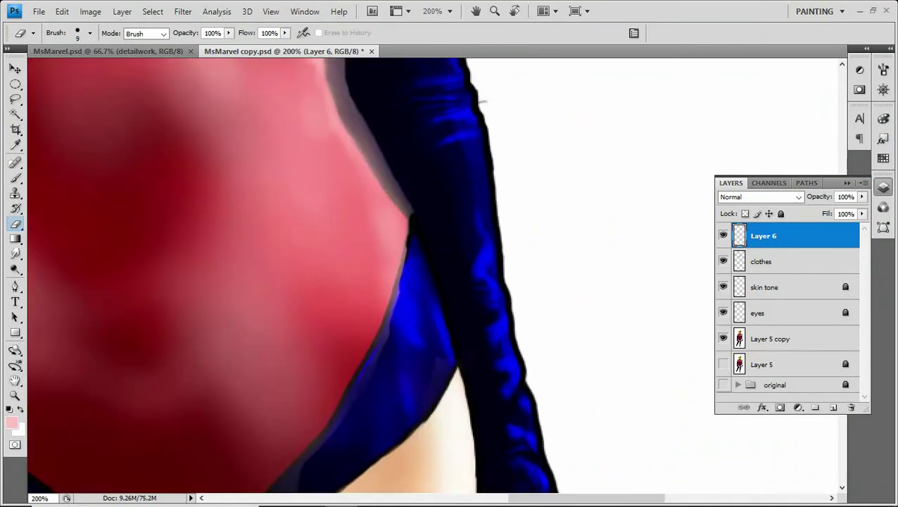
{"action": "left_click_drag", "start_coordinate": [407, 242], "coordinate": [351, 387]}
{"action": "scroll", "coordinate": [422, 282], "scroll_direction": "down", "scroll_amount": 3}
{"action": "scroll", "coordinate": [422, 281], "scroll_direction": "left", "scroll_amount": 3}
{"action": "left_click_drag", "start_coordinate": [469, 242], "coordinate": [375, 353]}
{"action": "key", "text": "bracketleft"}
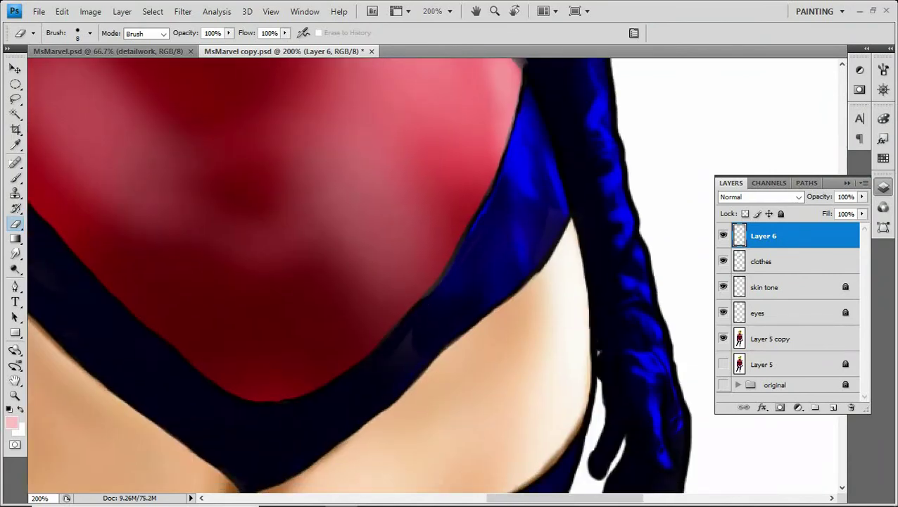
- Erase the pink overspill along the glove's upper edge and below the hair at the shoulder, enlarging the eraser to size 10
{"action": "scroll", "coordinate": [403, 344], "scroll_direction": "up", "scroll_amount": 5}
{"action": "scroll", "coordinate": [403, 345], "scroll_direction": "right", "scroll_amount": 3}
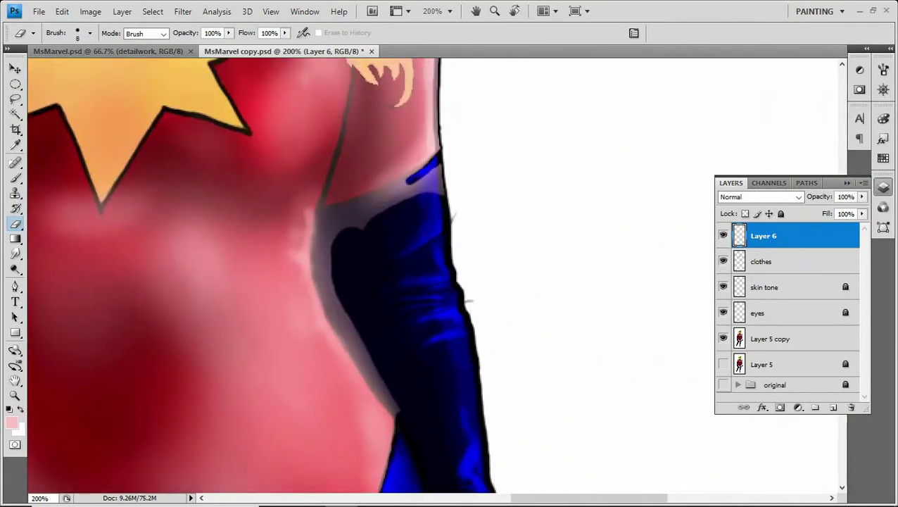
{"action": "mouse_move", "coordinate": [318, 212]}
{"action": "left_mouse_down"}
{"action": "mouse_move", "coordinate": [434, 156]}
{"action": "mouse_move", "coordinate": [398, 200]}
{"action": "mouse_move", "coordinate": [360, 217]}
{"action": "left_mouse_up"}
{"action": "scroll", "coordinate": [422, 281], "scroll_direction": "up", "scroll_amount": 5}
{"action": "scroll", "coordinate": [423, 282], "scroll_direction": "right", "scroll_amount": 2}
{"action": "key", "text": "bracketright"}
{"action": "key", "text": "bracketright"}
{"action": "mouse_move", "coordinate": [284, 144]}
{"action": "left_mouse_down"}
{"action": "mouse_move", "coordinate": [294, 175]}
{"action": "mouse_move", "coordinate": [321, 206]}
{"action": "mouse_move", "coordinate": [296, 149]}
{"action": "left_mouse_up"}
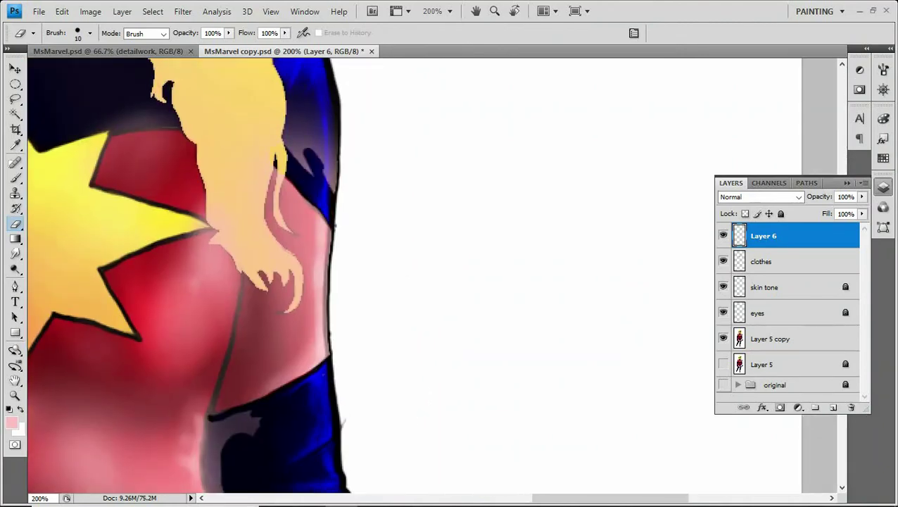
{"action": "left_click_drag", "start_coordinate": [289, 95], "coordinate": [323, 184]}
- Clear the pink haze from the blue shoulder with a size 50 eraser and clean the red sleeve's outer outline
{"action": "scroll", "coordinate": [211, 281], "scroll_direction": "up", "scroll_amount": 3}
{"action": "key", "text": "bracketright"}
{"action": "key", "text": "bracketright"}
{"action": "key", "text": "bracketright"}
{"action": "key", "text": "bracketright"}
{"action": "scroll", "coordinate": [211, 282], "scroll_direction": "down", "scroll_amount": 5}
{"action": "scroll", "coordinate": [211, 281], "scroll_direction": "left", "scroll_amount": 2}
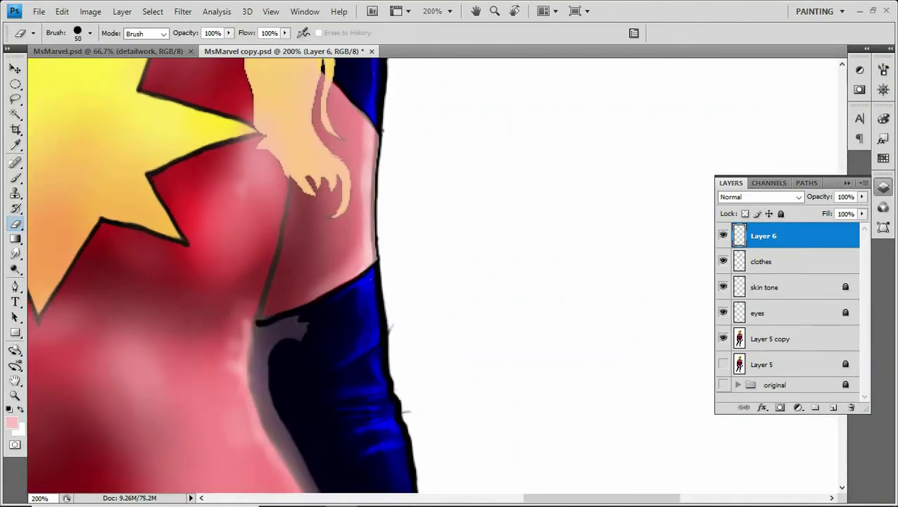
{"action": "left_click_drag", "start_coordinate": [373, 133], "coordinate": [373, 262]}
- Erase the overspill along the glove's inner outline at size 8, and clear the remaining haze inside it at size 20
{"action": "scroll", "coordinate": [422, 282], "scroll_direction": "down", "scroll_amount": 4}
{"action": "scroll", "coordinate": [422, 282], "scroll_direction": "left", "scroll_amount": 2}
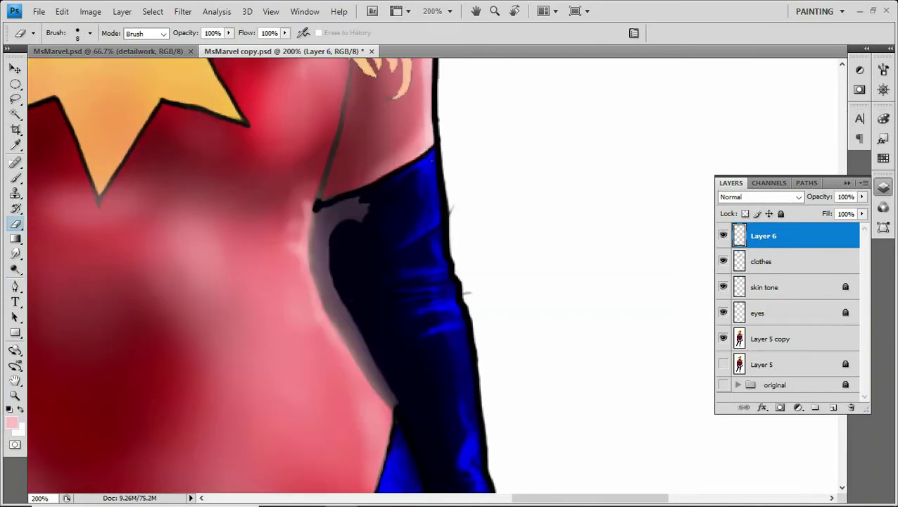
{"action": "mouse_move", "coordinate": [309, 211]}
{"action": "left_mouse_down"}
{"action": "mouse_move", "coordinate": [311, 253]}
{"action": "mouse_move", "coordinate": [344, 340]}
{"action": "mouse_move", "coordinate": [313, 232]}
{"action": "mouse_move", "coordinate": [362, 303]}
{"action": "left_mouse_up"}
{"action": "scroll", "coordinate": [344, 340], "scroll_direction": "down", "scroll_amount": 4}
{"action": "scroll", "coordinate": [344, 341], "scroll_direction": "right", "scroll_amount": 1}
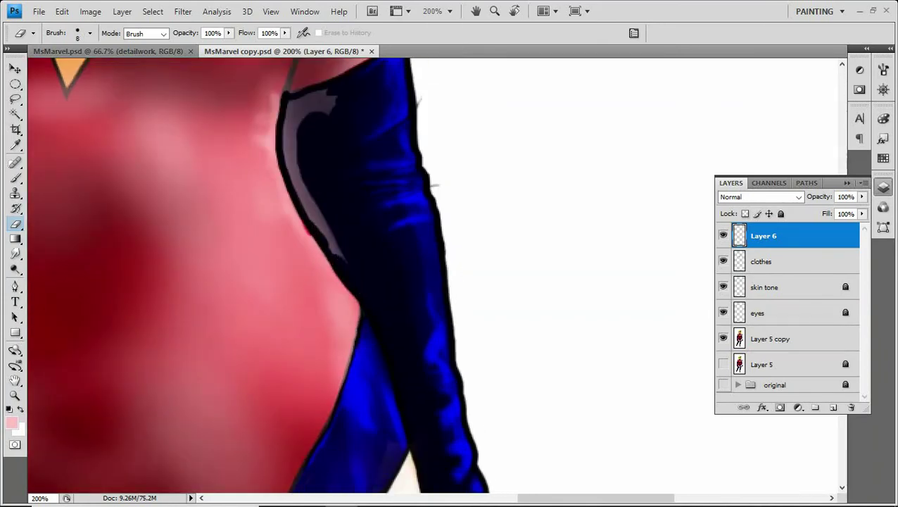
{"action": "key", "text": "bracketright"}
{"action": "key", "text": "bracketright"}
{"action": "key", "text": "bracketright"}
{"action": "mouse_move", "coordinate": [290, 118]}
{"action": "left_mouse_down"}
{"action": "mouse_move", "coordinate": [302, 184]}
{"action": "mouse_move", "coordinate": [337, 260]}
{"action": "left_mouse_up"}
- Erase the pink from the hair tips and the shaded part of the sleeve beneath them with a size 20 eraser
{"action": "scroll", "coordinate": [337, 261], "scroll_direction": "up", "scroll_amount": 3}
{"action": "scroll", "coordinate": [337, 260], "scroll_direction": "left", "scroll_amount": 1}
{"action": "mouse_move", "coordinate": [342, 197]}
{"action": "left_mouse_down"}
{"action": "mouse_move", "coordinate": [316, 210]}
{"action": "mouse_move", "coordinate": [336, 224]}
{"action": "mouse_move", "coordinate": [344, 247]}
{"action": "mouse_move", "coordinate": [323, 311]}
{"action": "left_mouse_up"}
{"action": "scroll", "coordinate": [338, 260], "scroll_direction": "up", "scroll_amount": 3}
{"action": "scroll", "coordinate": [337, 261], "scroll_direction": "right", "scroll_amount": 1}
{"action": "left_click_drag", "start_coordinate": [300, 283], "coordinate": [294, 345]}
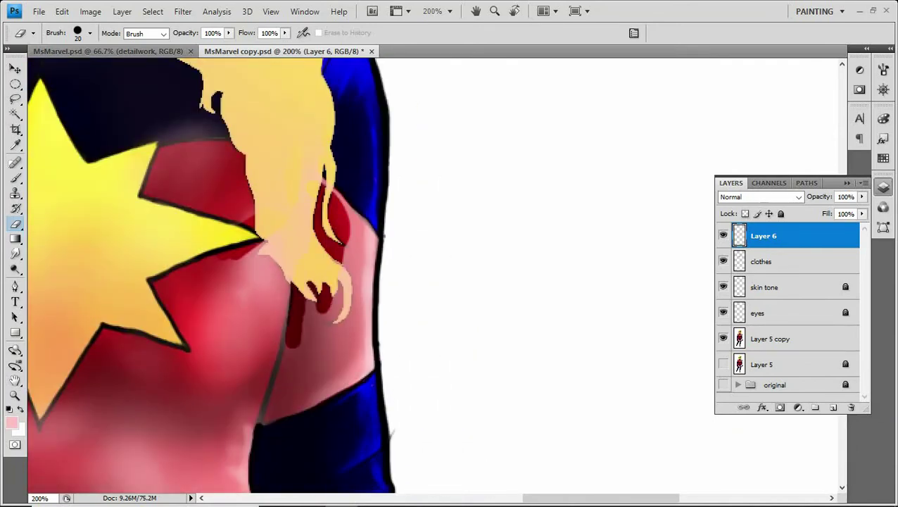
{"action": "mouse_move", "coordinate": [288, 303]}
{"action": "left_mouse_down"}
{"action": "mouse_move", "coordinate": [282, 418]}
{"action": "mouse_move", "coordinate": [327, 296]}
{"action": "left_mouse_up"}
{"action": "left_click_drag", "start_coordinate": [349, 200], "coordinate": [327, 352]}
{"action": "left_click_drag", "start_coordinate": [352, 292], "coordinate": [313, 403]}
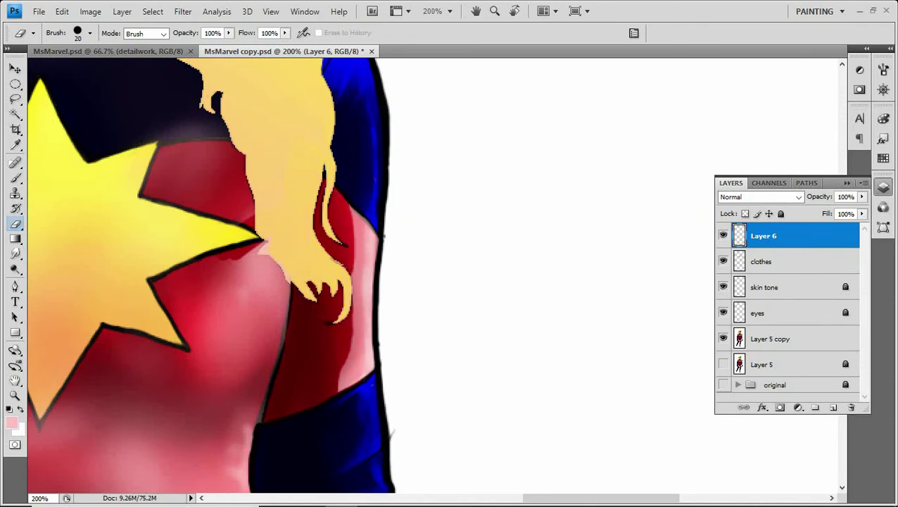
- Soften the inner edge of the sleeve's pink highlight with a soft size 25 eraser at 10% opacity
{"action": "scroll", "coordinate": [238, 274], "scroll_direction": "down", "scroll_amount": 3}
{"action": "key", "text": "bracketleft"}
{"action": "key", "text": "bracketleft"}
{"action": "key", "text": "bracketleft"}
{"action": "key", "text": "bracketleft"}
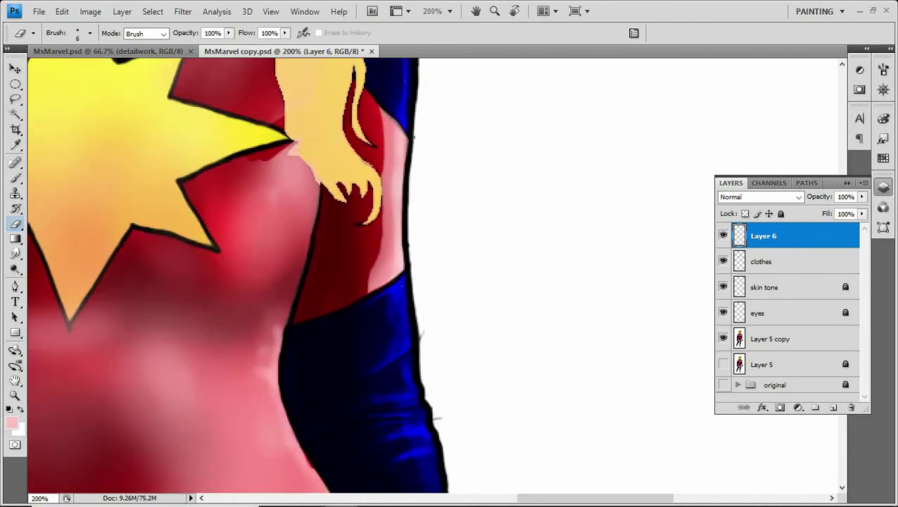
{"action": "key", "text": "1"}
{"action": "right_click", "coordinate": [359, 318]}
{"action": "double_click", "coordinate": [462, 433]}
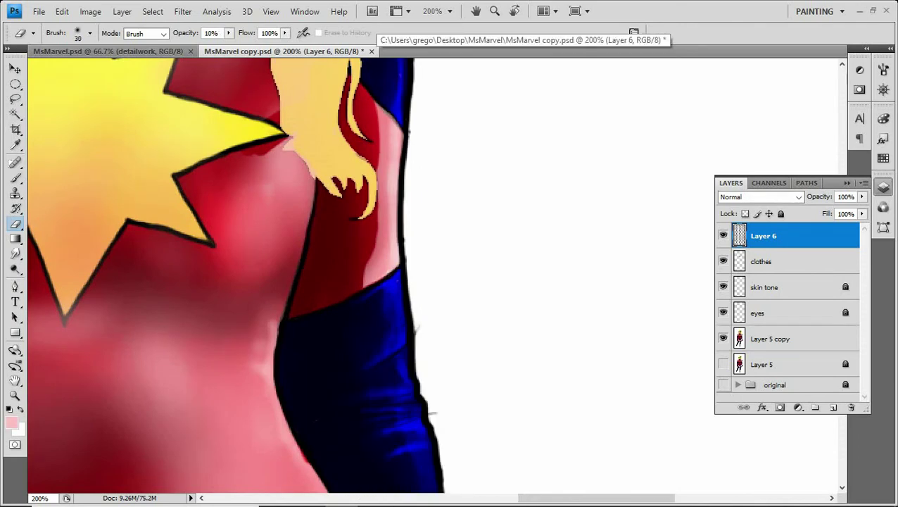
{"action": "key", "text": "bracketleft"}
{"action": "mouse_move", "coordinate": [381, 116]}
{"action": "left_mouse_down"}
{"action": "mouse_move", "coordinate": [380, 242]}
{"action": "mouse_move", "coordinate": [366, 278]}
{"action": "left_mouse_up"}
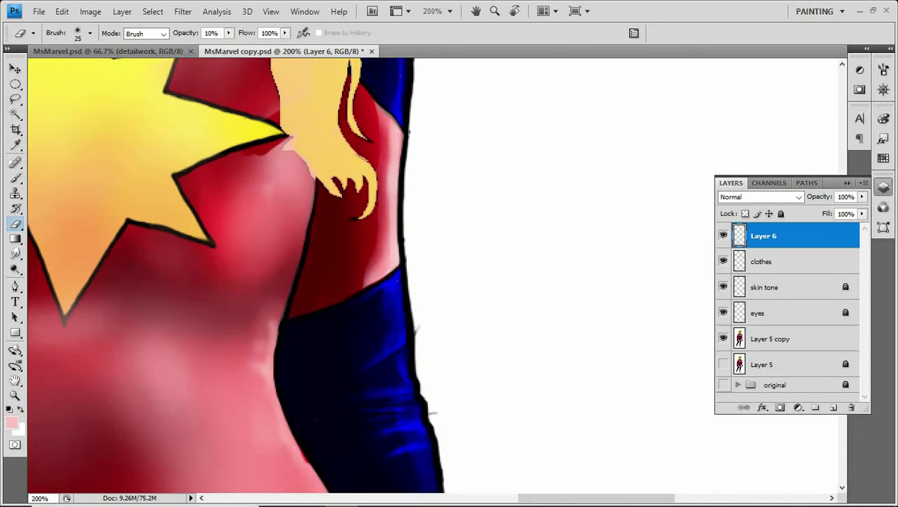
- Restore the eraser to 100% opacity and clear the pink haze from the stocking beside the scarf, enlarging it from size 8 to 30
{"action": "scroll", "coordinate": [436, 275], "scroll_direction": "down", "scroll_amount": 5}
{"action": "scroll", "coordinate": [436, 274], "scroll_direction": "left", "scroll_amount": 5}
{"action": "key", "text": "bracketleft"}
{"action": "key", "text": "bracketleft"}
{"action": "key", "text": "0"}
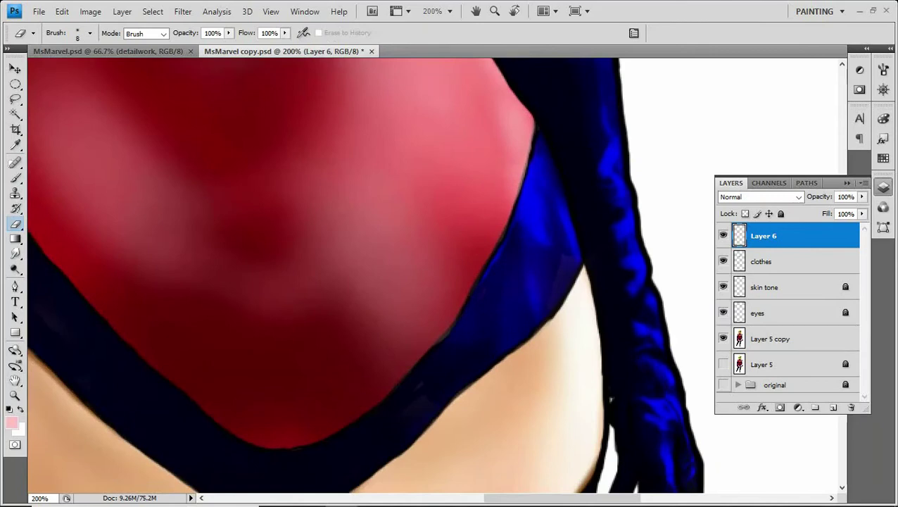
{"action": "scroll", "coordinate": [436, 274], "scroll_direction": "down", "scroll_amount": 3}
{"action": "scroll", "coordinate": [436, 275], "scroll_direction": "left", "scroll_amount": 5}
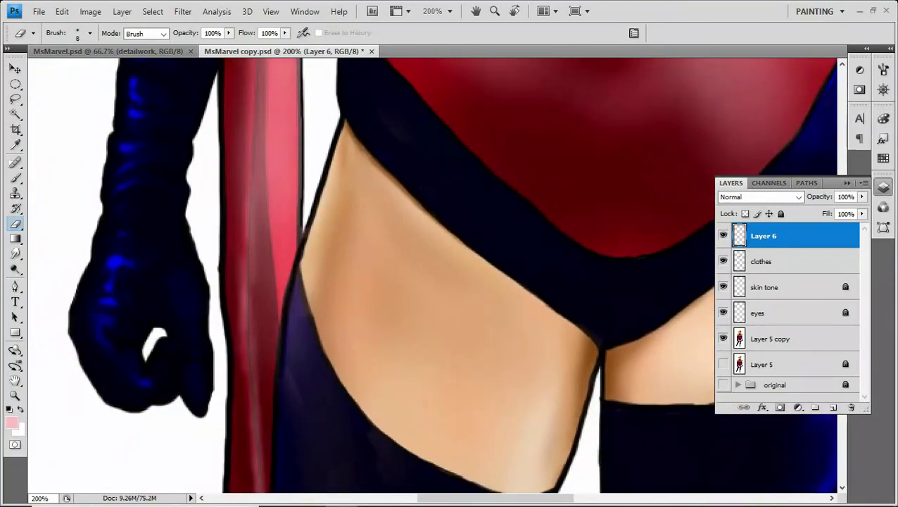
{"action": "key", "text": "bracketright"}
{"action": "key", "text": "bracketright"}
{"action": "key", "text": "bracketright"}
{"action": "key", "text": "bracketright"}
{"action": "key", "text": "bracketright"}
{"action": "scroll", "coordinate": [436, 274], "scroll_direction": "down", "scroll_amount": 8}
{"action": "scroll", "coordinate": [436, 274], "scroll_direction": "right", "scroll_amount": 5}
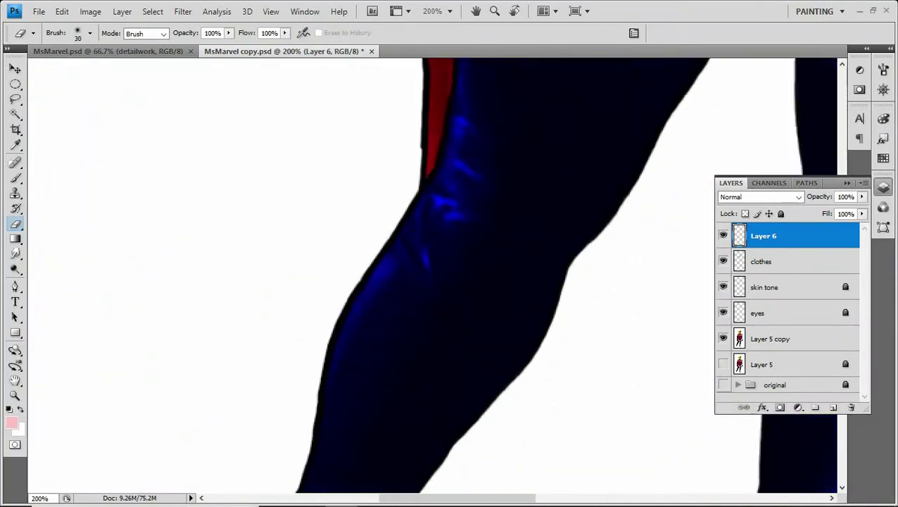
- Erase the pink overspill on the blue legs around the scarf's lower end
{"action": "mouse_move", "coordinate": [418, 190]}
{"action": "left_mouse_down"}
{"action": "mouse_move", "coordinate": [412, 324]}
{"action": "mouse_move", "coordinate": [376, 215]}
{"action": "mouse_move", "coordinate": [395, 232]}
{"action": "mouse_move", "coordinate": [401, 257]}
{"action": "mouse_move", "coordinate": [405, 225]}
{"action": "left_mouse_up"}
{"action": "key", "text": "b"}
{"action": "key", "text": "e"}
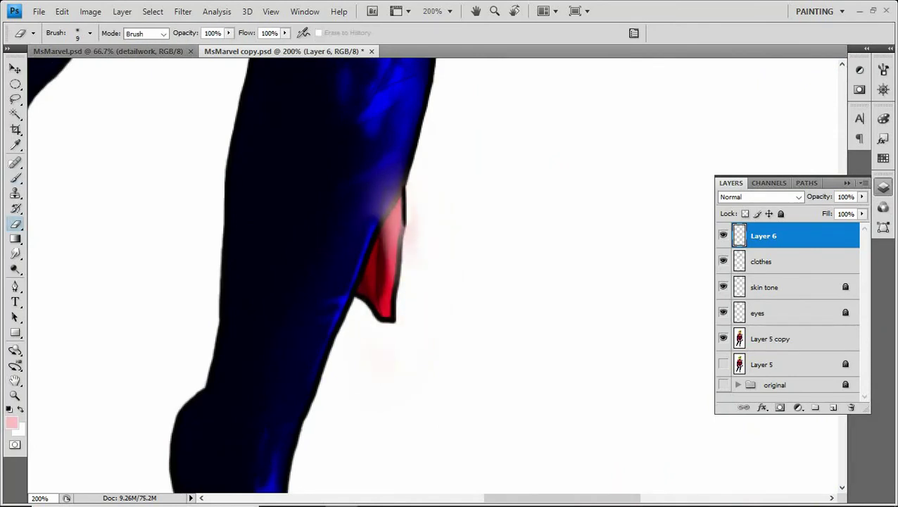
{"action": "left_click_drag", "start_coordinate": [394, 173], "coordinate": [387, 226]}
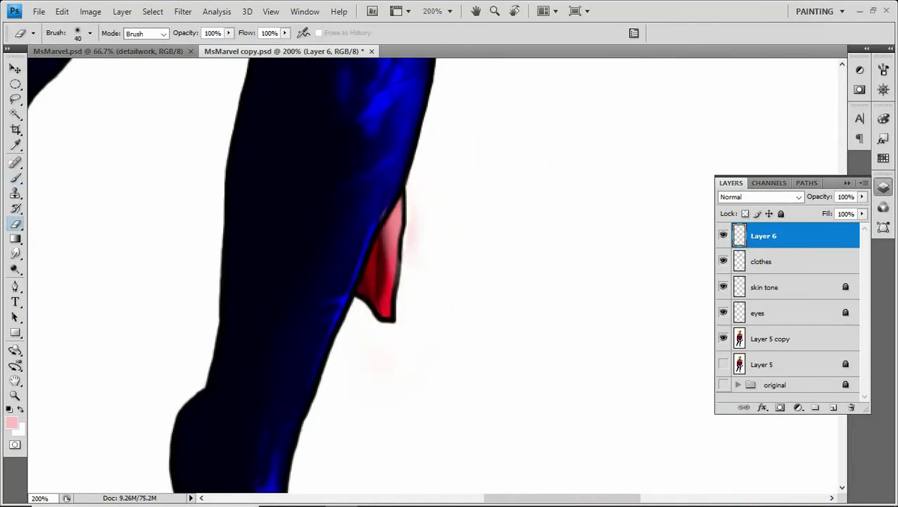
- Soften the pink highlight on the hanging scarf with a size 15 eraser at 30% opacity
{"action": "key", "text": "ctrl+0"}
{"action": "key", "text": "ctrl+alt+0"}
{"action": "left_click_drag", "start_coordinate": [352, 282], "coordinate": [451, 254]}
{"action": "left_click_drag", "start_coordinate": [207, 265], "coordinate": [207, 331]}
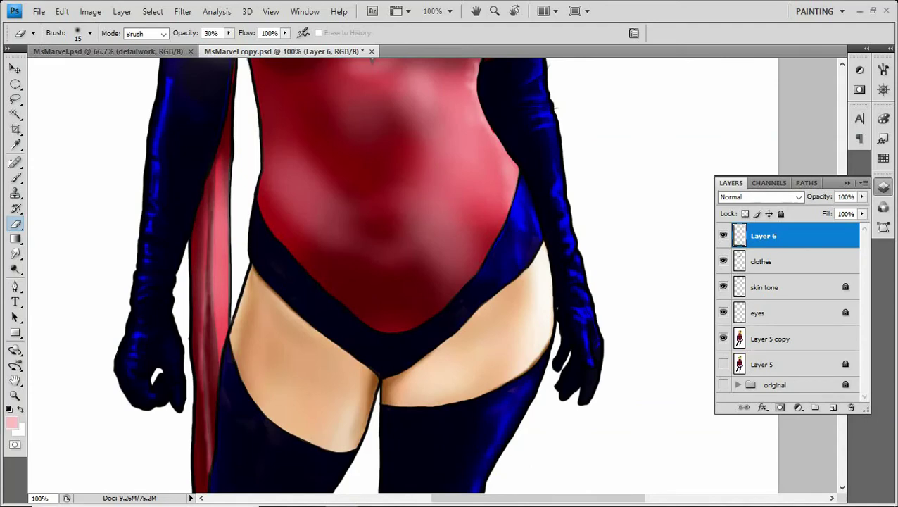
{"action": "scroll", "coordinate": [401, 274], "scroll_direction": "down", "scroll_amount": 3}
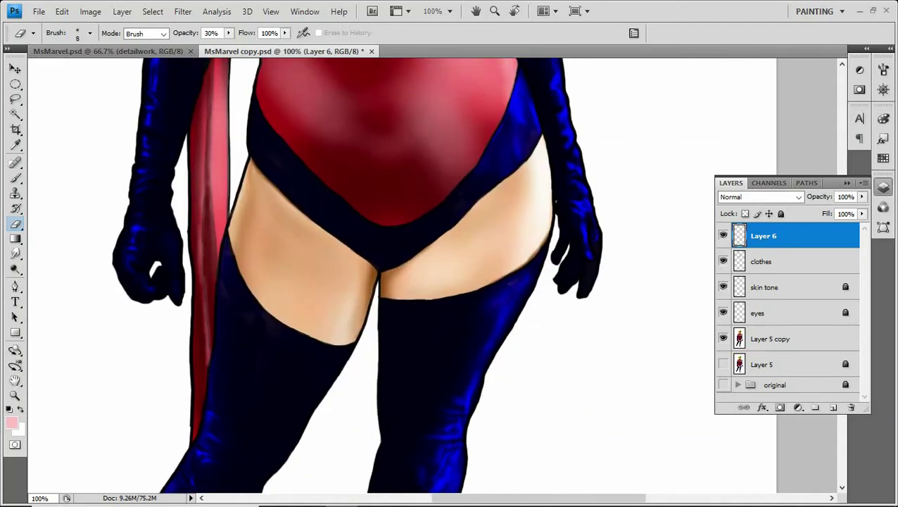
- Erase the pink overspill along the scarf's outlines beside the glove with a size 10 eraser at 100% opacity
{"action": "key", "text": "ctrl+plus"}
{"action": "key", "text": "ctrl+plus"}
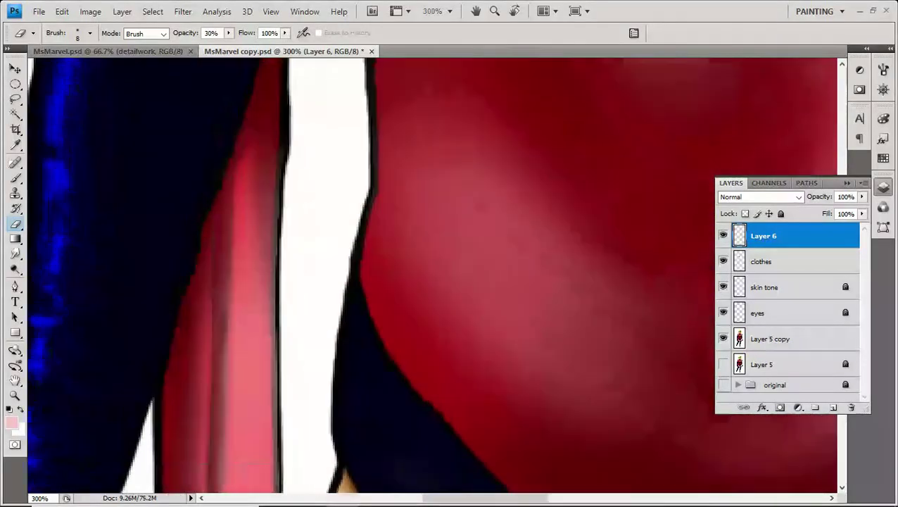
{"action": "key", "text": "bracketright"}
{"action": "key", "text": "bracketright"}
{"action": "key", "text": "bracketright"}
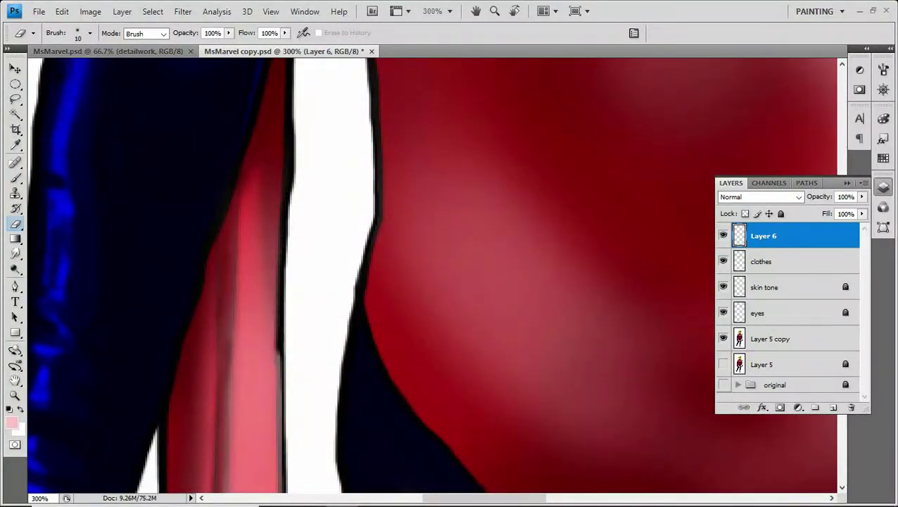
{"action": "scroll", "coordinate": [281, 394], "scroll_direction": "down", "scroll_amount": 5}
- Add a new empty layer above Layer 6
{"action": "key", "text": "ctrl+minus"}
{"action": "key", "text": "ctrl+minus"}
{"action": "key", "text": "ctrl+minus"}
{"action": "key", "text": "ctrl+minus"}
{"action": "key", "text": "ctrl+minus"}
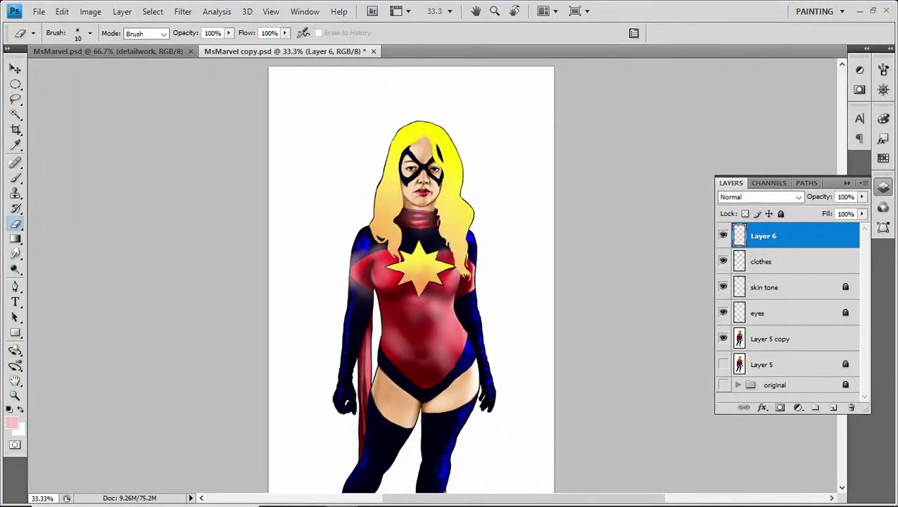
{"action": "scroll", "coordinate": [788, 310], "scroll_direction": "down", "scroll_amount": 5}
{"action": "scroll", "coordinate": [789, 310], "scroll_direction": "up", "scroll_amount": 2}
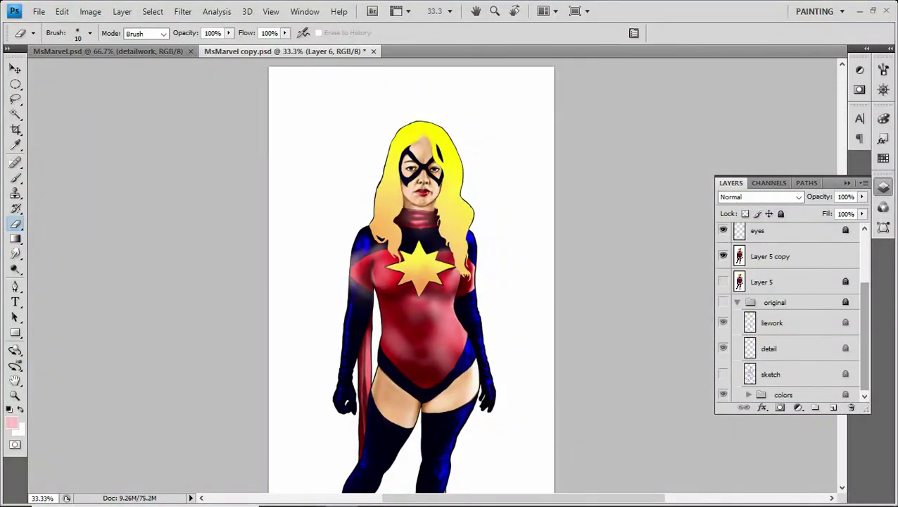
{"action": "scroll", "coordinate": [788, 310], "scroll_direction": "up", "scroll_amount": 3}
{"action": "key", "text": "shift+alt+bracketleft"}
{"action": "key", "text": "shift+alt+bracketleft"}
{"action": "key", "text": "shift+alt+bracketleft"}
{"action": "key", "text": "shift+alt+bracketleft"}
{"action": "key", "text": "shift+alt+bracketleft"}
{"action": "key", "text": "shift+alt+bracketleft"}
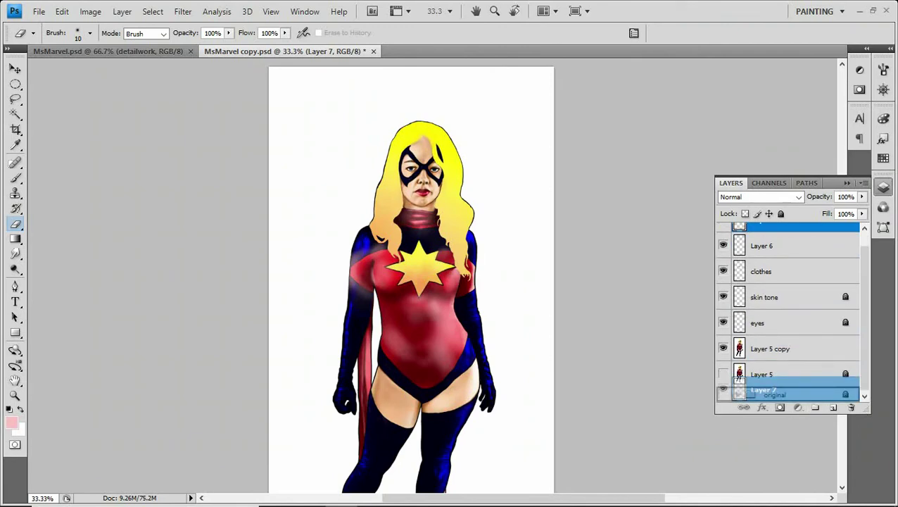
{"action": "key", "text": "ctrl+shift+alt+e"}
{"action": "right_click", "coordinate": [795, 236]}
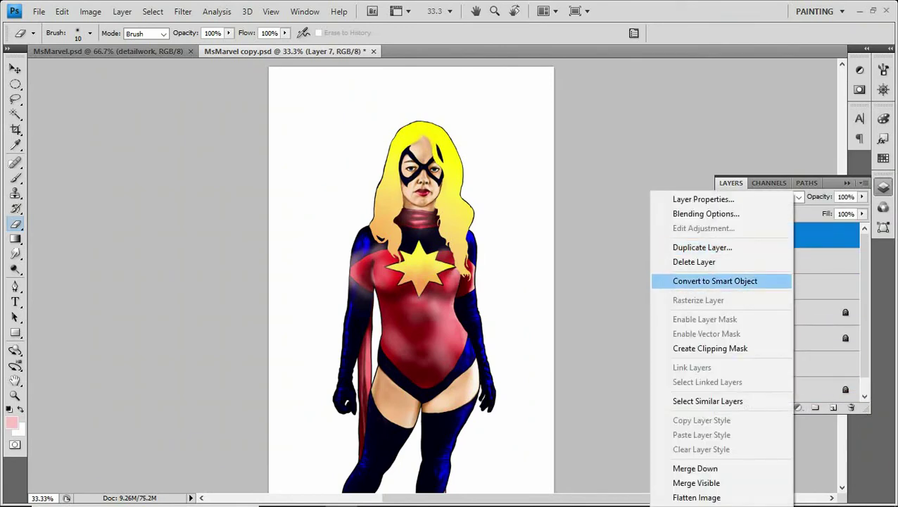
{"action": "key", "text": "Escape"}
- Erase the pink overspill around the lower points of the chest star on Layer 6 with a size 8 eraser
{"action": "key", "text": "ctrl+plus"}
{"action": "key", "text": "ctrl+plus"}
{"action": "key", "text": "ctrl+plus"}
{"action": "key", "text": "ctrl+plus"}
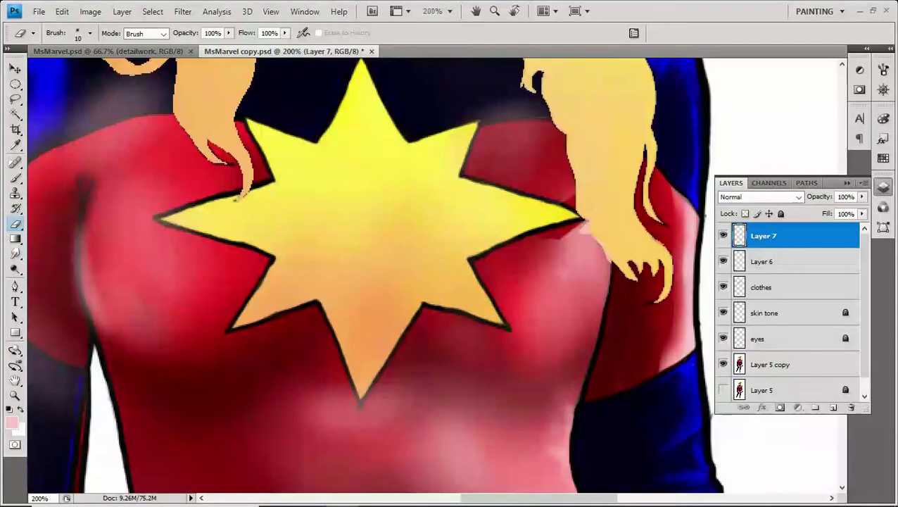
{"action": "key", "text": "alt+bracketleft"}
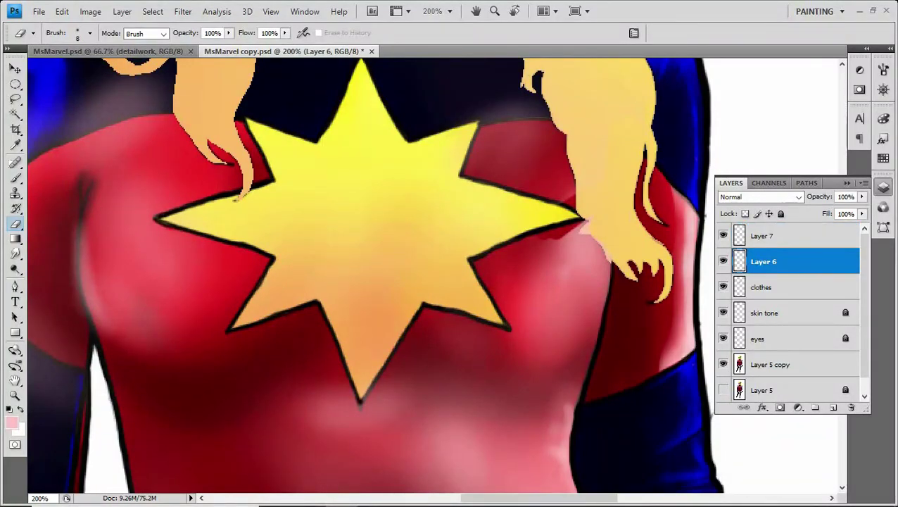
{"action": "mouse_move", "coordinate": [394, 422]}
{"action": "left_mouse_down"}
{"action": "mouse_move", "coordinate": [344, 116]}
{"action": "mouse_move", "coordinate": [571, 231]}
{"action": "mouse_move", "coordinate": [615, 396]}
{"action": "left_mouse_up"}
- Clear the pink haze from the star, the navy upper chest and the blue shoulder with a size 40 eraser
{"action": "key", "text": "bracketright"}
{"action": "key", "text": "bracketright"}
{"action": "key", "text": "bracketright"}
{"action": "key", "text": "bracketright"}
{"action": "key", "text": "bracketright"}
{"action": "key", "text": "bracketright"}
{"action": "key", "text": "bracketright"}
{"action": "key", "text": "bracketright"}
{"action": "mouse_move", "coordinate": [288, 380]}
{"action": "left_mouse_down"}
{"action": "mouse_move", "coordinate": [197, 317]}
{"action": "mouse_move", "coordinate": [166, 264]}
{"action": "mouse_move", "coordinate": [261, 105]}
{"action": "mouse_move", "coordinate": [380, 70]}
{"action": "left_mouse_up"}
{"action": "left_click_drag", "start_coordinate": [352, 105], "coordinate": [268, 126]}
{"action": "left_click_drag", "start_coordinate": [275, 204], "coordinate": [294, 367]}
{"action": "left_click_drag", "start_coordinate": [577, 267], "coordinate": [317, 331]}
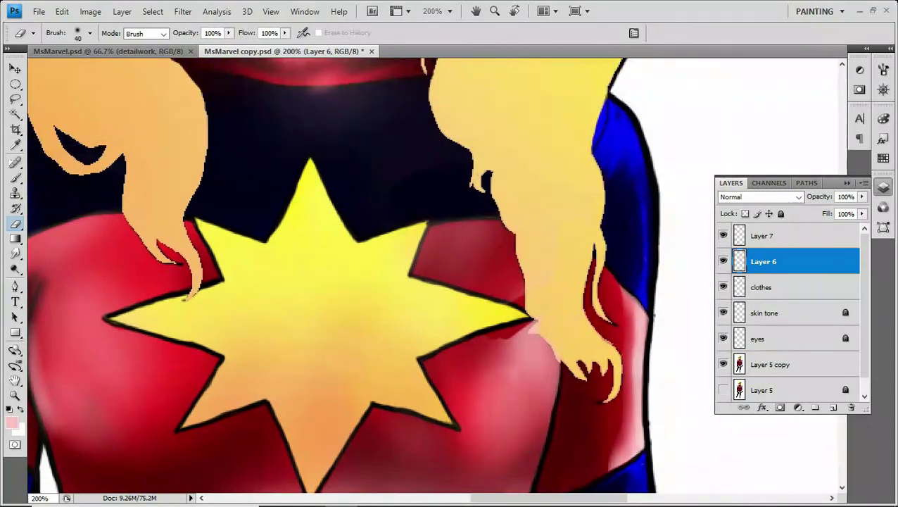
- Lower the opacity of Layer 6 to 85%
{"action": "key", "text": "ctrl+minus"}
{"action": "key", "text": "ctrl+minus"}
{"action": "key", "text": "ctrl+minus"}
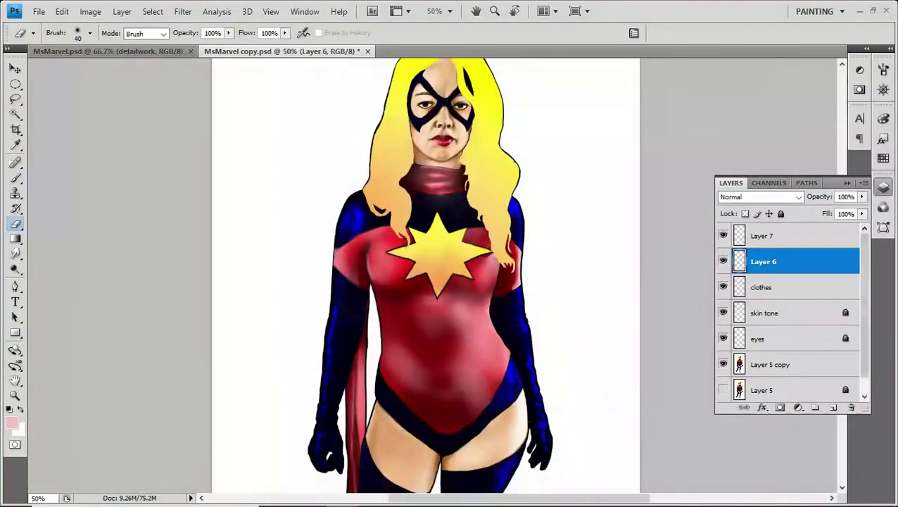
{"action": "left_click_drag", "start_coordinate": [862, 197], "coordinate": [851, 210]}
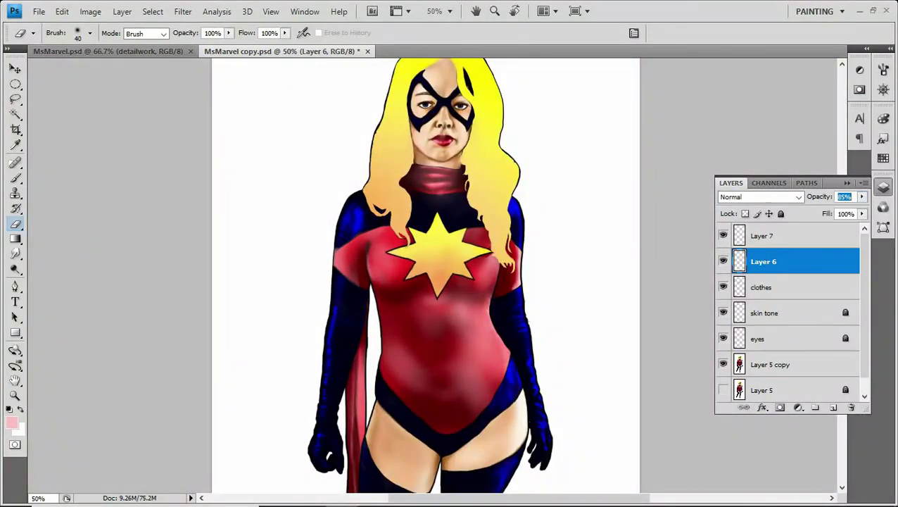
- Erase the pink overspill along the upper, outer and lower outlines of the other red sleeve with a size 6 eraser
{"action": "key", "text": "ctrl+plus"}
{"action": "key", "text": "ctrl+plus"}
{"action": "key", "text": "ctrl+plus"}
{"action": "key", "text": "ctrl+minus"}
{"action": "key", "text": "ctrl+minus"}
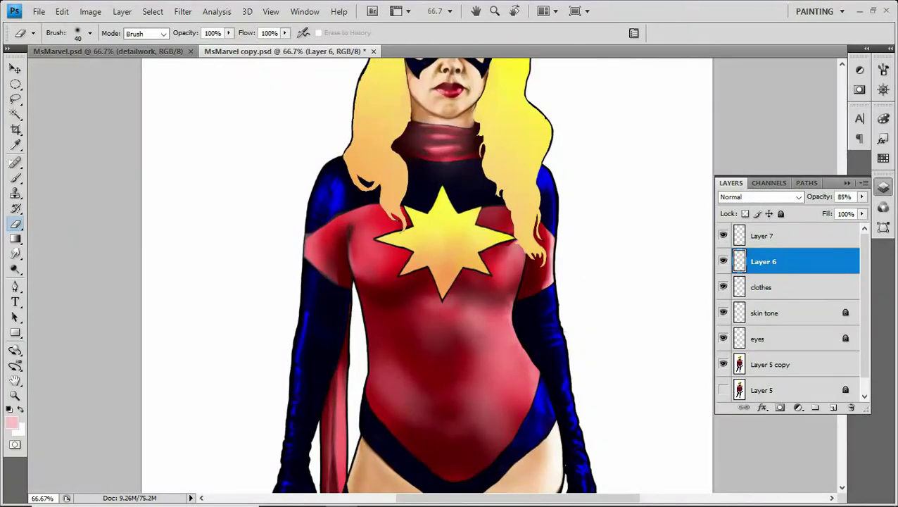
{"action": "key", "text": "ctrl+plus"}
{"action": "key", "text": "ctrl+plus"}
{"action": "key", "text": "ctrl+plus"}
{"action": "key", "text": "bracketleft"}
{"action": "key", "text": "bracketleft"}
{"action": "key", "text": "bracketleft"}
{"action": "key", "text": "bracketleft"}
{"action": "key", "text": "bracketleft"}
{"action": "key", "text": "bracketleft"}
{"action": "key", "text": "bracketleft"}
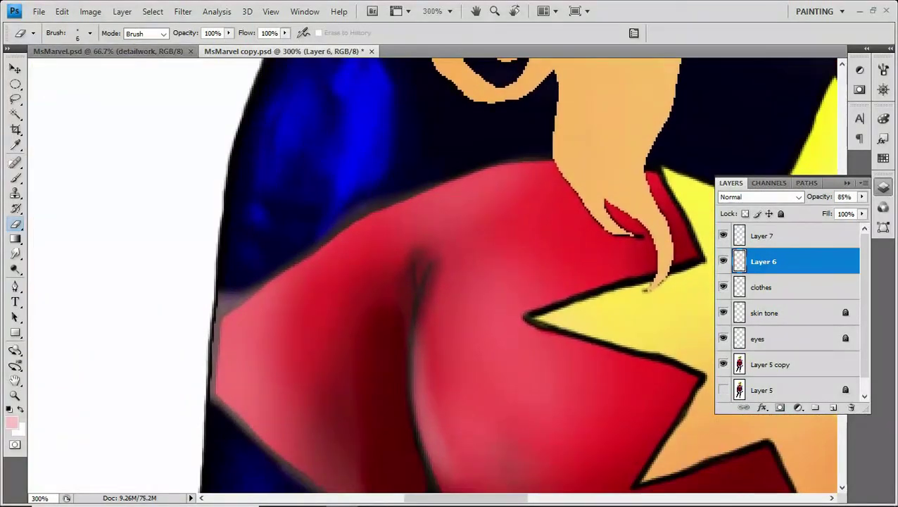
{"action": "mouse_move", "coordinate": [348, 218]}
{"action": "left_mouse_down"}
{"action": "mouse_move", "coordinate": [216, 317]}
{"action": "mouse_move", "coordinate": [215, 365]}
{"action": "left_mouse_up"}
{"action": "left_click_drag", "start_coordinate": [457, 317], "coordinate": [409, 197]}
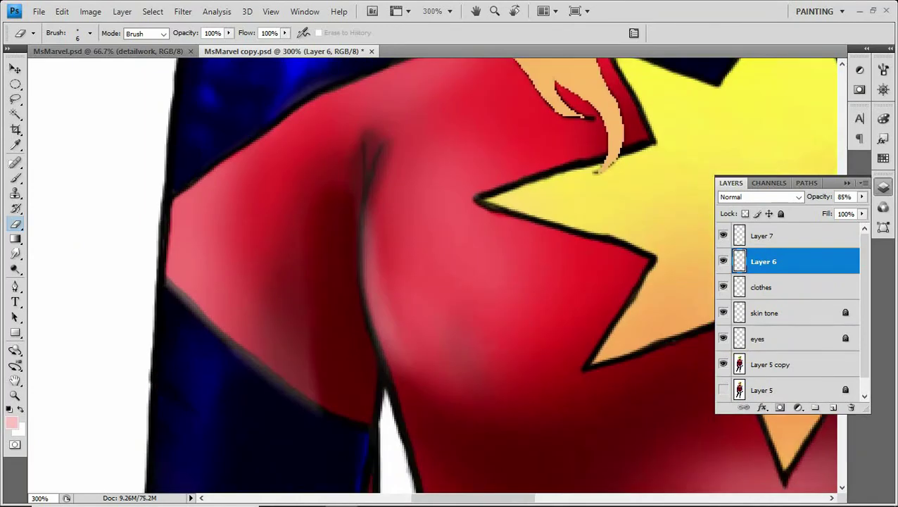
{"action": "left_click_drag", "start_coordinate": [184, 297], "coordinate": [292, 391]}
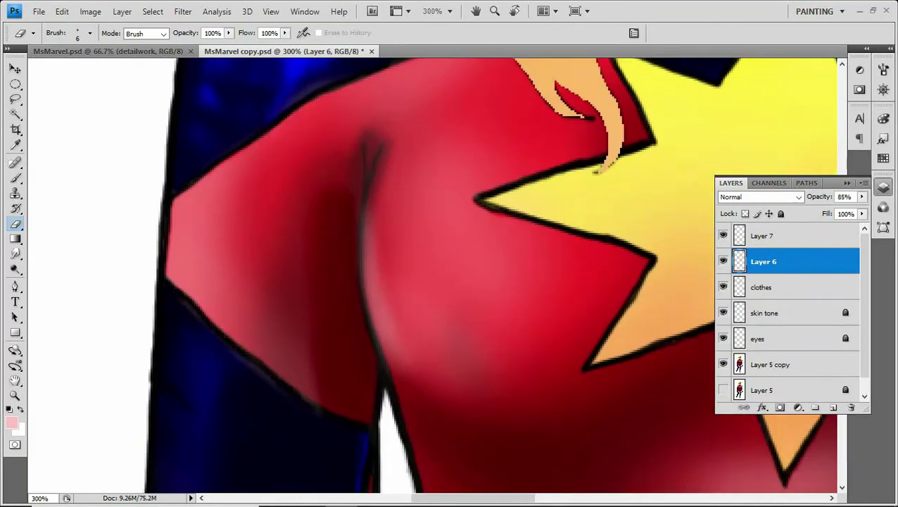
- Erase the pink overspill along the outline between the red sleeve and the chest on Layer 6 with a size 15 eraser
{"action": "left_click_drag", "start_coordinate": [450, 281], "coordinate": [464, 268]}
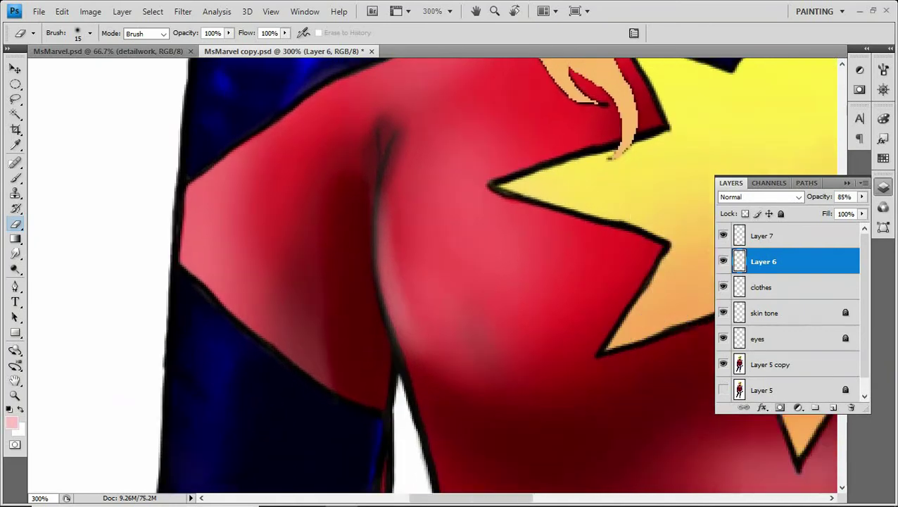
{"action": "left_click_drag", "start_coordinate": [382, 170], "coordinate": [374, 241]}
{"action": "mouse_move", "coordinate": [382, 292]}
{"action": "left_mouse_down"}
{"action": "mouse_move", "coordinate": [394, 349]}
{"action": "mouse_move", "coordinate": [380, 402]}
{"action": "left_mouse_up"}
- Touch up the pink shading along the sleeve and the torso's opposite edge with a small 10% opacity brush and a size 7 eraser
{"action": "key", "text": "b"}
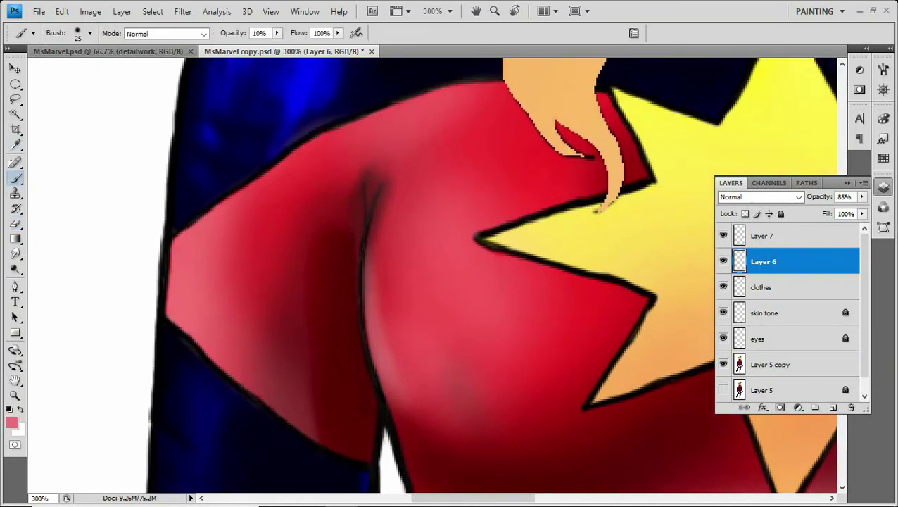
{"action": "key", "text": "bracketleft"}
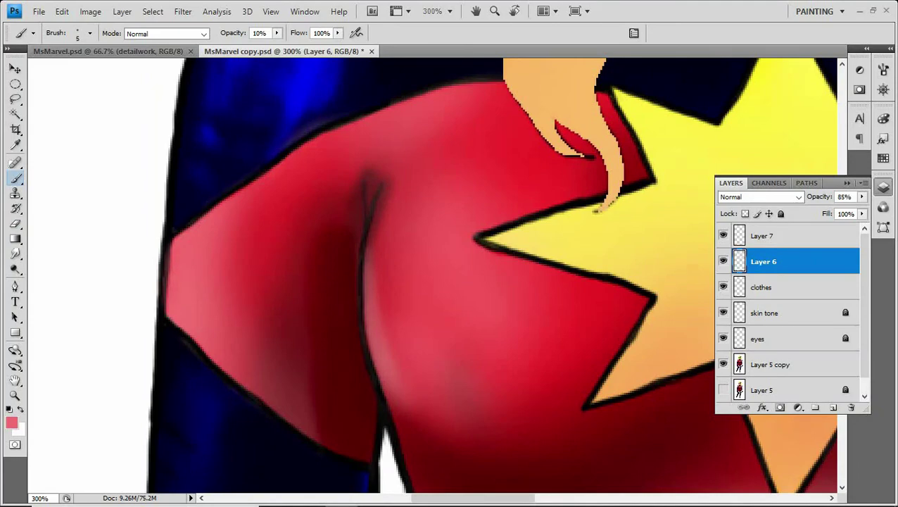
{"action": "mouse_move", "coordinate": [633, 422]}
{"action": "left_mouse_down"}
{"action": "mouse_move", "coordinate": [423, 211]}
{"action": "mouse_move", "coordinate": [211, 176]}
{"action": "left_mouse_up"}
{"action": "key", "text": "e"}
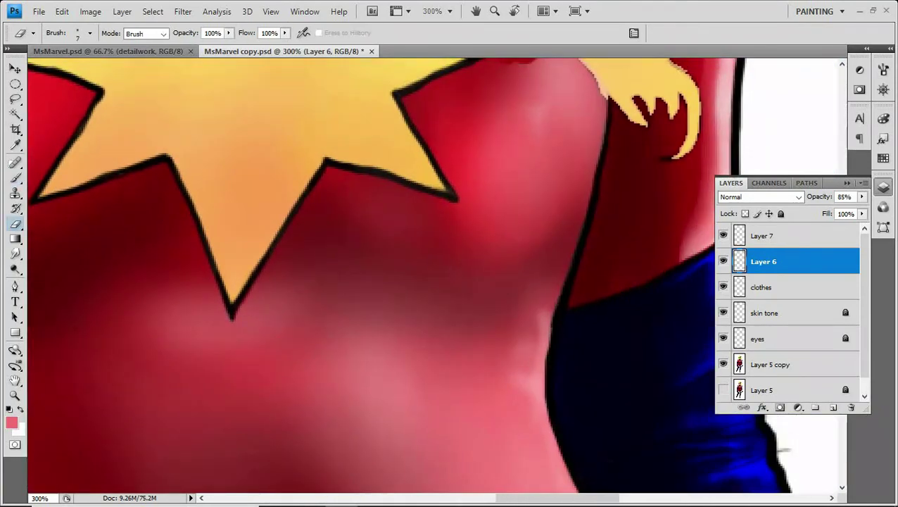
{"action": "left_click_drag", "start_coordinate": [549, 338], "coordinate": [429, 326]}
{"action": "key", "text": "b"}
{"action": "left_click_drag", "start_coordinate": [580, 240], "coordinate": [546, 379]}
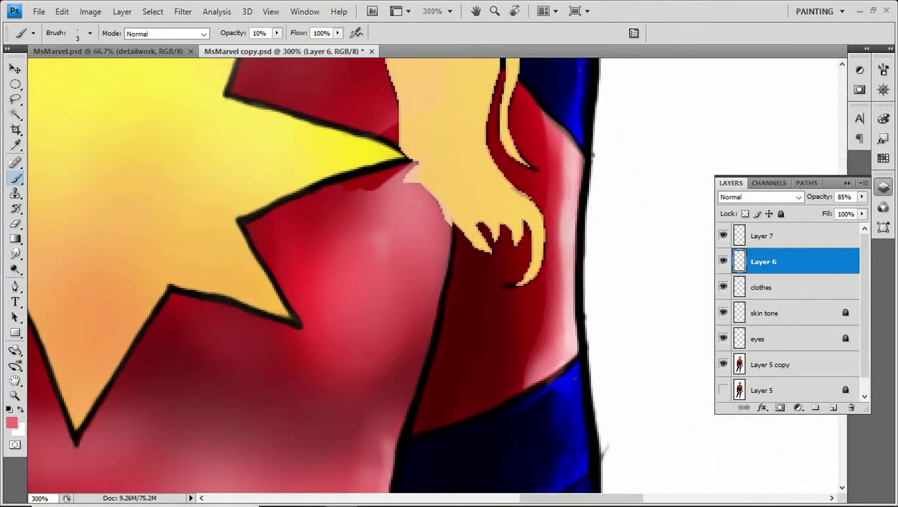
- View the whole figure at 25% to check the costume highlights
{"action": "key", "text": "ctrl+minus"}
{"action": "key", "text": "ctrl+minus"}
{"action": "key", "text": "ctrl+minus"}
{"action": "key", "text": "ctrl+minus"}
{"action": "key", "text": "ctrl+minus"}
{"action": "key", "text": "ctrl+minus"}
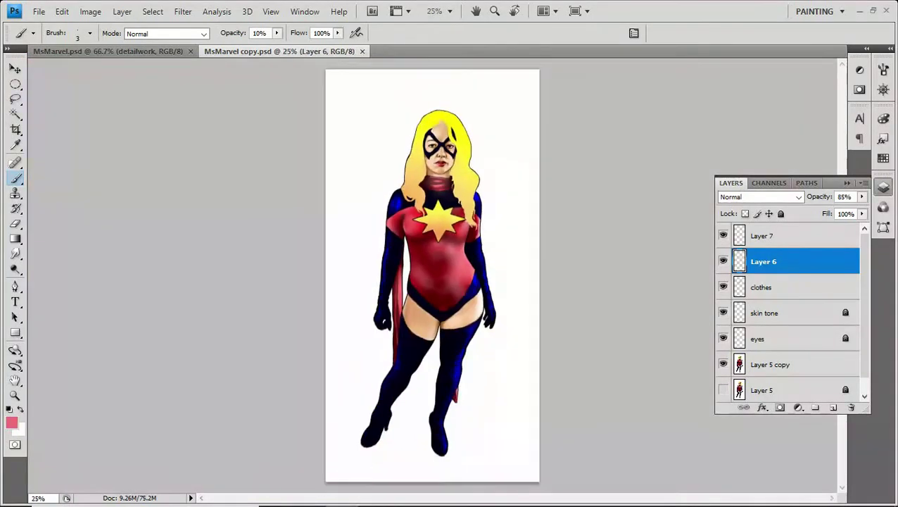